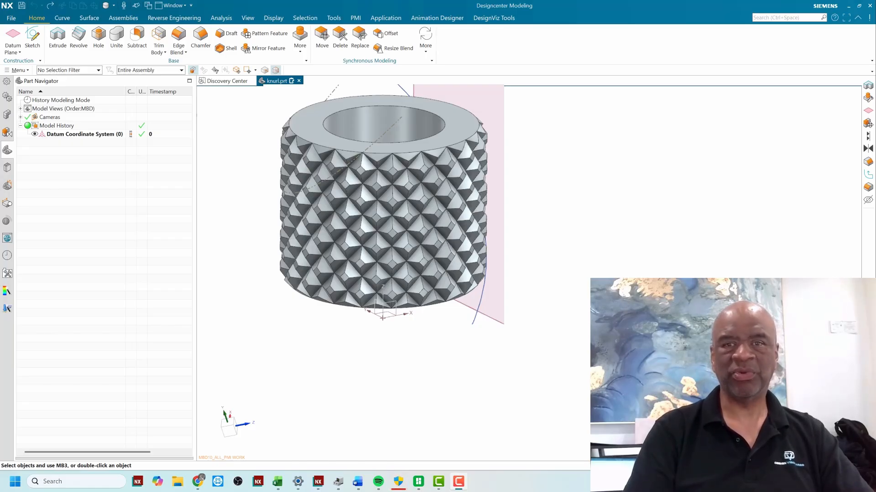
# Create a cylinder along the Z axis with a 25.4 mm diameter, 30 mm height and no Boolean.
pyautogui.moveTo(392, 206); pyautogui.dragTo(395, 206, button='middle')
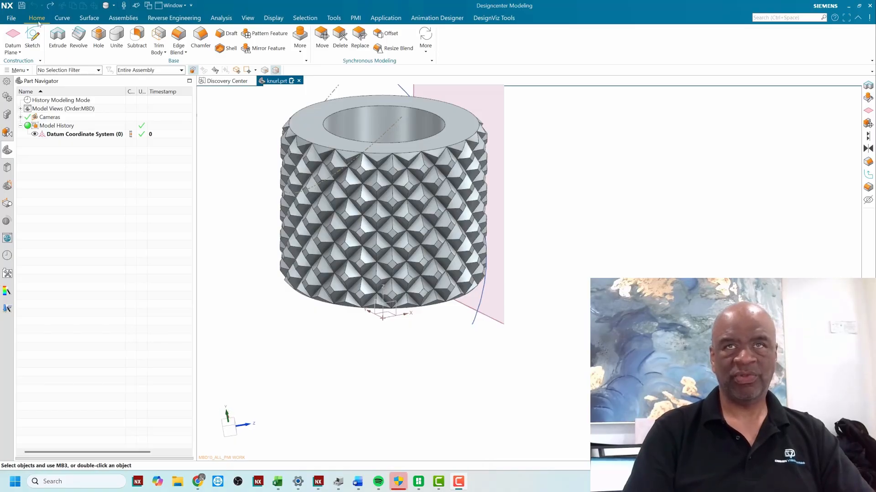
pyautogui.click(300, 42)
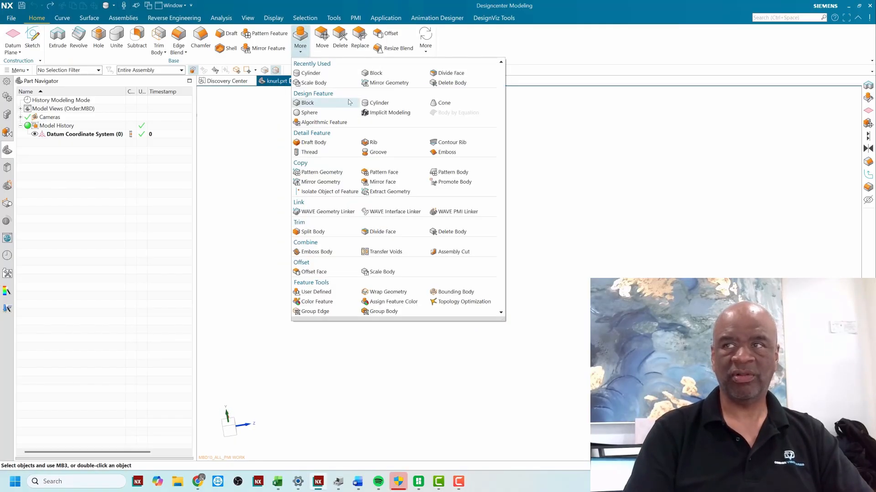
pyautogui.click(377, 103)
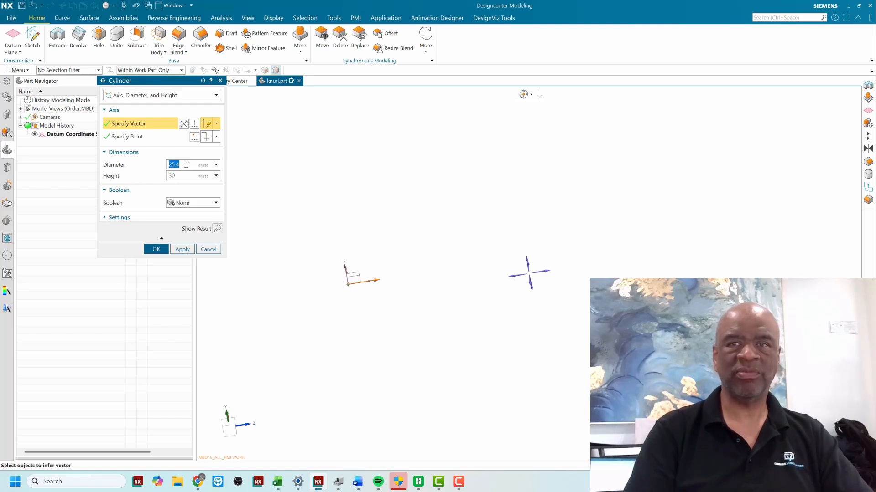
pyautogui.click(156, 249)
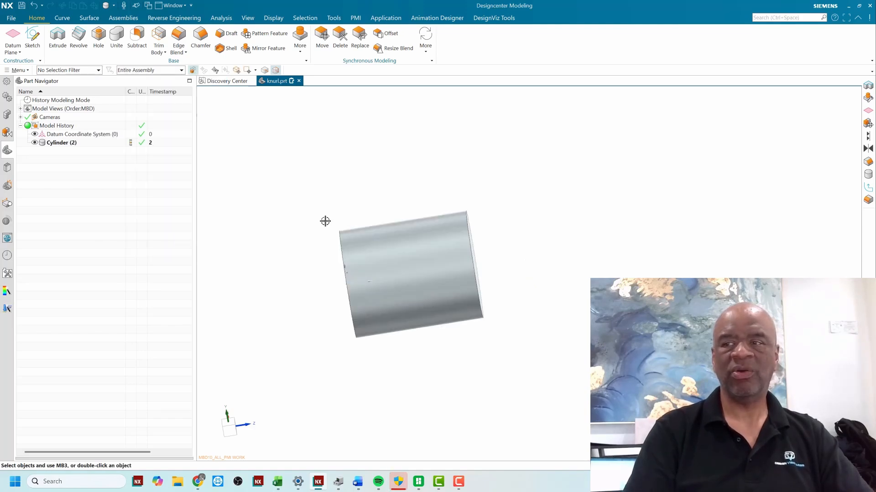
# Create an inferred datum plane tangent to the cylinder's curved side face.
pyautogui.moveTo(311, 177); pyautogui.dragTo(254, 232, button='middle')
pyautogui.scroll(2, 254, 233)
pyautogui.keyDown('shift'); pyautogui.moveTo(282, 196); pyautogui.dragTo(223, 153, button='middle'); pyautogui.keyUp('shift')
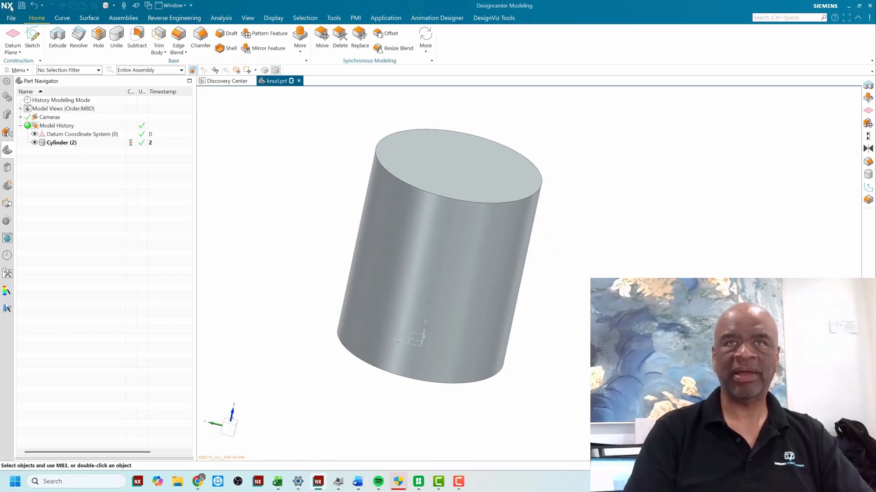
pyautogui.click(12, 35)
pyautogui.click(397, 225)
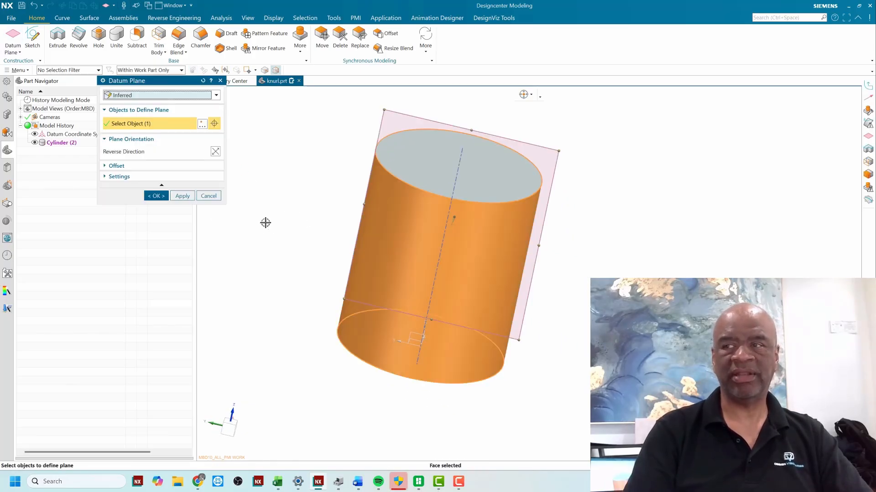
pyautogui.click(156, 196)
# Create a new On Plane sketch on the datum plane tangent to the cylinder.
pyautogui.moveTo(629, 260); pyautogui.dragTo(429, 246, button='middle')
pyautogui.click(32, 38)
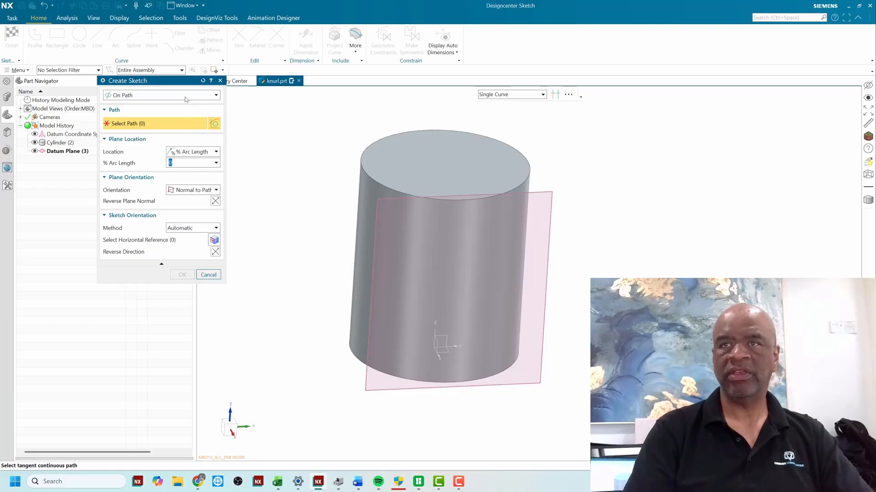
pyautogui.click(186, 99)
pyautogui.click(180, 105)
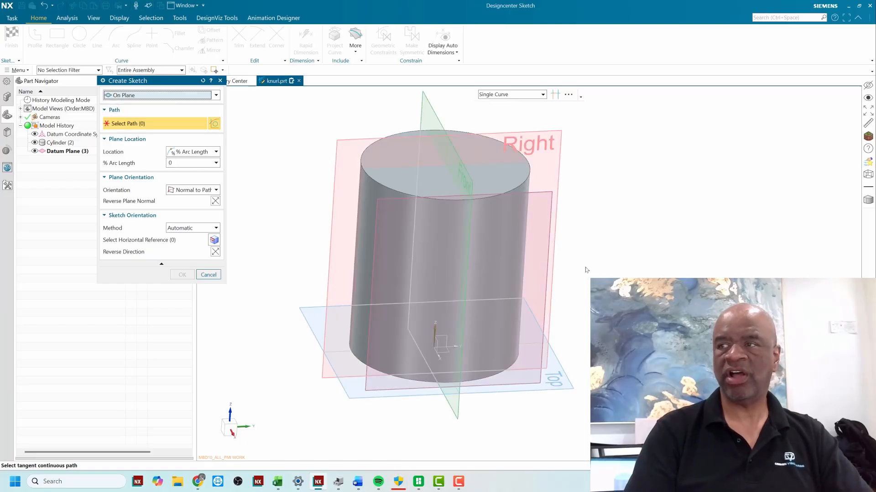
pyautogui.click(549, 221)
pyautogui.click(182, 231)
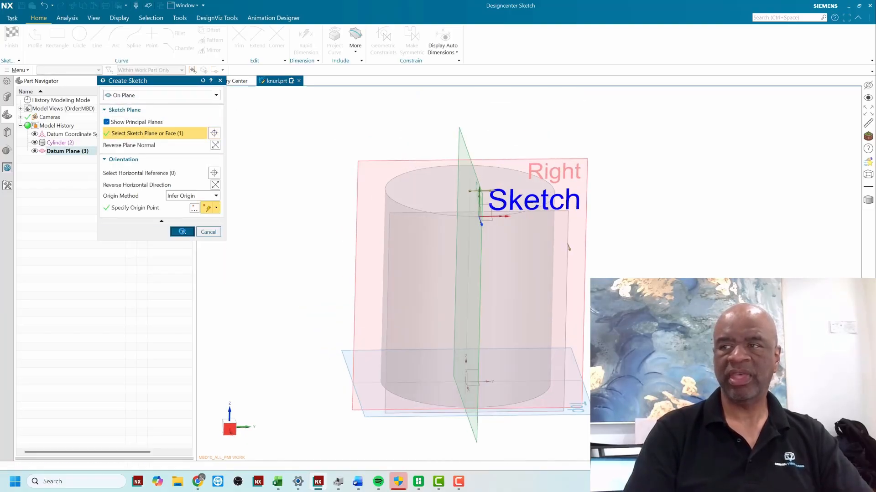
# Place a sketch point about 12 mm below the sketch origin and constrain it with Point on Curve to the vertical axis.
pyautogui.keyDown('shift'); pyautogui.moveTo(432, 189); pyautogui.dragTo(422, 184, button='middle'); pyautogui.keyUp('shift')
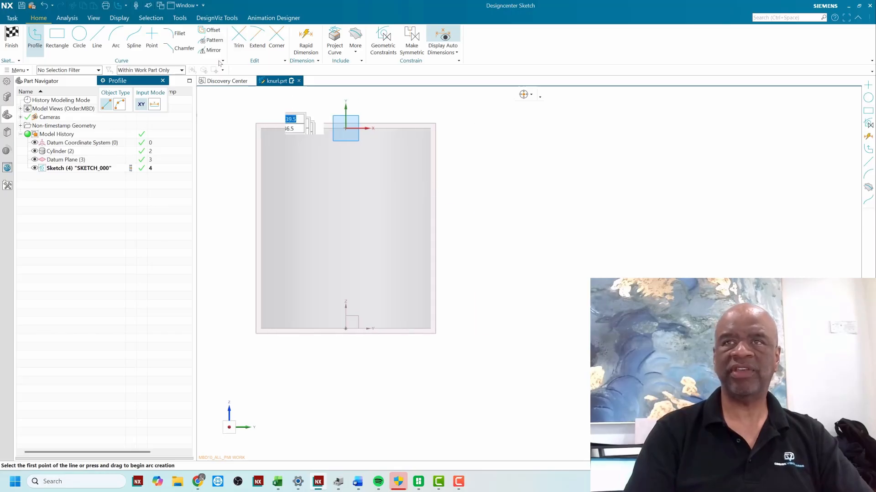
pyautogui.click(152, 39)
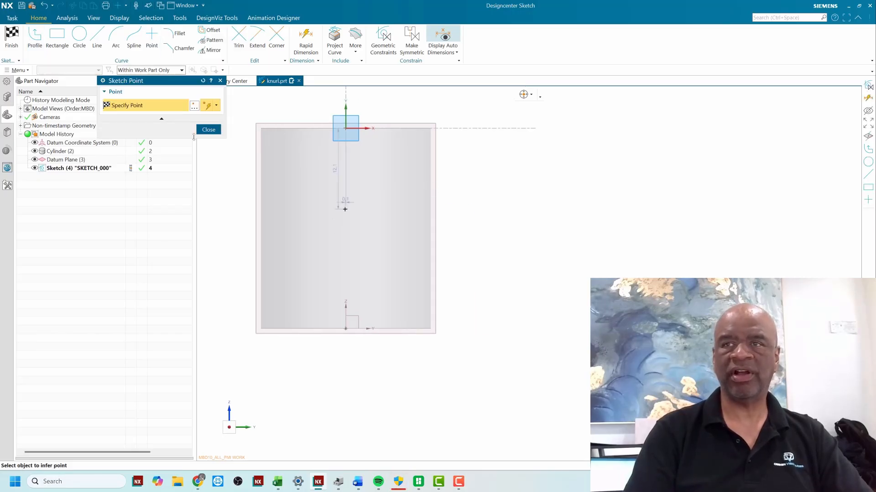
pyautogui.click(205, 133)
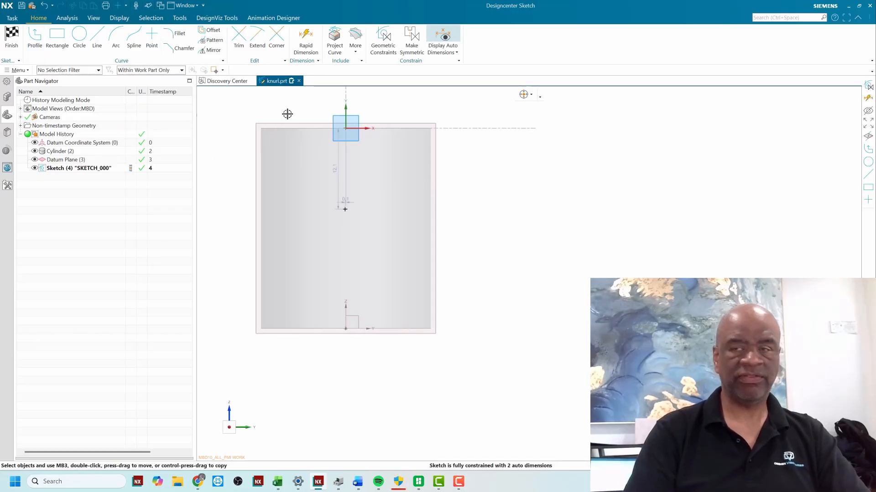
pyautogui.press('c')
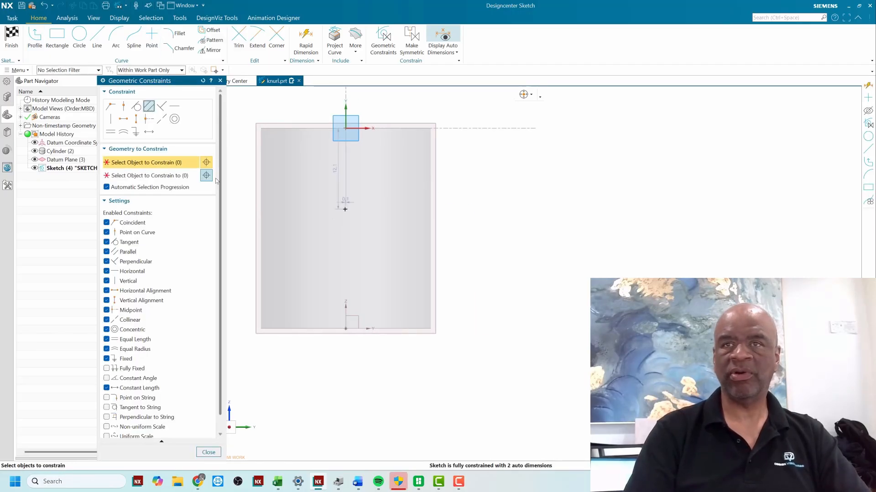
pyautogui.click(124, 107)
pyautogui.click(347, 209)
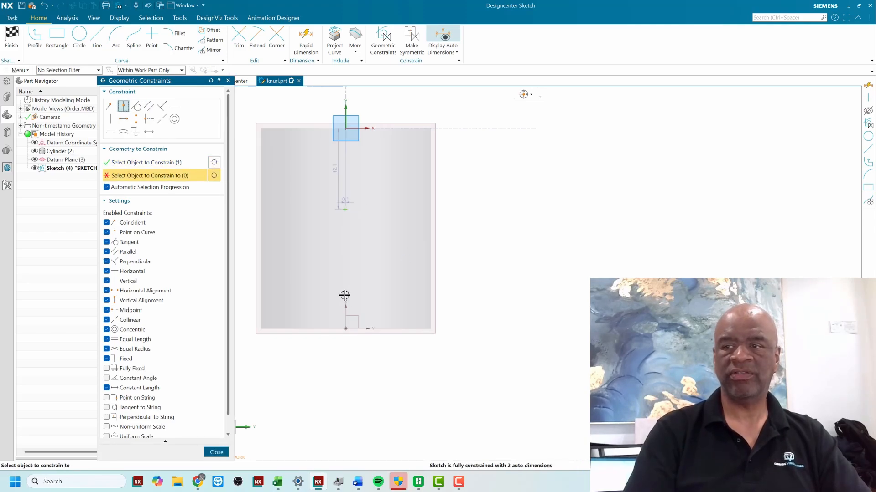
pyautogui.click(346, 303)
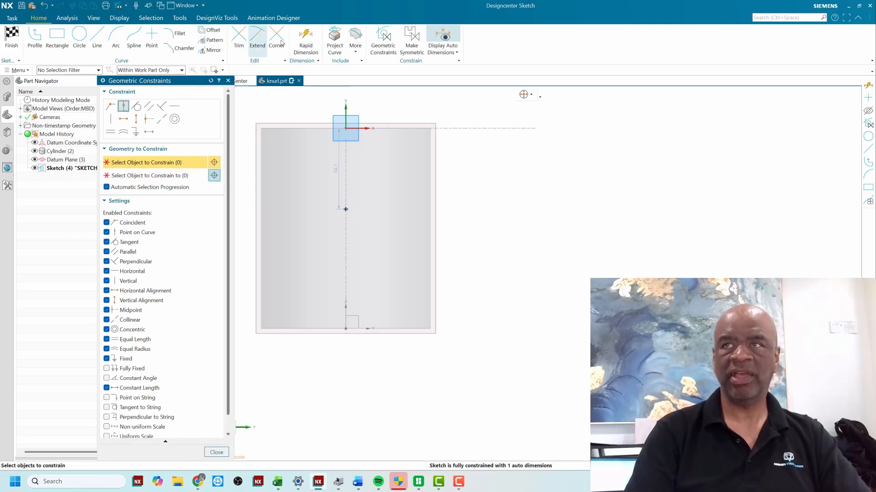
# Dimension the sketch point's vertical distance from the cylinder's base origin to 15 mm.
pyautogui.click(305, 37)
pyautogui.click(347, 329)
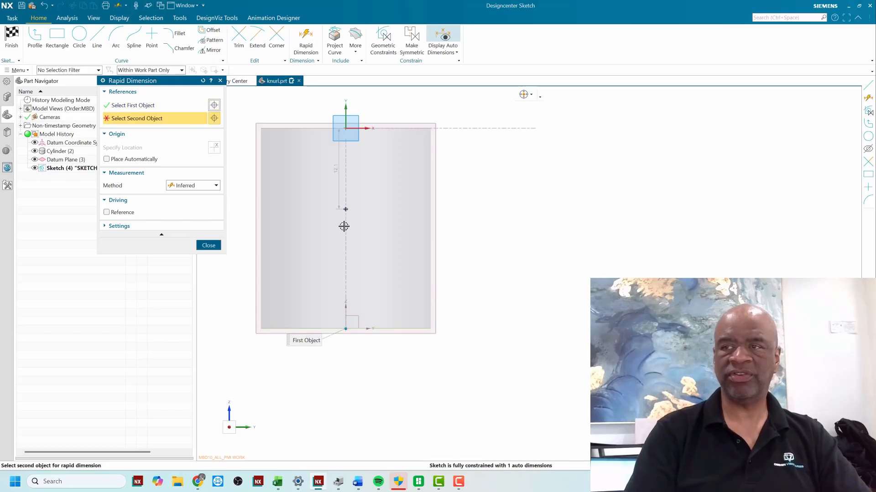
pyautogui.click(345, 209)
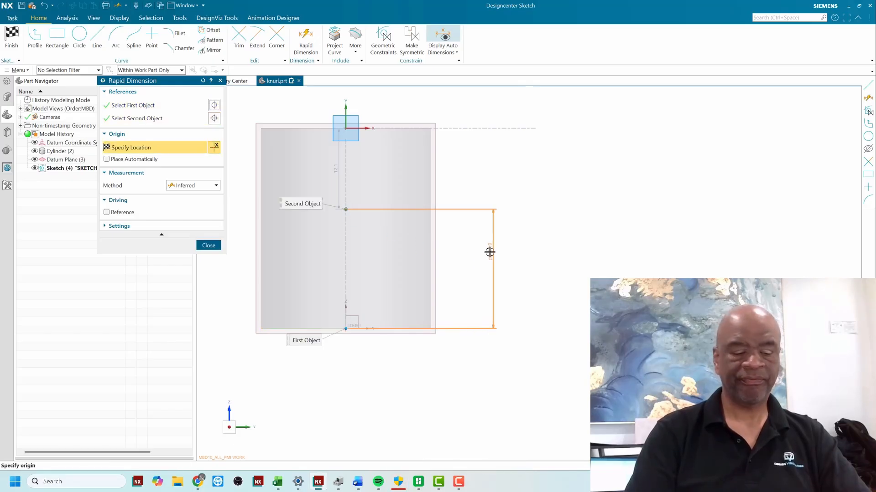
pyautogui.click(489, 252)
pyautogui.write('15')
pyautogui.press('Return')
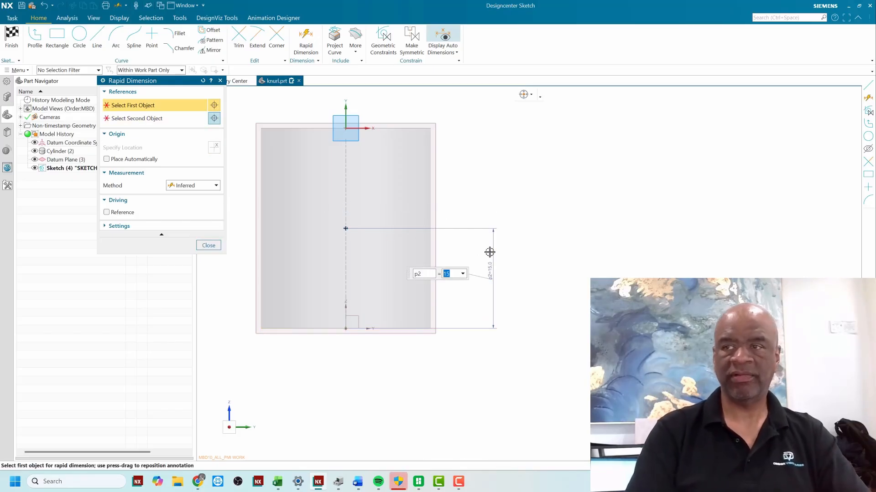
pyautogui.click(208, 246)
# Sketch a rising diagonal line about 74 mm long that crosses the cylinder and extends beyond both sides.
pyautogui.scroll(-2, 379, 250)
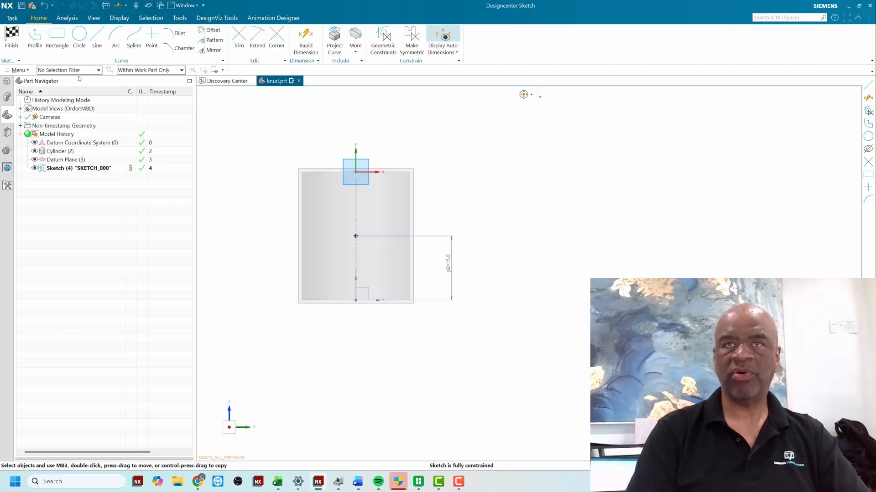
pyautogui.click(97, 38)
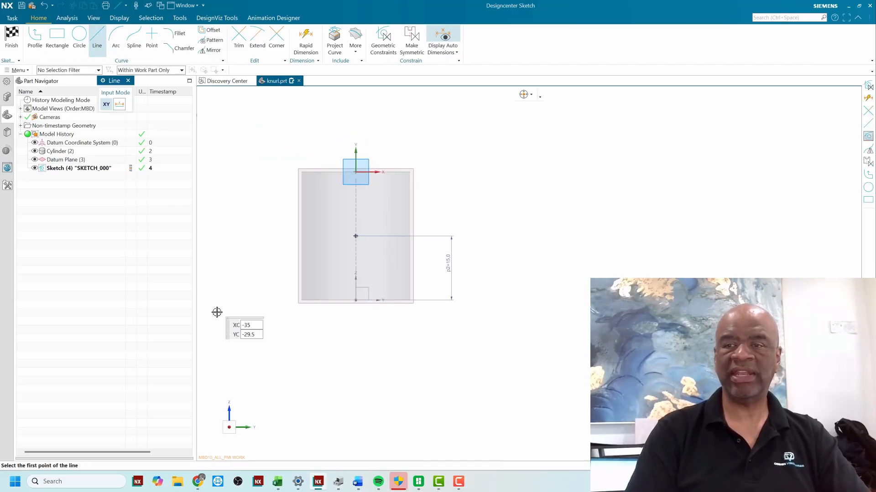
pyautogui.click(223, 327)
pyautogui.click(478, 136)
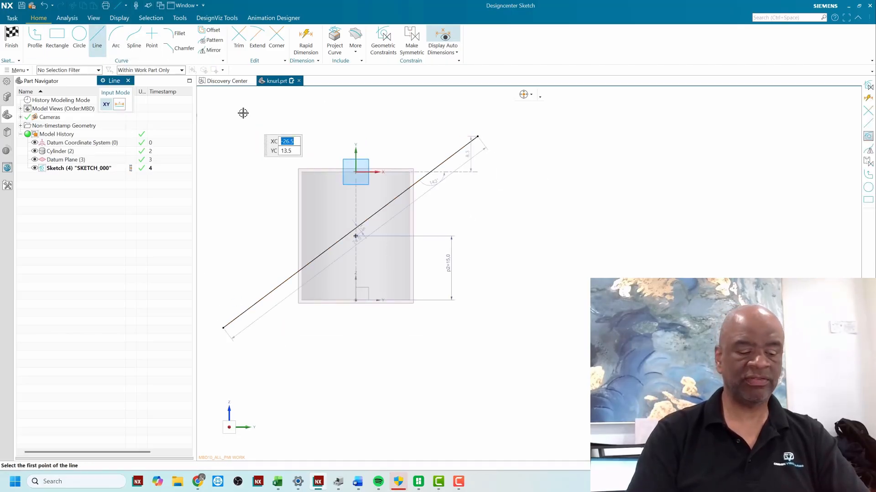
pyautogui.press('Escape')
# Constrain the diagonal line with Point on Curve so it passes through the sketch point.
pyautogui.press('c')
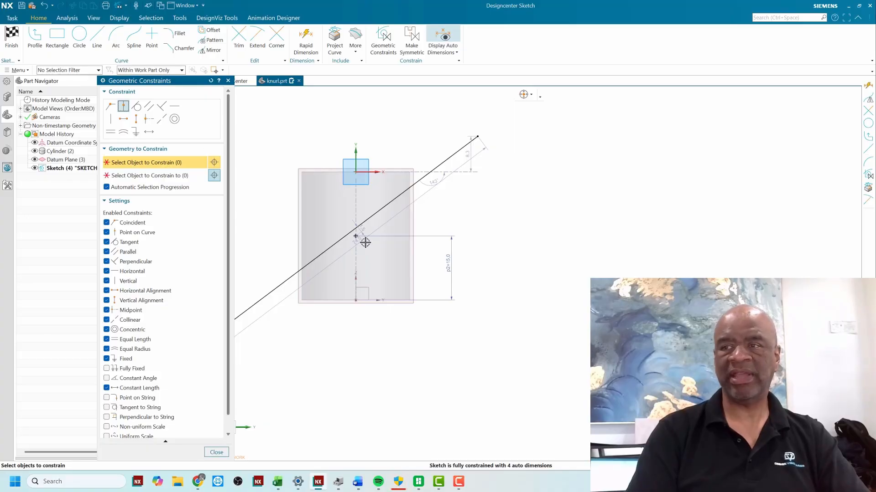
pyautogui.click(363, 223)
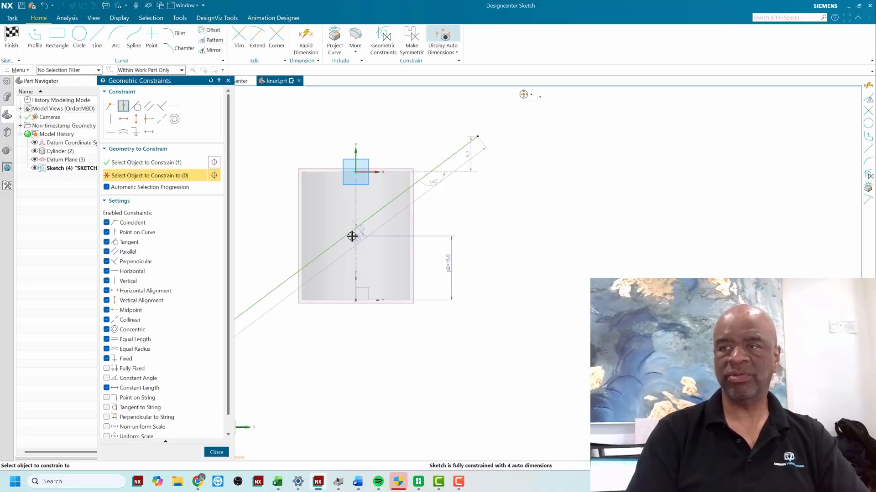
pyautogui.click(356, 236)
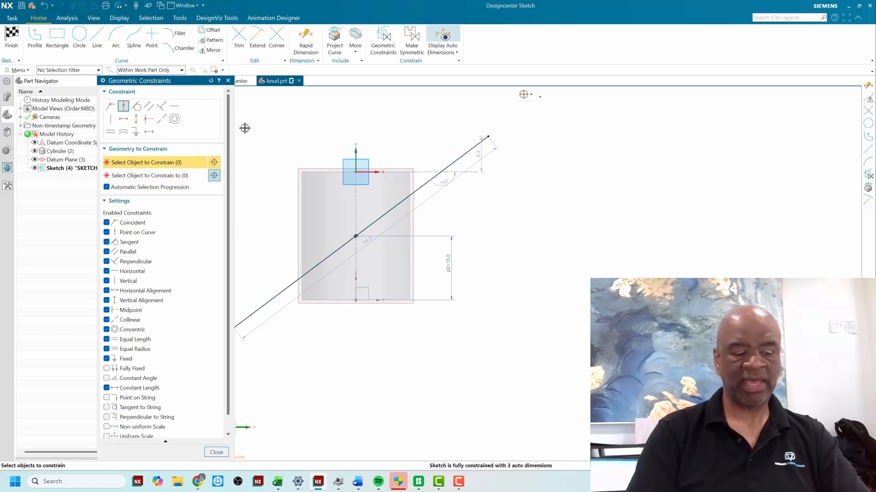
pyautogui.press('Escape')
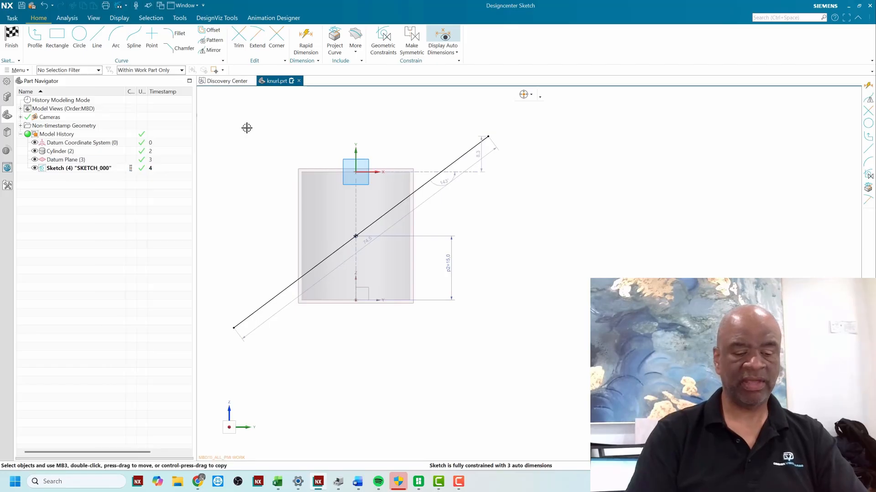
# Dimension the angle between the diagonal line and the vertical axis to 45° and finish the sketch.
pyautogui.press('d')
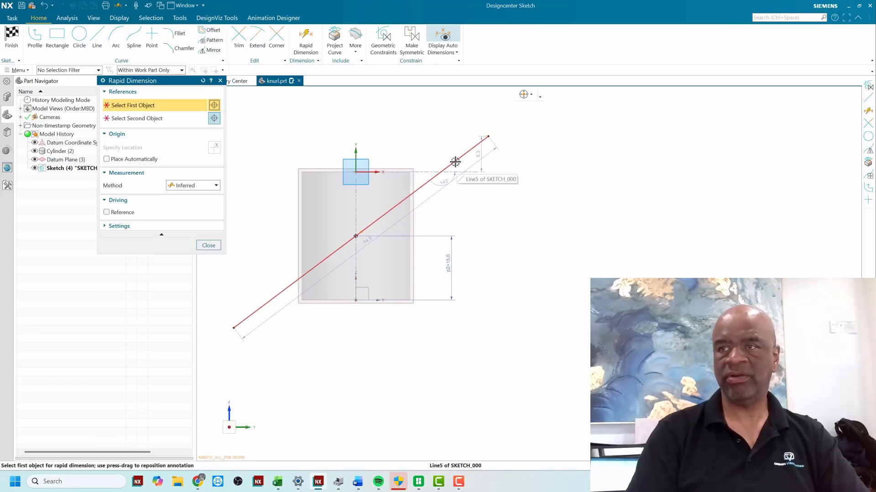
pyautogui.click(454, 162)
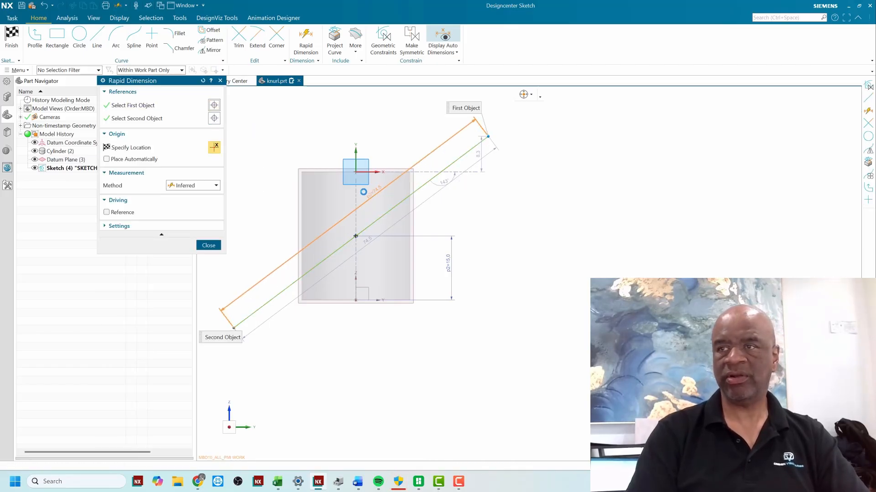
pyautogui.click(356, 151)
pyautogui.click(418, 126)
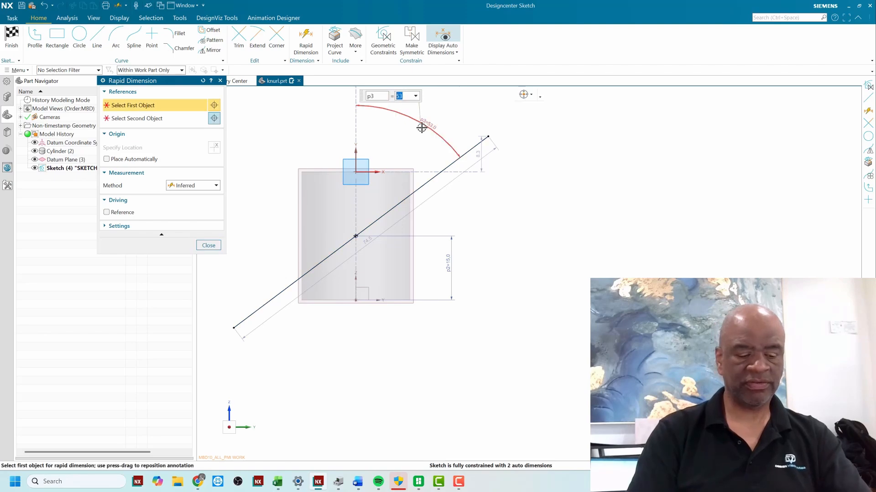
pyautogui.press('Return')
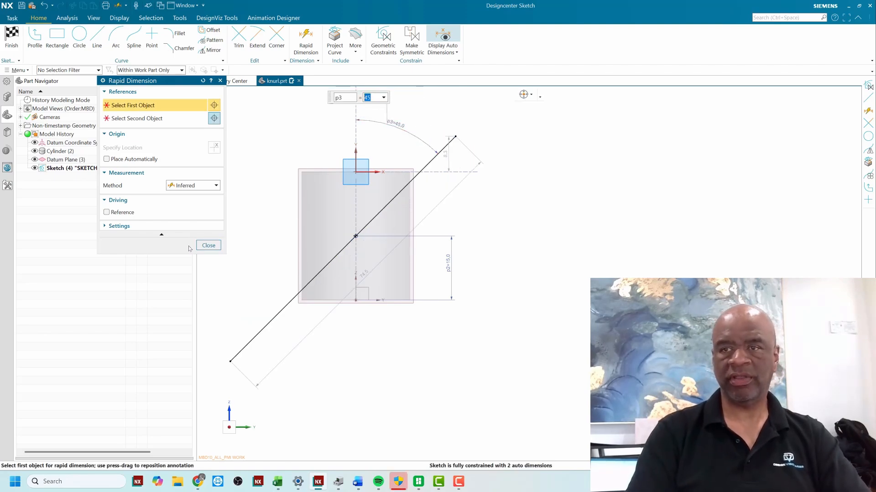
pyautogui.click(209, 245)
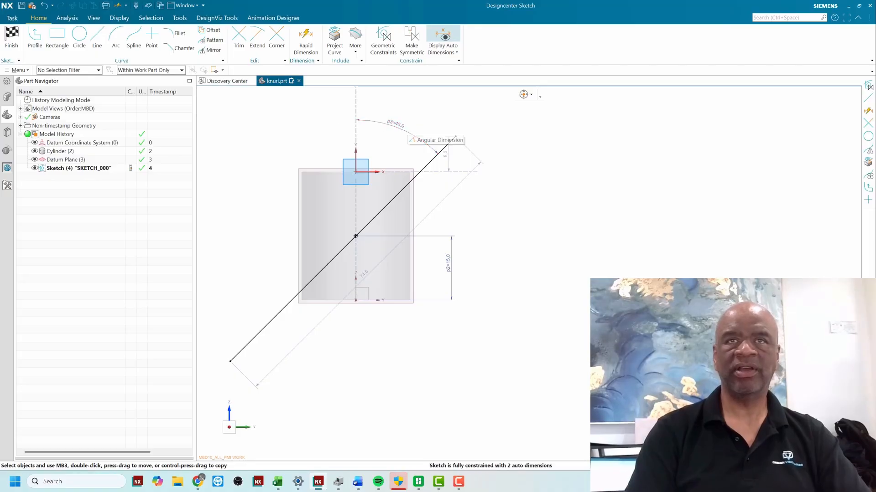
pyautogui.click(13, 33)
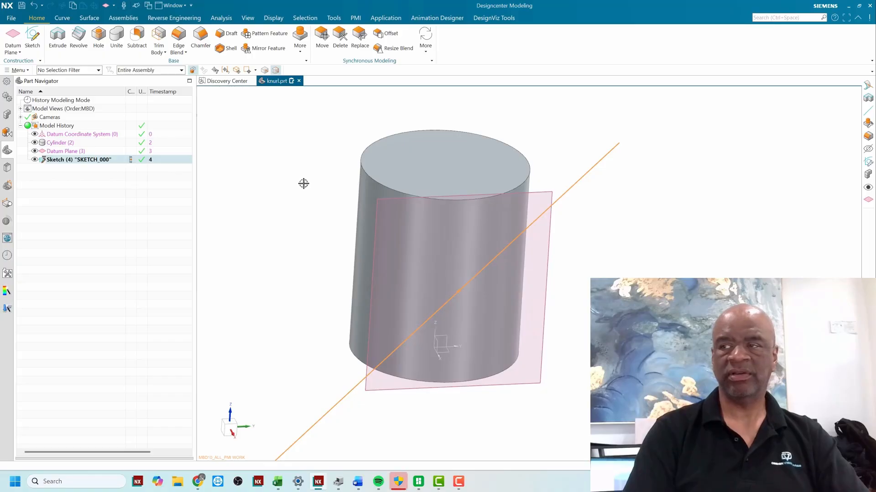
# Wrap the 45° sketch line onto the cylinder's side face with Wrap Curve, using the tangent datum plane as the reference plane.
pyautogui.keyDown('shift'); pyautogui.moveTo(303, 184); pyautogui.dragTo(221, 154, button='middle'); pyautogui.keyUp('shift')
pyautogui.scroll(-1, 222, 155)
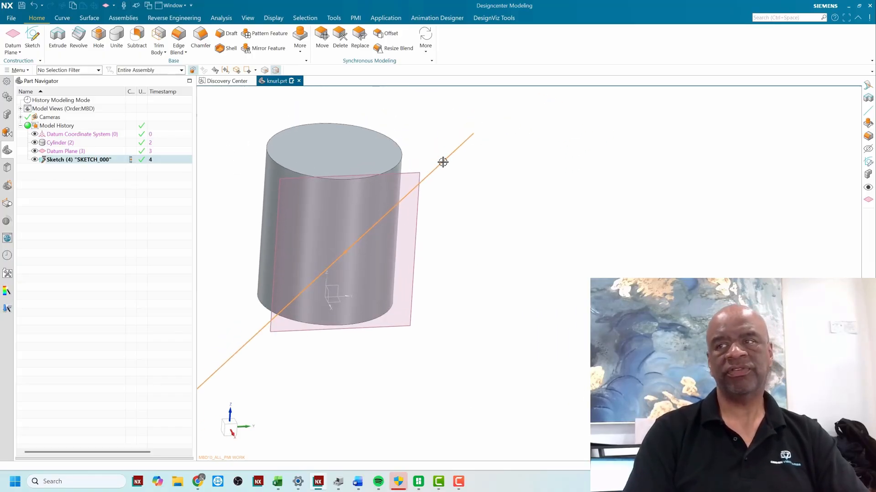
pyautogui.click(63, 17)
pyautogui.click(375, 49)
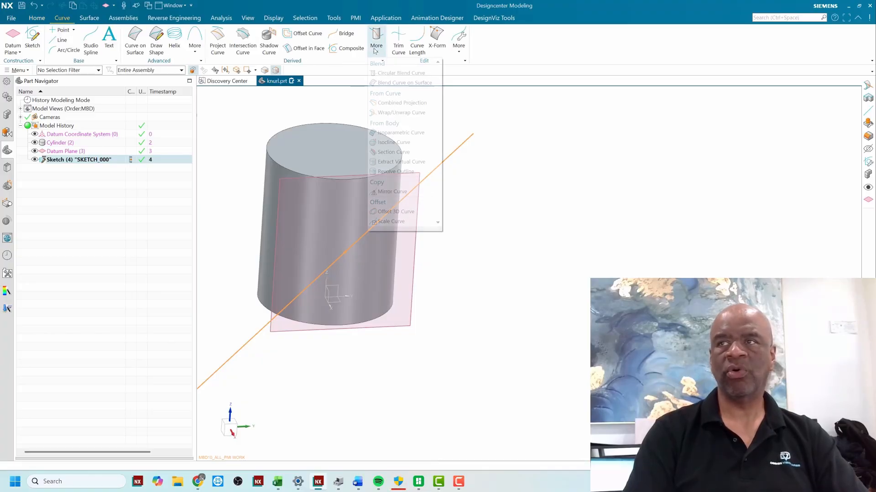
pyautogui.click(394, 113)
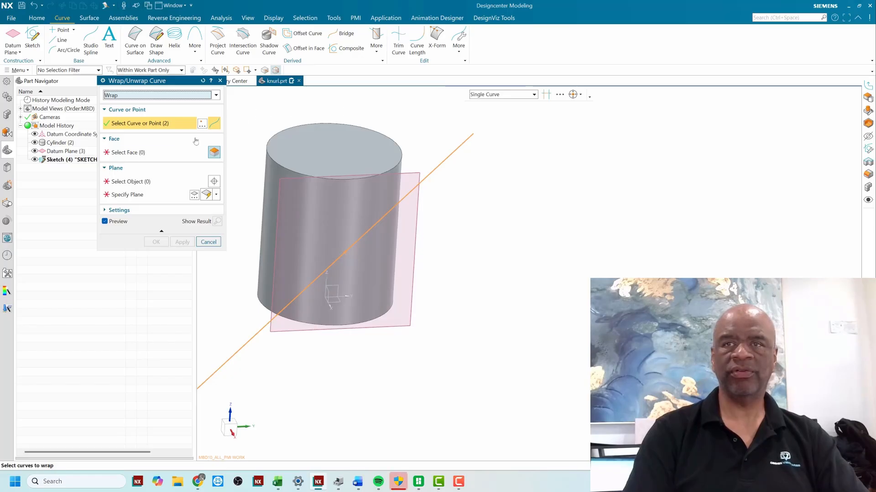
pyautogui.click(182, 152)
pyautogui.click(320, 214)
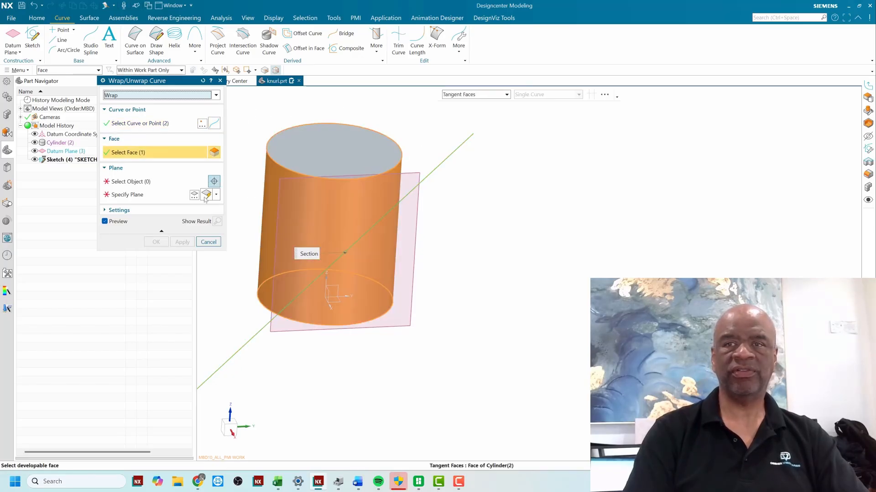
pyautogui.click(205, 196)
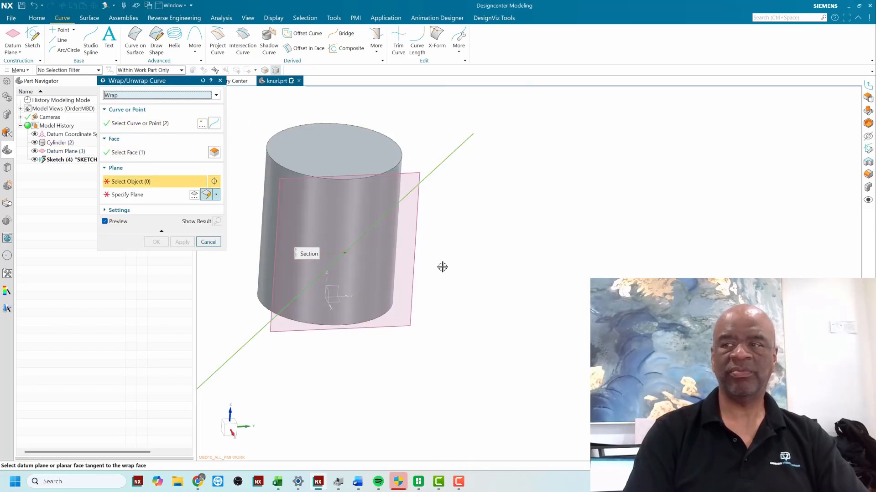
pyautogui.click(415, 260)
pyautogui.click(154, 242)
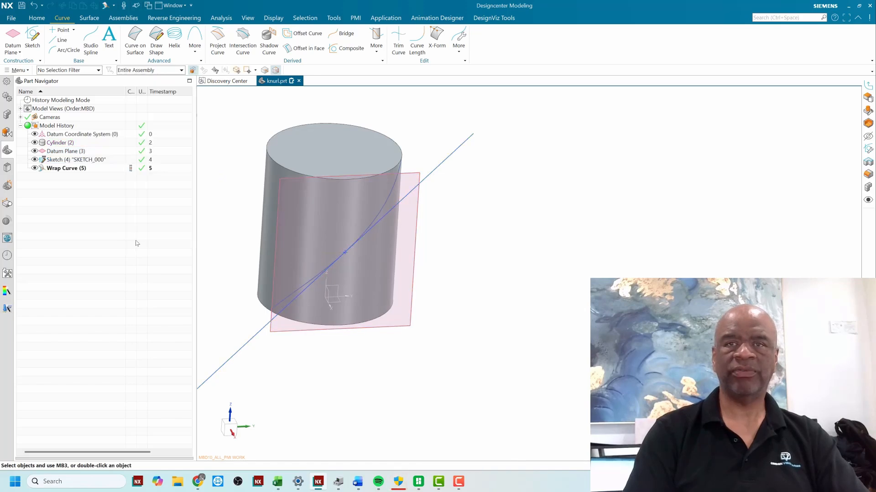
# Hide the original diagonal line sketch and inspect the wrapped curve on the cylinder.
pyautogui.rightClick(84, 160)
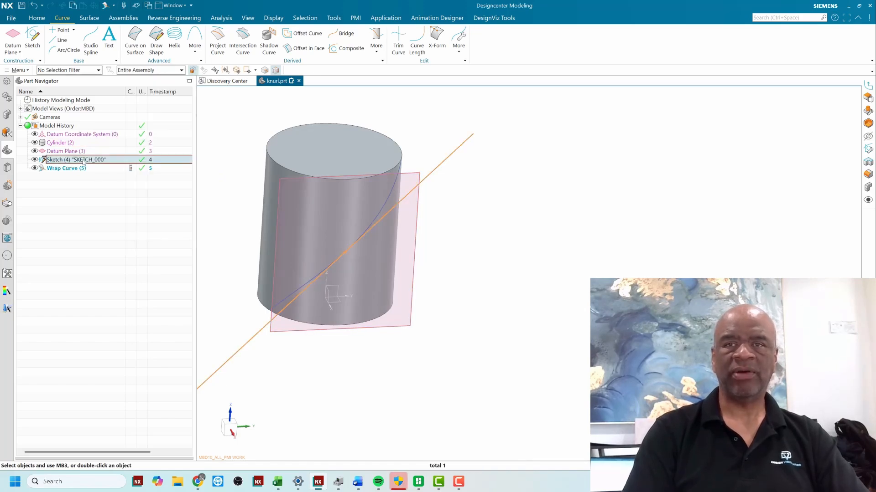
pyautogui.click(111, 164)
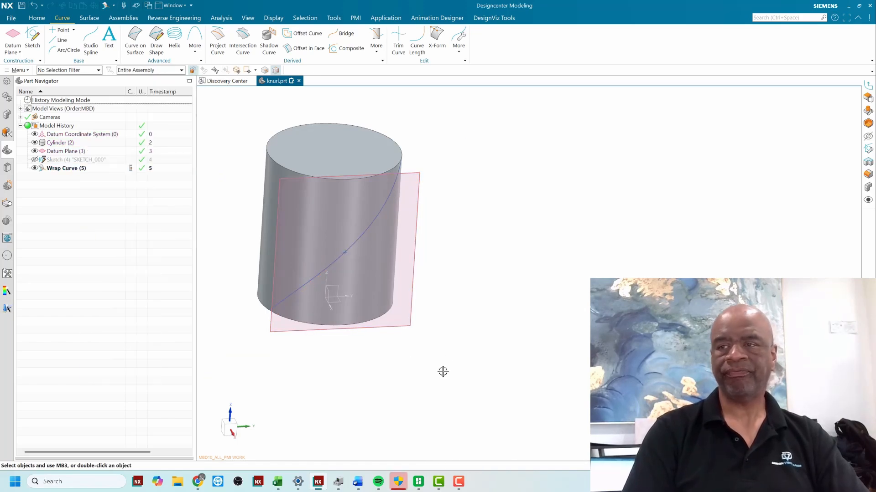
pyautogui.moveTo(442, 370)
pyautogui.mouseDown(button='middle')
pyautogui.moveTo(457, 319)
pyautogui.moveTo(417, 343)
pyautogui.moveTo(396, 244)
pyautogui.mouseUp(button='middle')
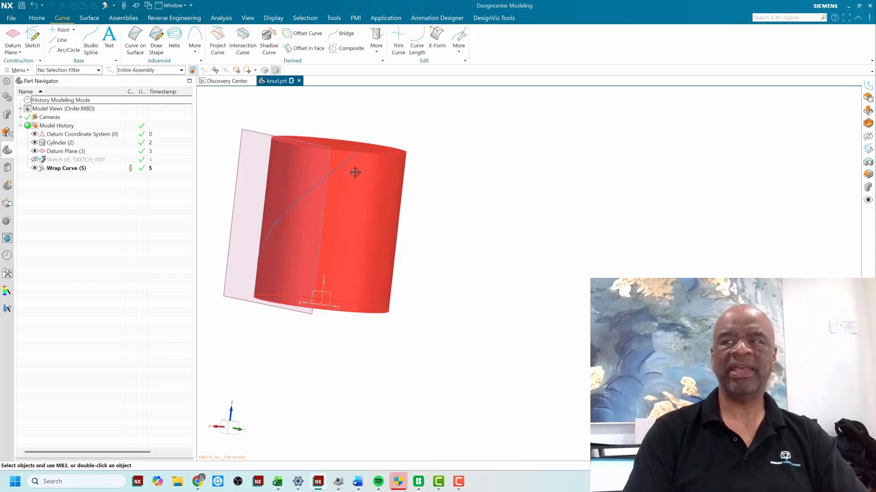
pyautogui.press('Home')
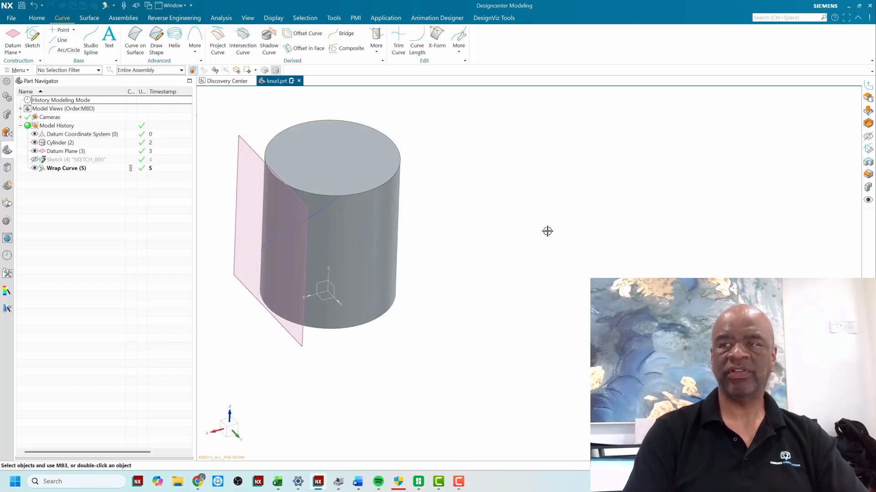
pyautogui.moveTo(547, 231); pyautogui.dragTo(463, 219, button='middle')
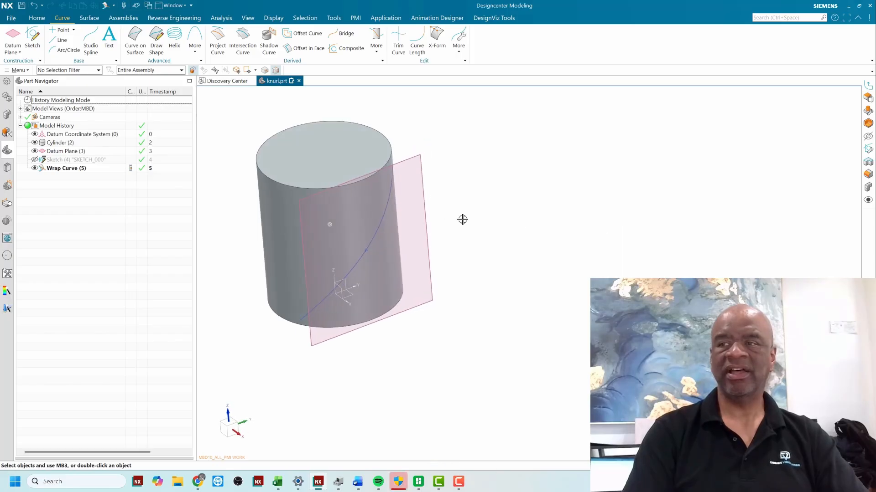
pyautogui.moveTo(547, 203); pyautogui.dragTo(501, 214, button='middle')
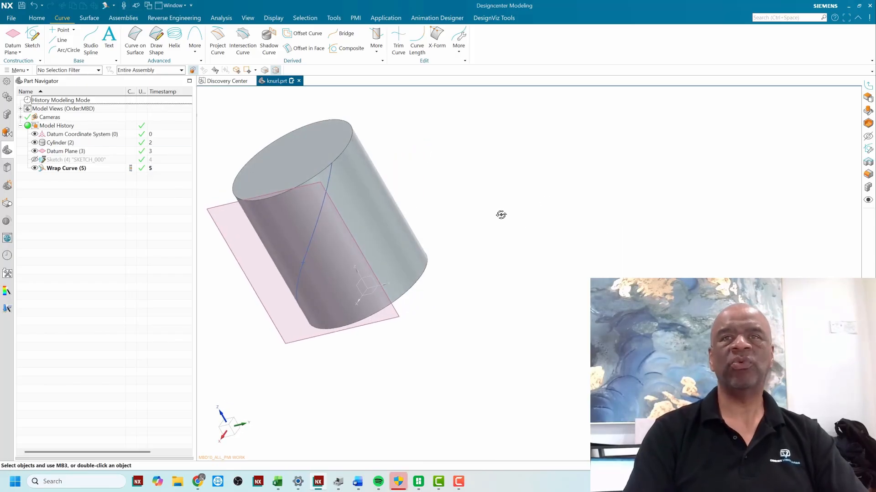
# Create an On Path sketch normal to the wrapped curve at 0% arc length, with one of its axis directions reversed.
pyautogui.click(32, 38)
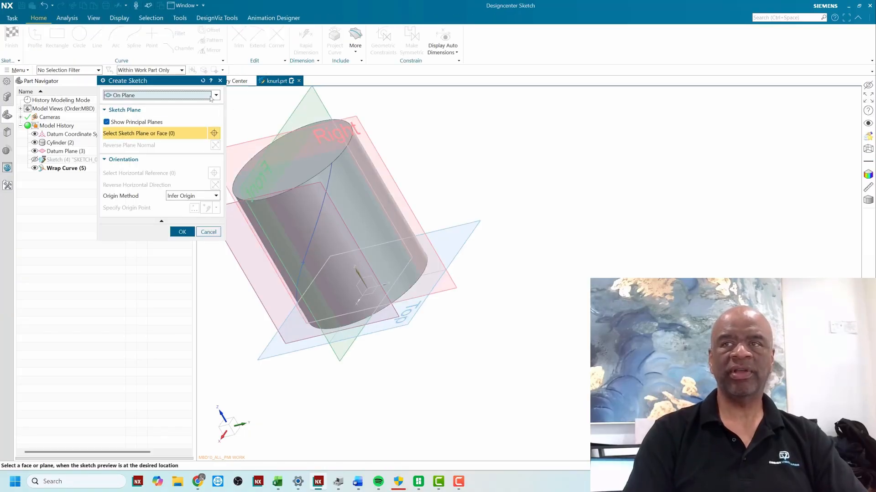
pyautogui.click(215, 95)
pyautogui.click(123, 113)
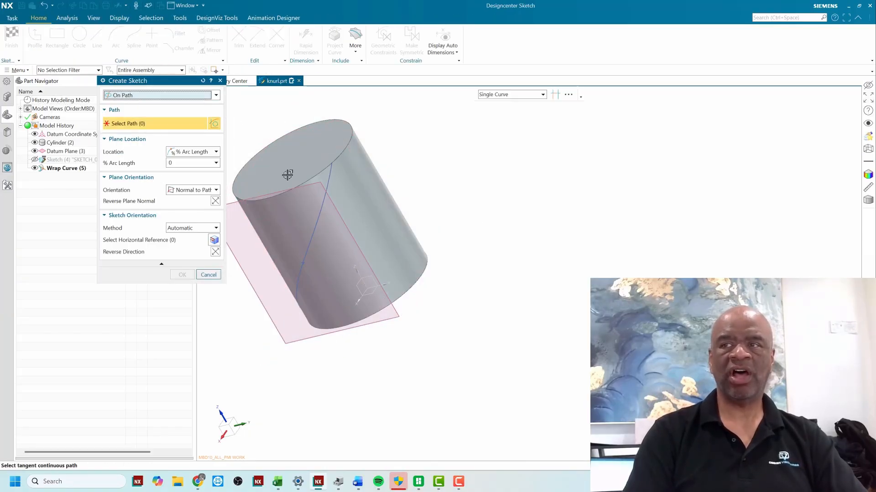
pyautogui.click(329, 182)
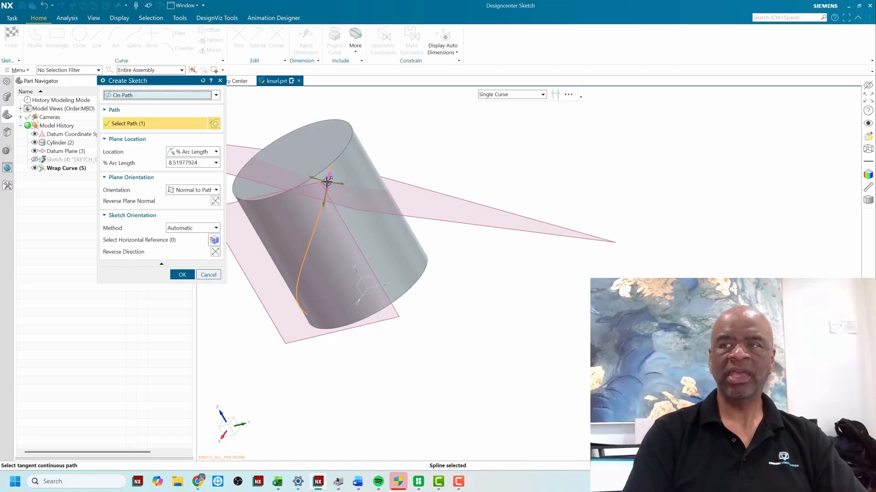
pyautogui.moveTo(327, 183); pyautogui.dragTo(350, 93)
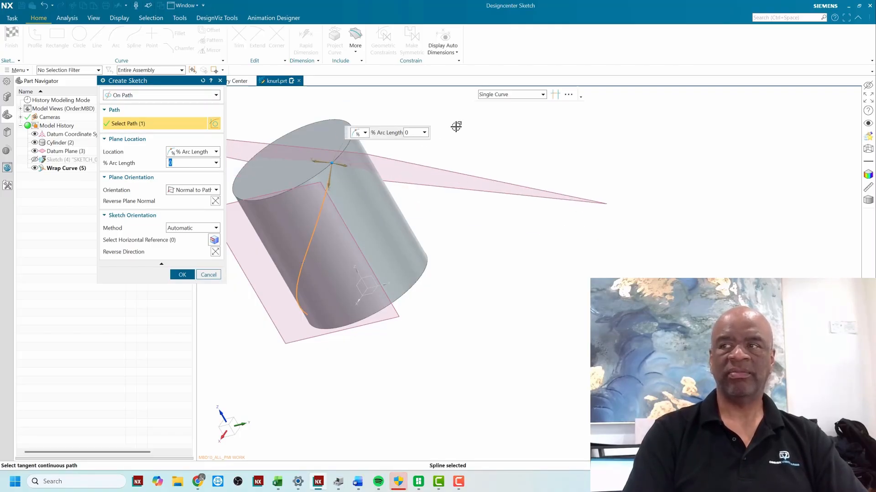
pyautogui.moveTo(461, 140); pyautogui.dragTo(422, 189, button='middle')
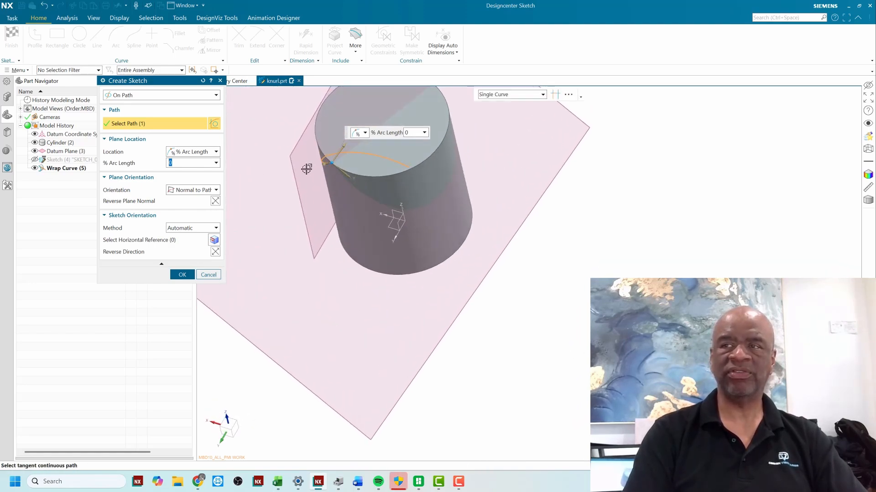
pyautogui.doubleClick(326, 164)
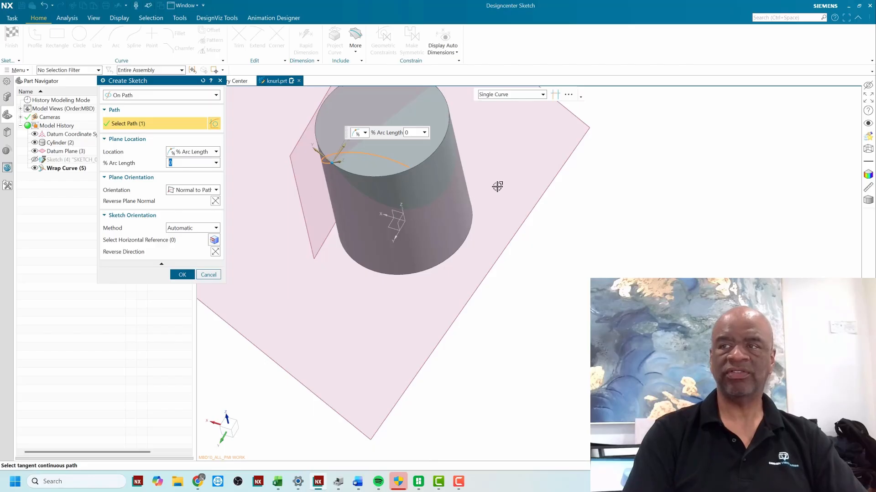
pyautogui.click(182, 275)
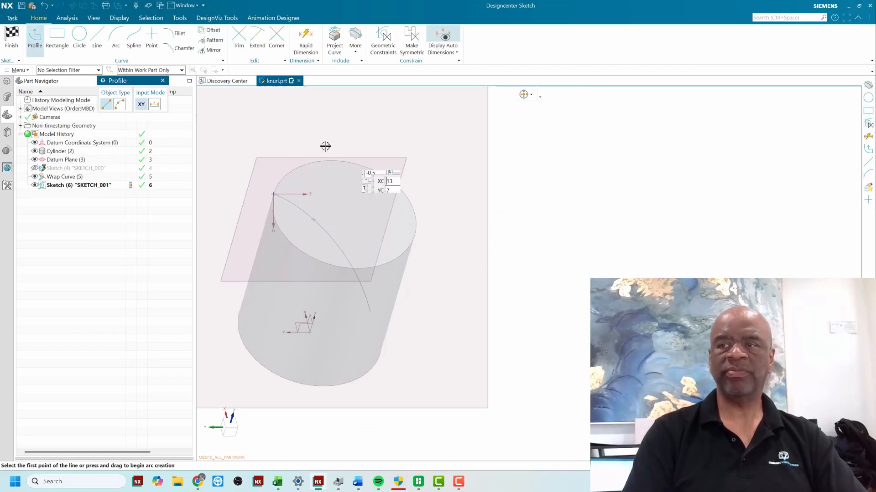
# Add an Intersection Curve between the cylinder's side face and the sketch plane.
pyautogui.scroll(-3, 280, 164)
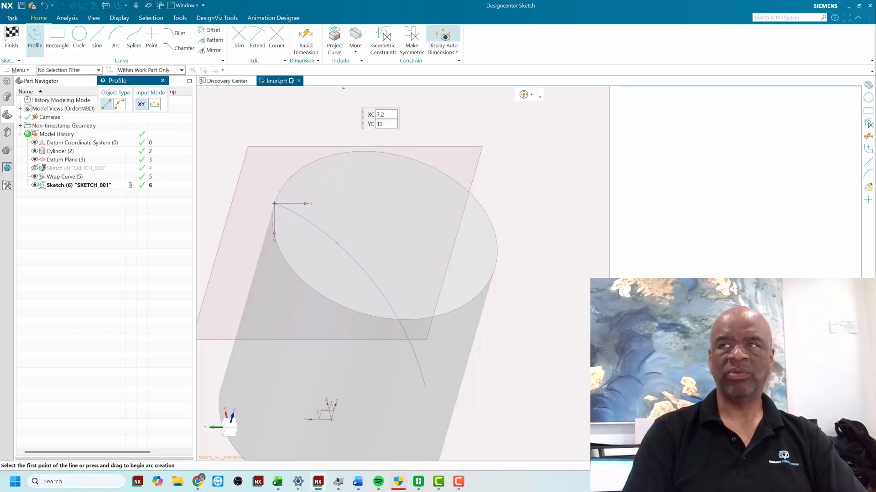
pyautogui.click(356, 47)
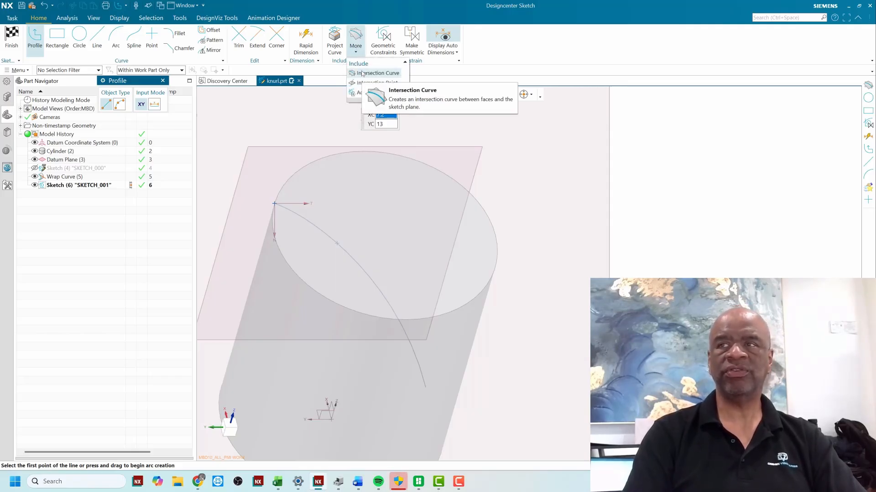
pyautogui.click(375, 73)
pyautogui.click(274, 268)
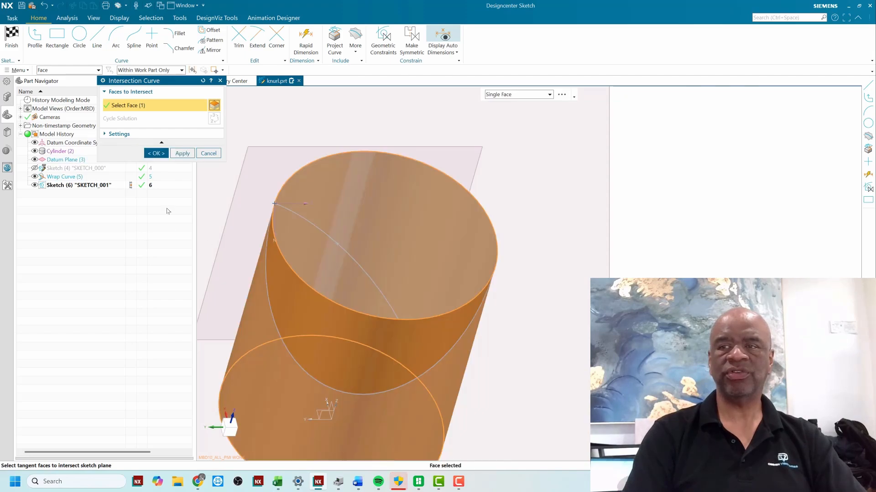
pyautogui.click(159, 155)
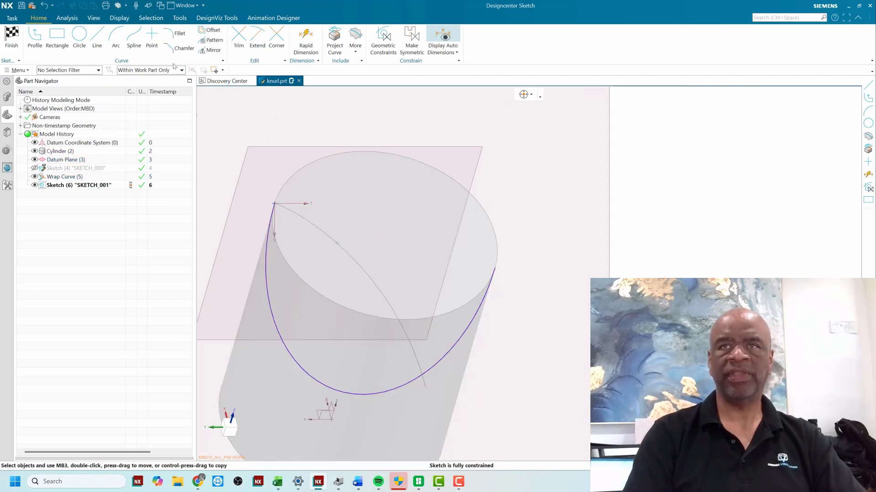
# Sketch a closed triangle of three lines around the wrapped curve's upper end, with sides about 5 to 6 mm long.
pyautogui.click(97, 37)
pyautogui.scroll(2, 259, 207)
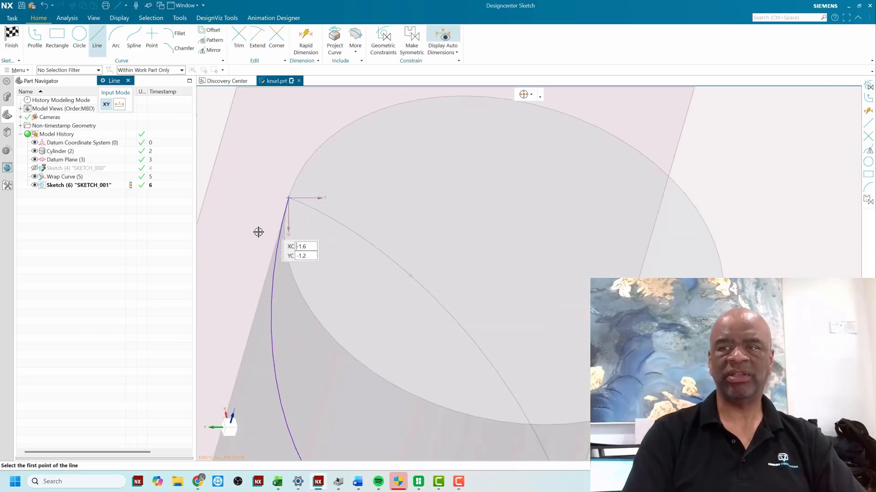
pyautogui.click(259, 237)
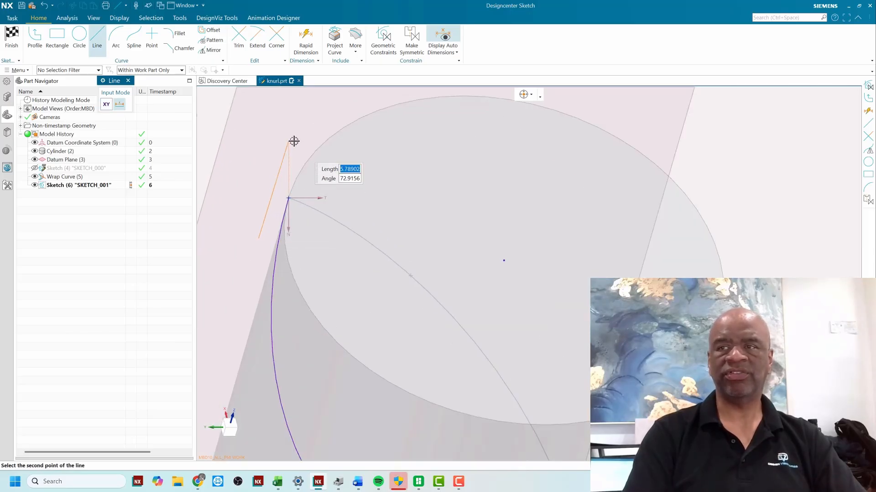
pyautogui.click(290, 146)
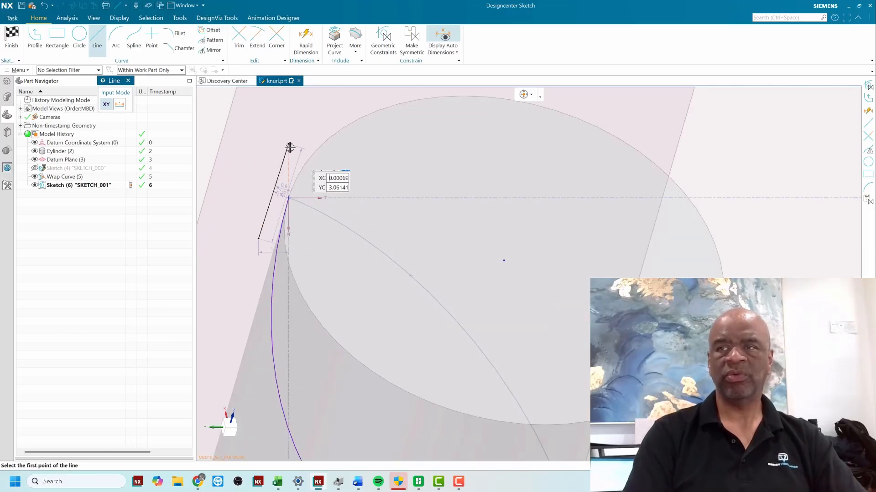
pyautogui.click(288, 145)
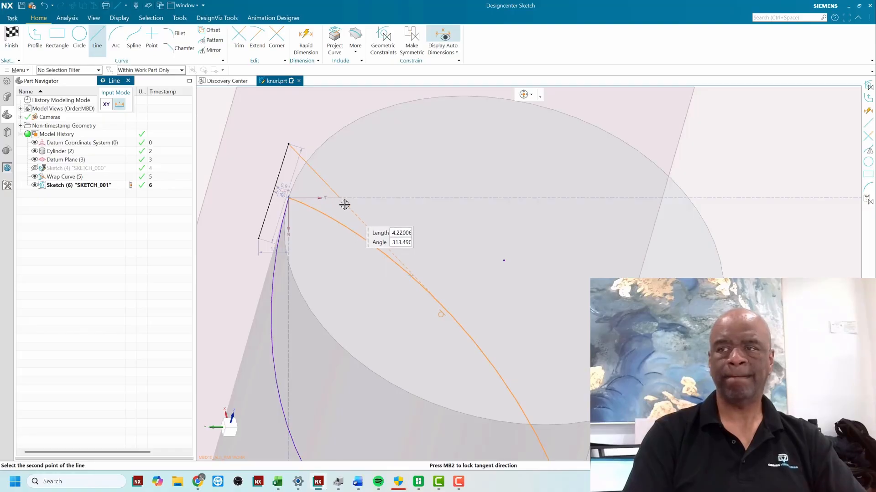
pyautogui.click(347, 217)
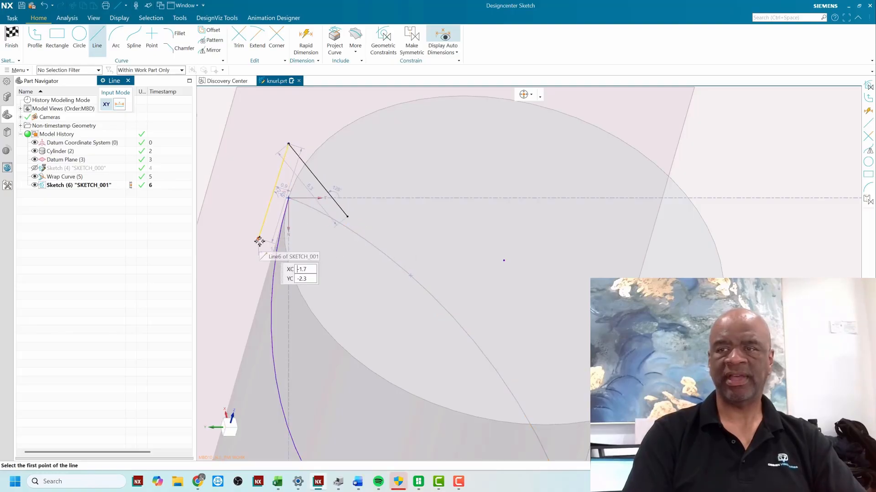
pyautogui.click(259, 239)
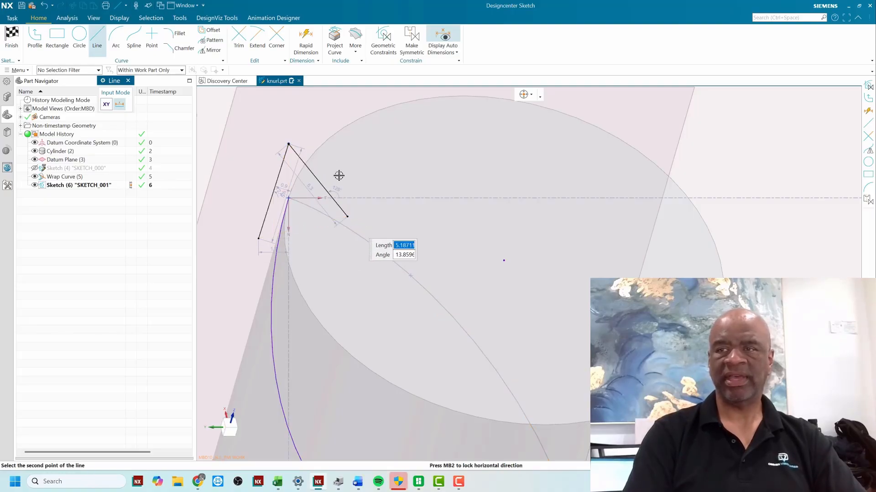
pyautogui.click(348, 216)
pyautogui.press('Escape')
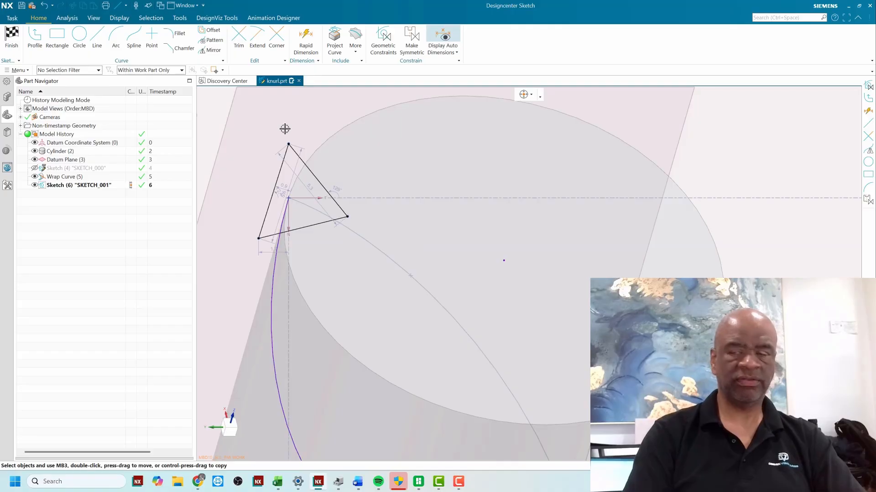
# Sketch a slanted line about 6.75 mm long just inside the triangle's outer side, crossing its other two sides.
pyautogui.click(97, 37)
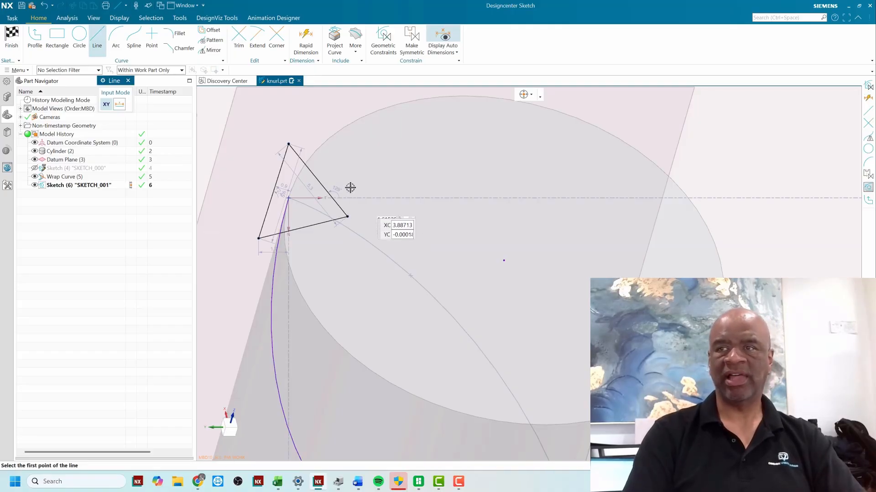
pyautogui.scroll(2, 315, 180)
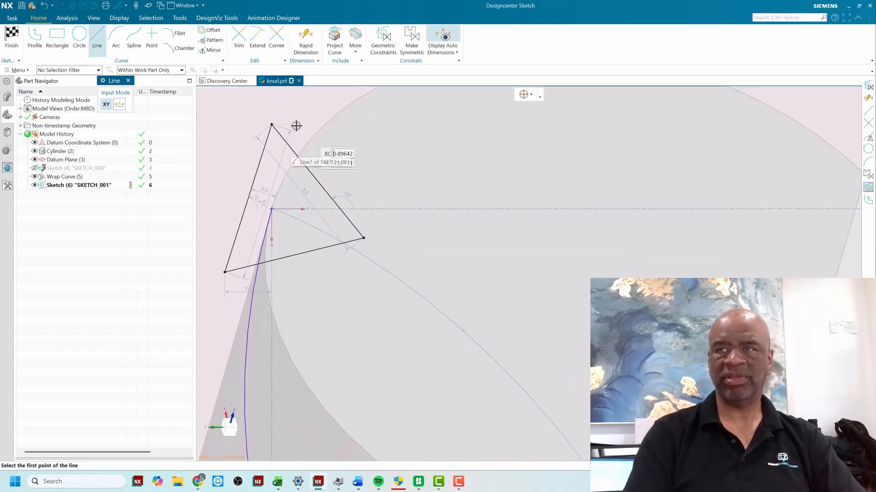
pyautogui.click(272, 124)
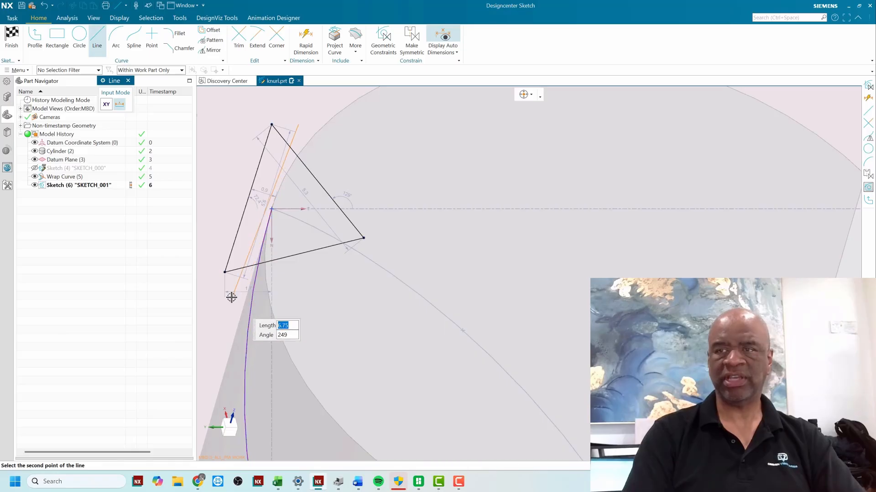
pyautogui.click(225, 299)
pyautogui.press('Escape')
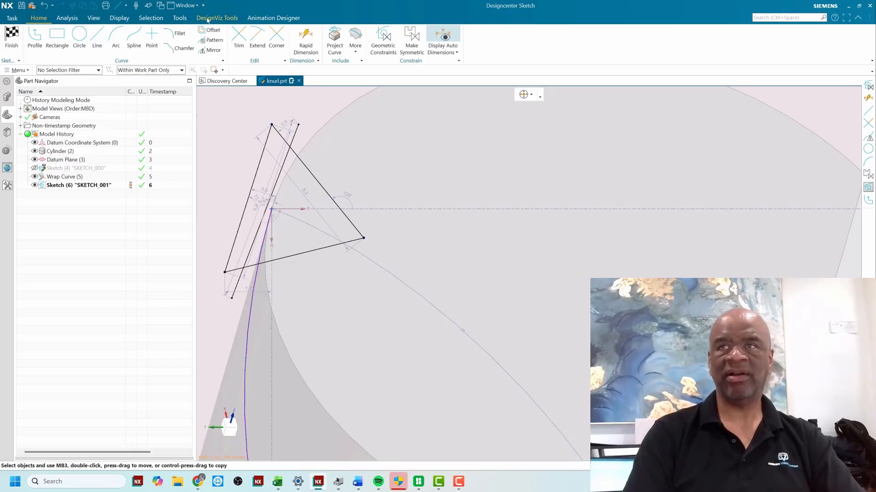
# Trim the slanted line's overhanging ends at the triangle's sides and convert the line to reference.
pyautogui.click(239, 37)
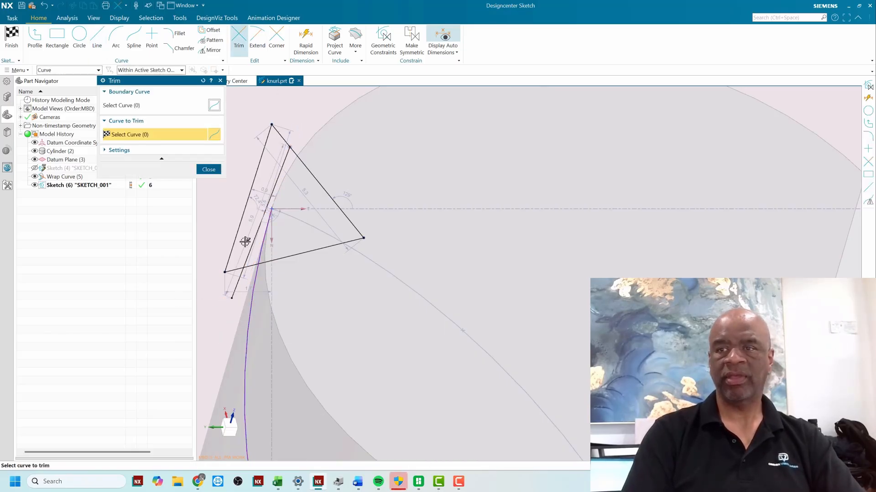
pyautogui.click(238, 286)
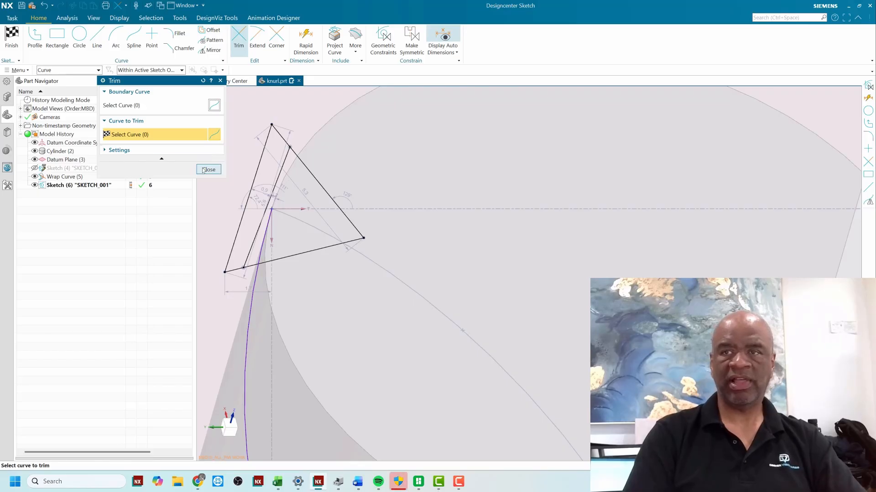
pyautogui.click(208, 169)
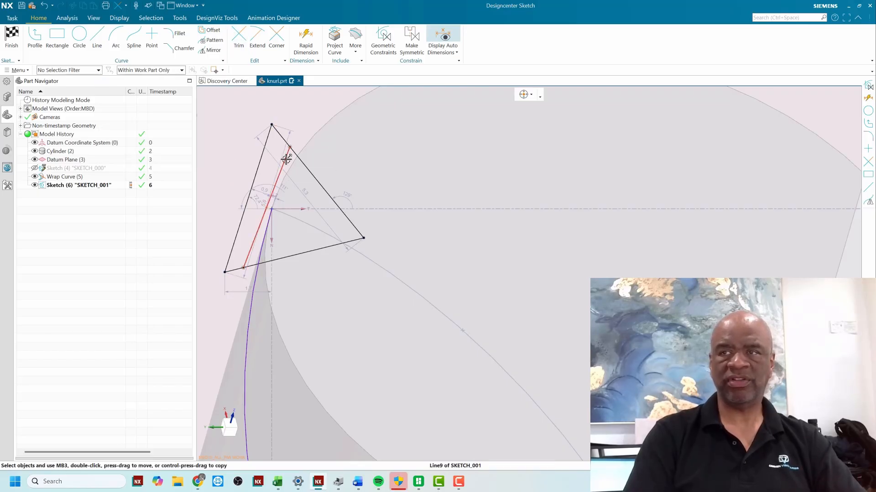
pyautogui.click(286, 156)
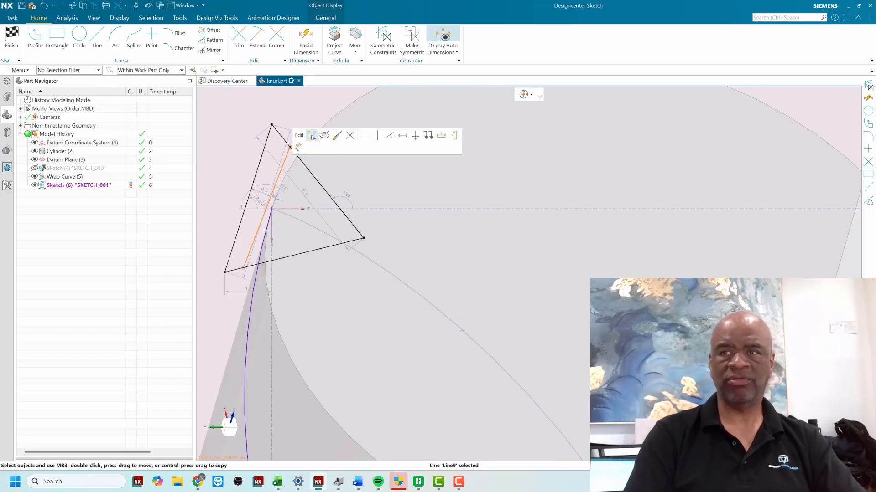
pyautogui.click(309, 136)
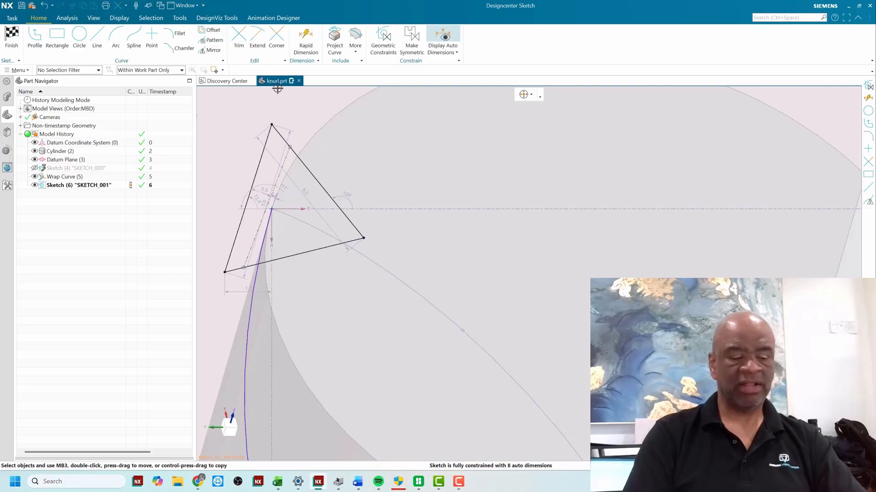
# Constrain the reference line to pass through the wrapped curve's upper end and be tangent to the intersection curve.
pyautogui.press('c')
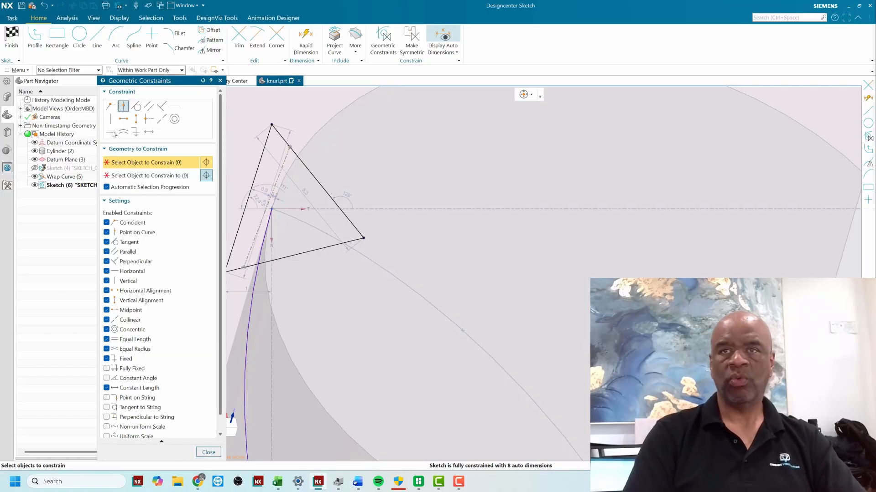
pyautogui.click(271, 210)
pyautogui.click(280, 168)
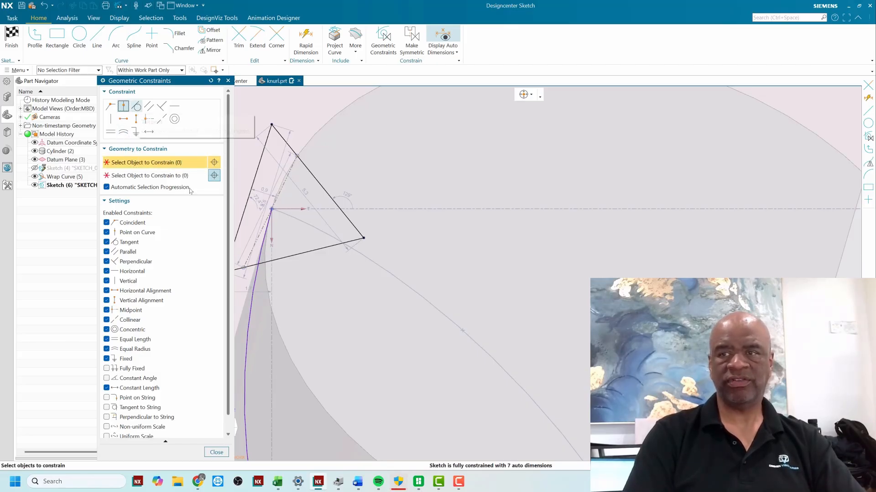
pyautogui.click(137, 107)
pyautogui.click(262, 243)
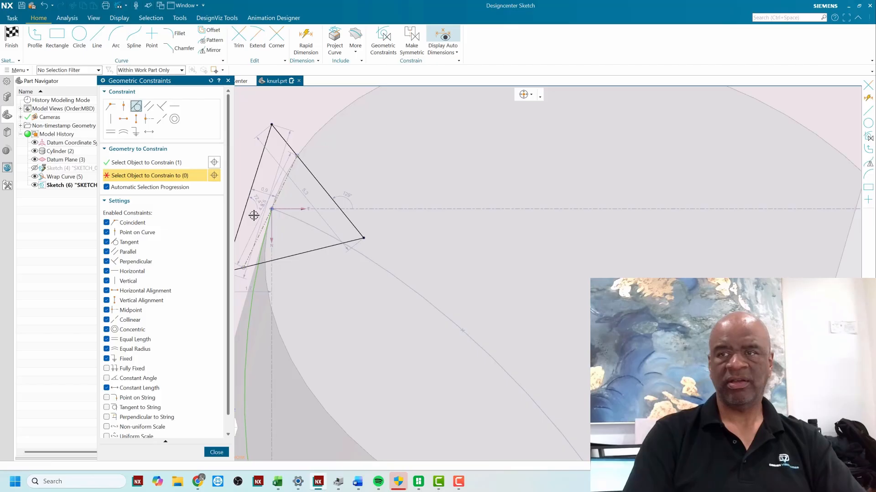
pyautogui.click(283, 187)
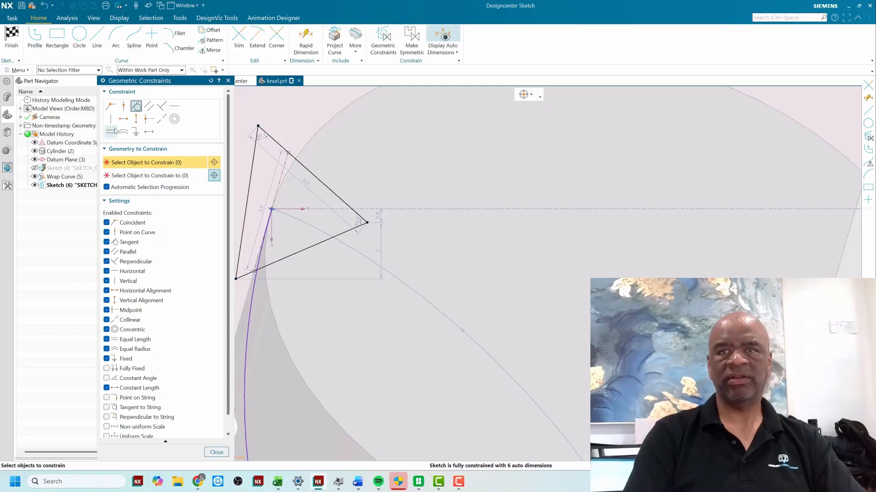
# Make the triangle's outer side parallel to the reference line and its other two sides equal in length.
pyautogui.click(254, 147)
pyautogui.click(280, 171)
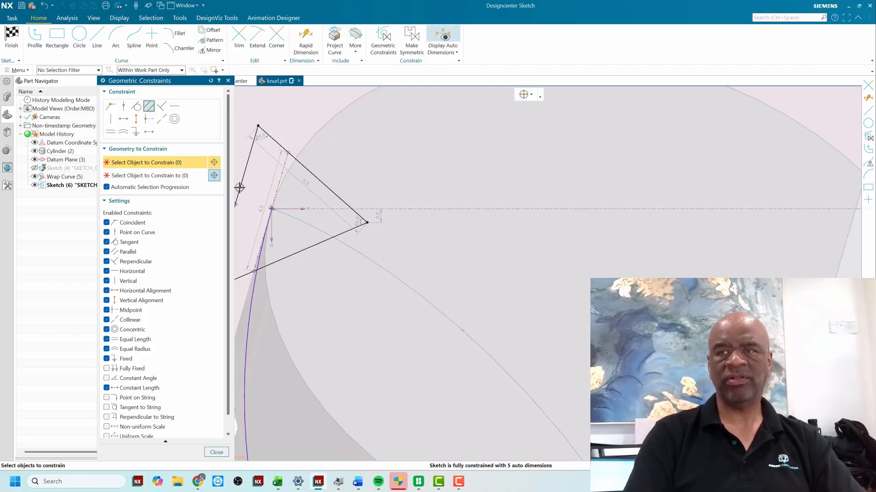
pyautogui.scroll(-2, 316, 166)
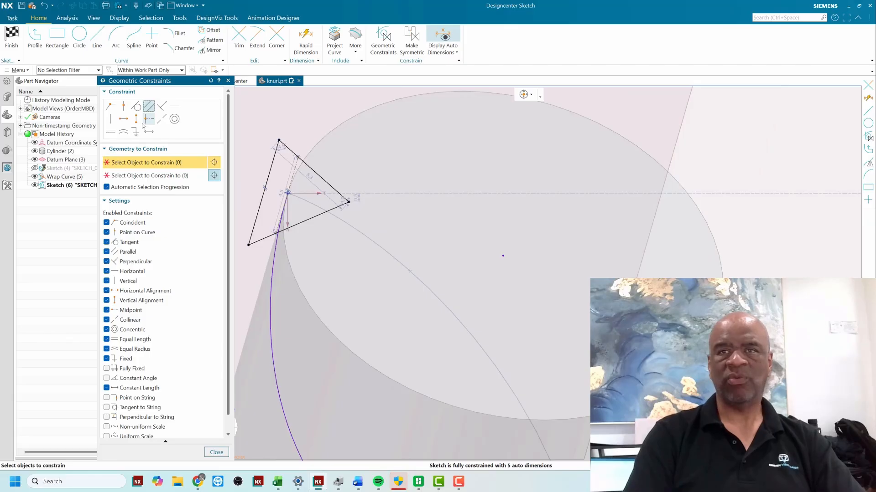
pyautogui.click(110, 133)
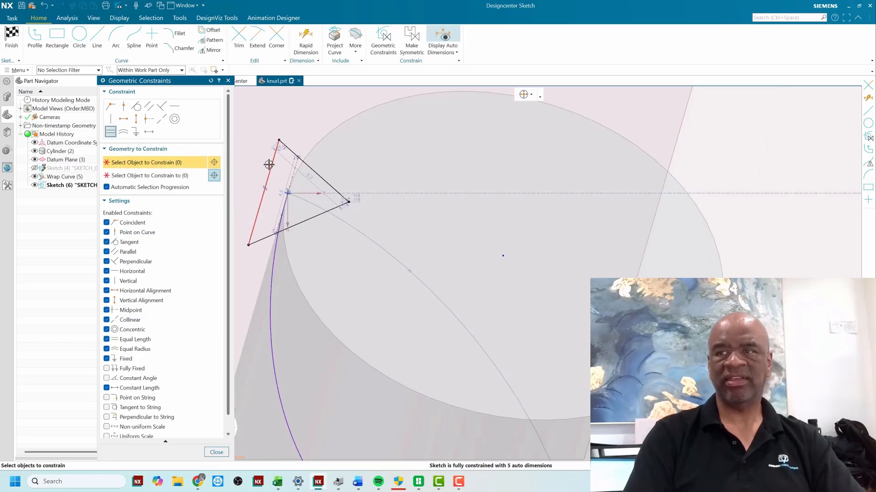
pyautogui.click(320, 176)
pyautogui.click(307, 219)
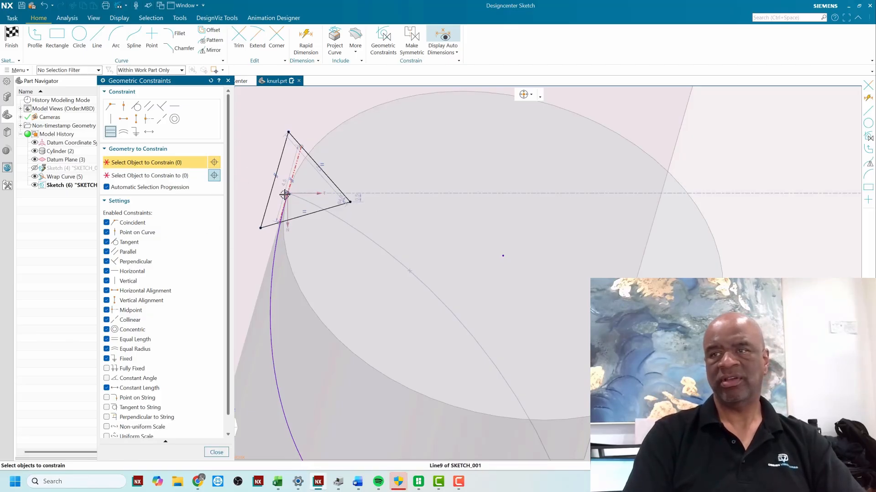
# Apply a Midpoint constraint between the reference line and the wrapped curve's upper end.
pyautogui.scroll(1, 309, 188)
pyautogui.scroll(-2, 319, 218)
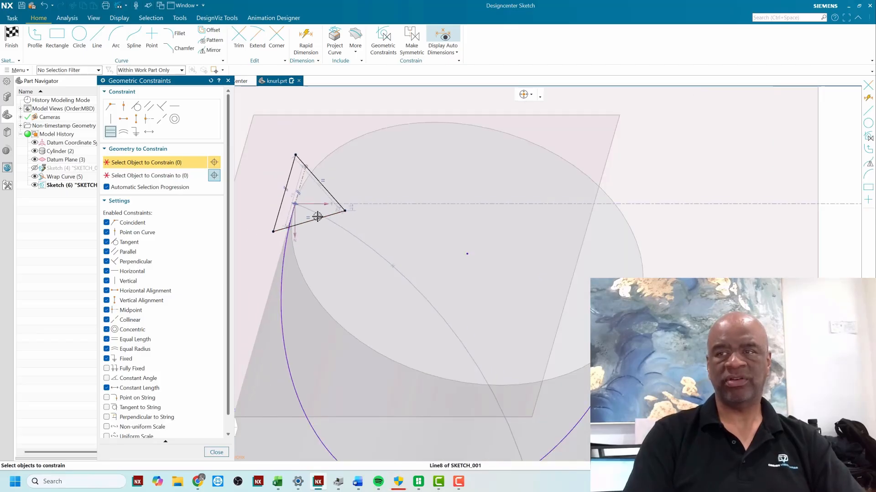
pyautogui.scroll(2, 313, 191)
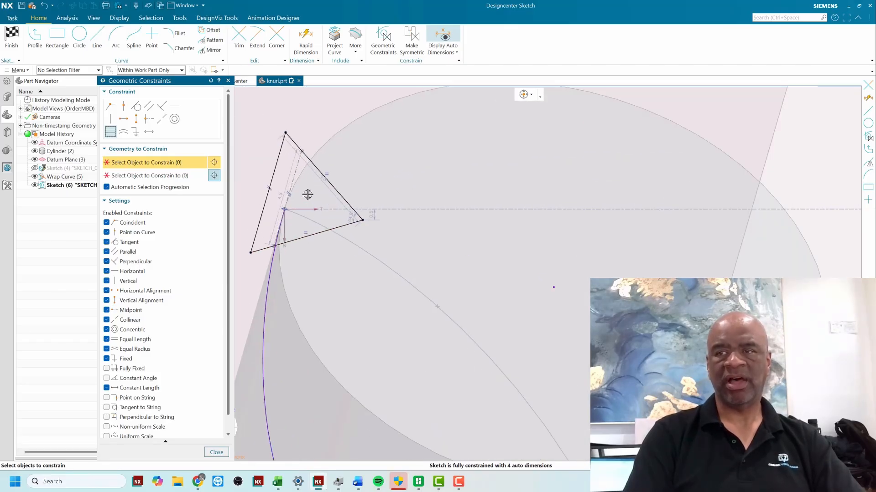
pyautogui.click(147, 119)
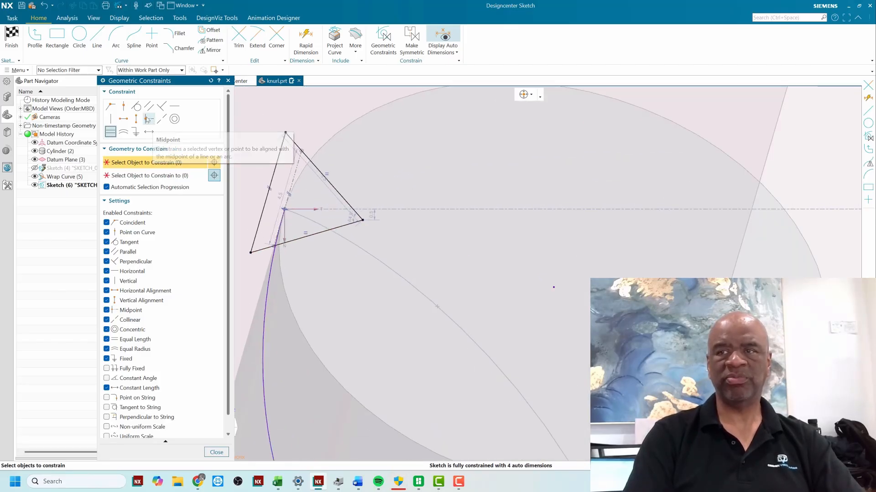
pyautogui.click(288, 187)
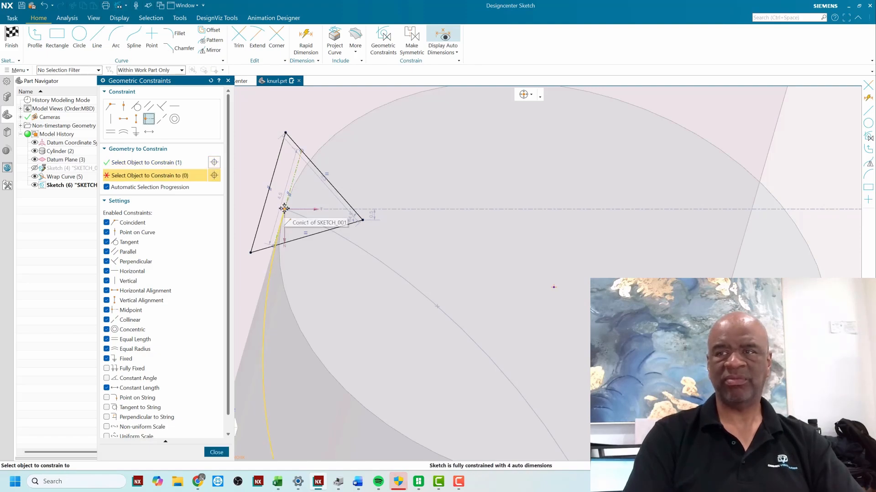
pyautogui.click(284, 208)
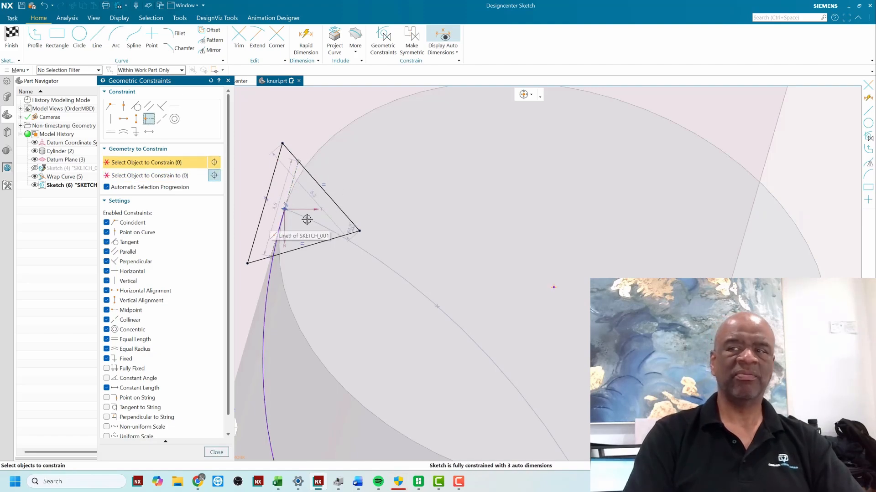
# Dimension the reference line inside the triangle and set its length to 2 mm.
pyautogui.scroll(-2, 411, 157)
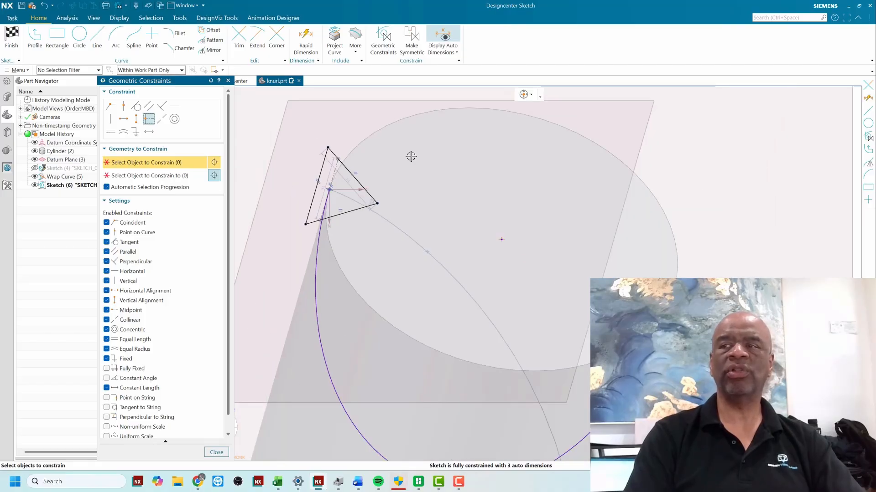
pyautogui.click(310, 39)
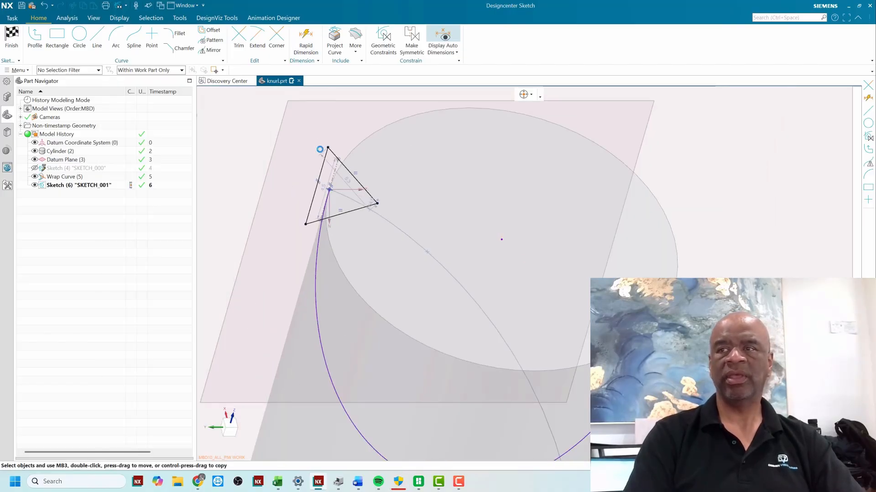
pyautogui.scroll(2, 332, 171)
pyautogui.click(334, 169)
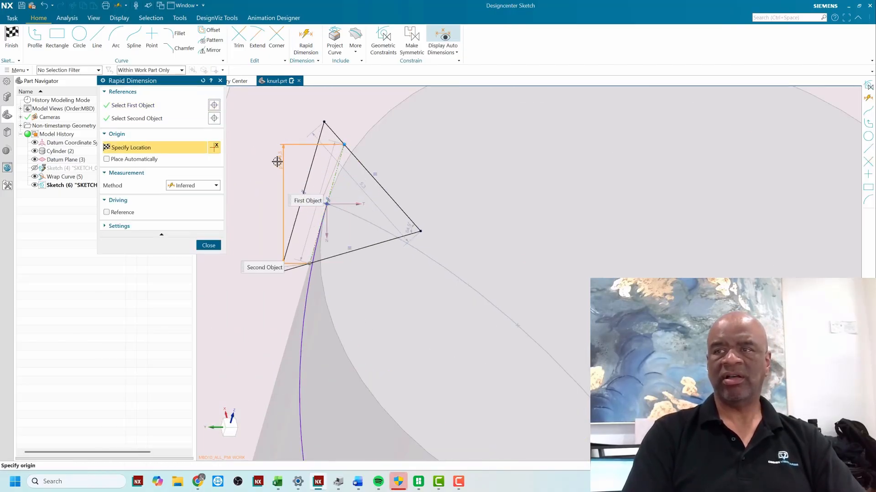
pyautogui.click(317, 173)
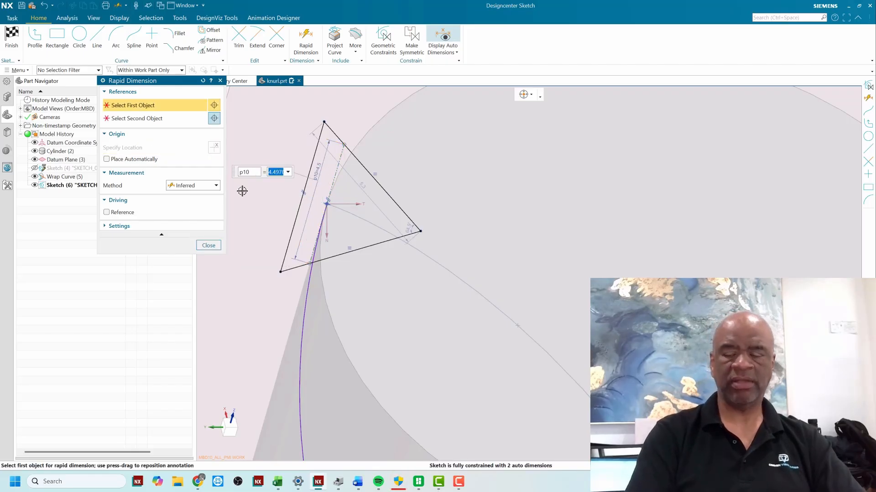
pyautogui.press('Return')
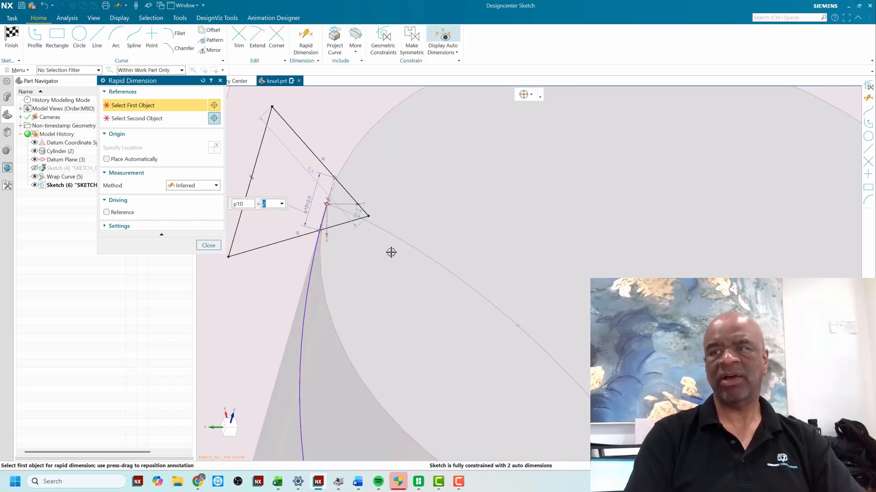
# Dimension the distance from the reference line to the triangle's inner corner and set it to 1.5 mm.
pyautogui.click(328, 204)
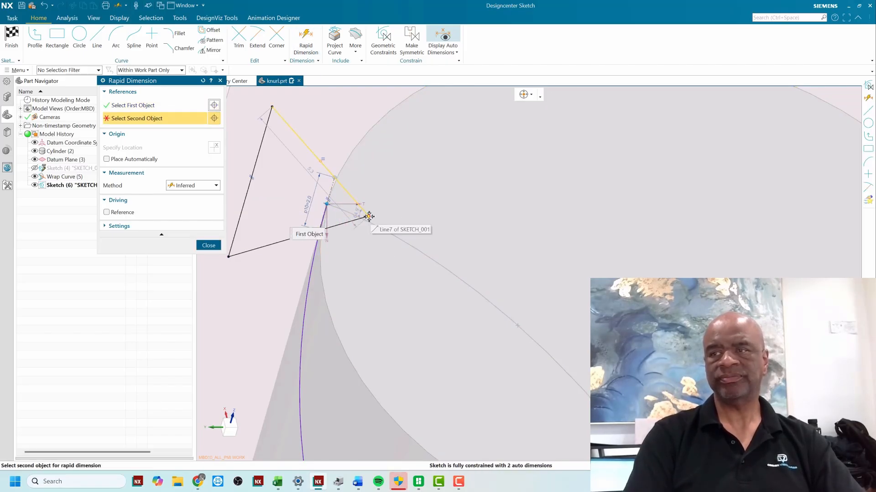
pyautogui.click(363, 211)
pyautogui.click(358, 141)
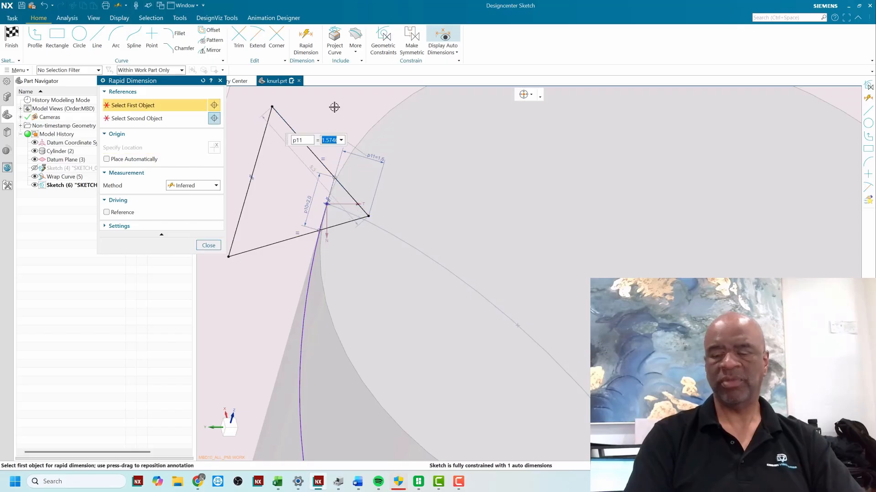
pyautogui.write('1.5')
pyautogui.press('Return')
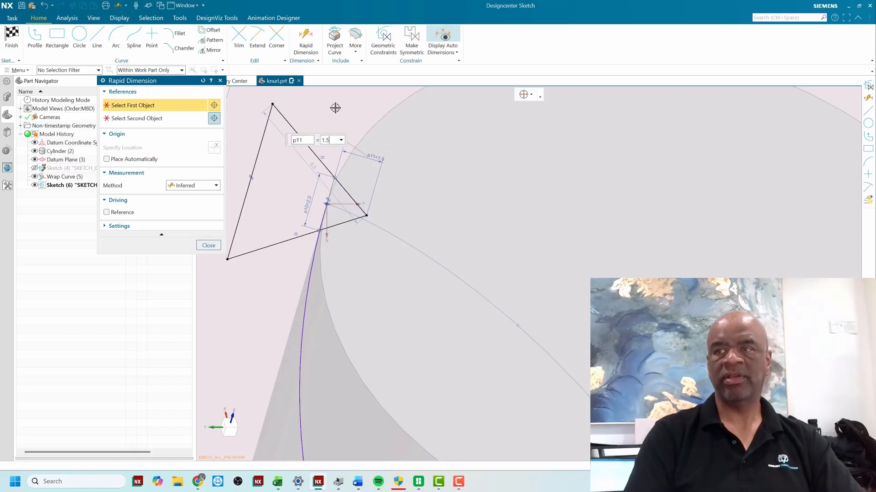
pyautogui.press('Escape')
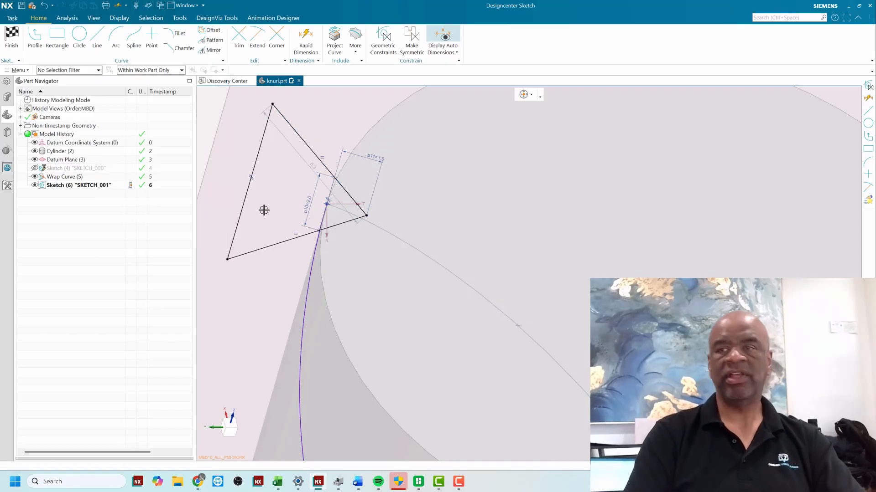
# Move the triangle's outer side inward so that it lies just outside the cylinder's edge.
pyautogui.moveTo(254, 163); pyautogui.dragTo(334, 195)
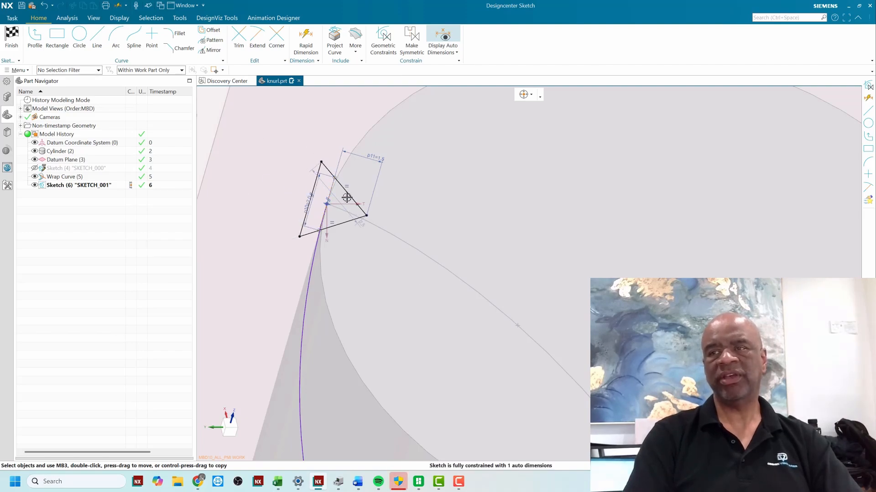
pyautogui.scroll(3, 347, 198)
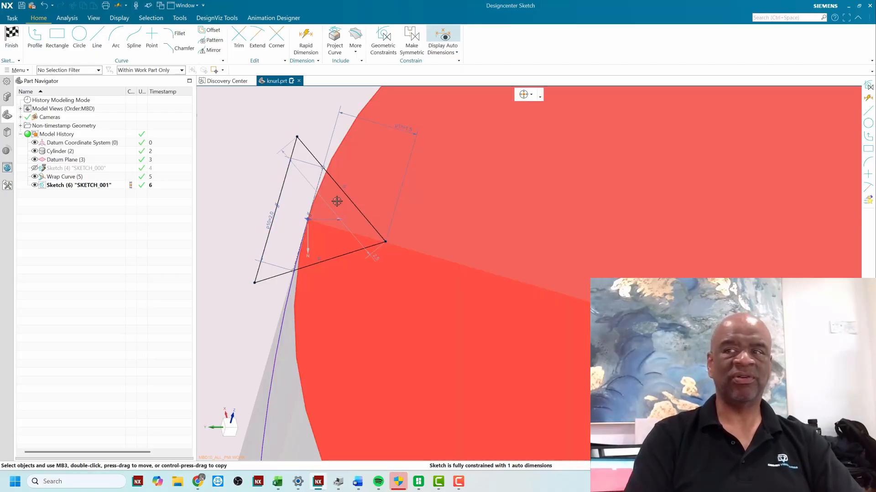
pyautogui.scroll(-6, 322, 191)
pyautogui.moveTo(323, 192)
pyautogui.mouseDown(button='middle')
pyautogui.moveTo(315, 170)
pyautogui.moveTo(340, 156)
pyautogui.moveTo(334, 164)
pyautogui.moveTo(391, 165)
pyautogui.moveTo(342, 177)
pyautogui.moveTo(326, 194)
pyautogui.mouseUp(button='middle')
pyautogui.scroll(2, 328, 194)
pyautogui.click(328, 194)
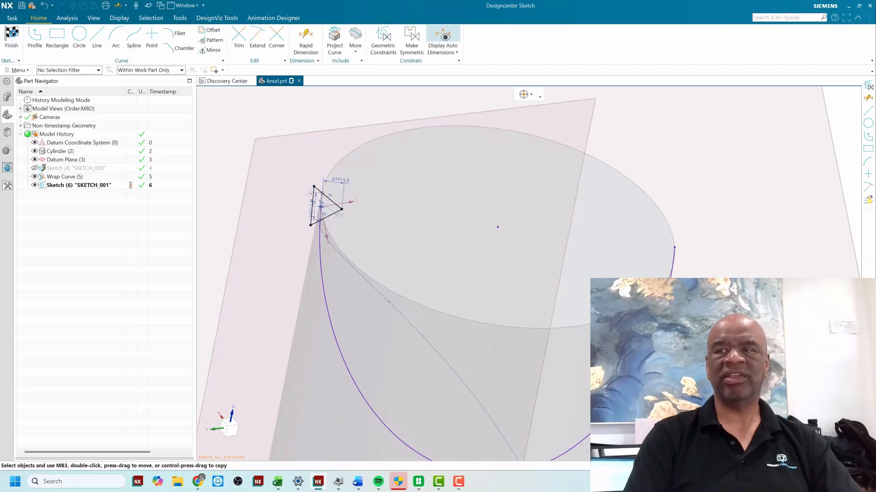
# Finish the triangular profile sketch and inspect its position on the cylinder's upper edge.
pyautogui.press('Home')
pyautogui.hotkey('ctrl', 'q')
pyautogui.moveTo(544, 235)
pyautogui.mouseDown(button='middle')
pyautogui.moveTo(518, 251)
pyautogui.moveTo(530, 218)
pyautogui.mouseUp(button='middle')
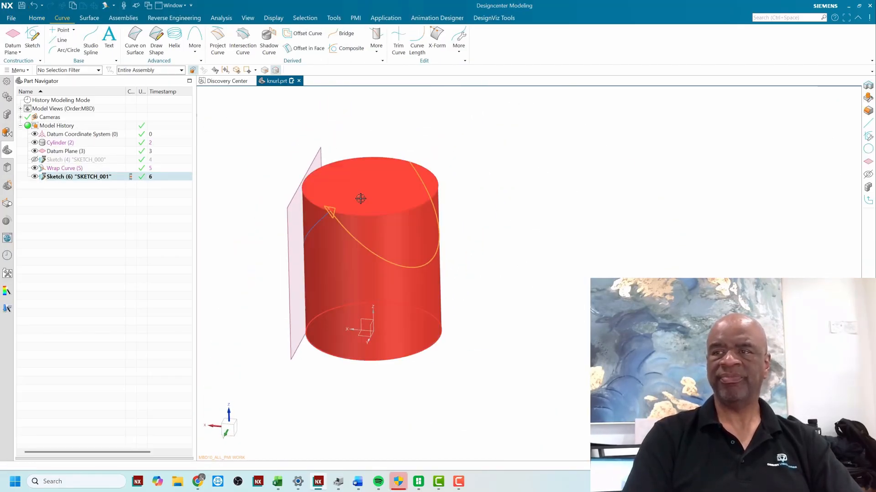
pyautogui.scroll(5, 321, 250)
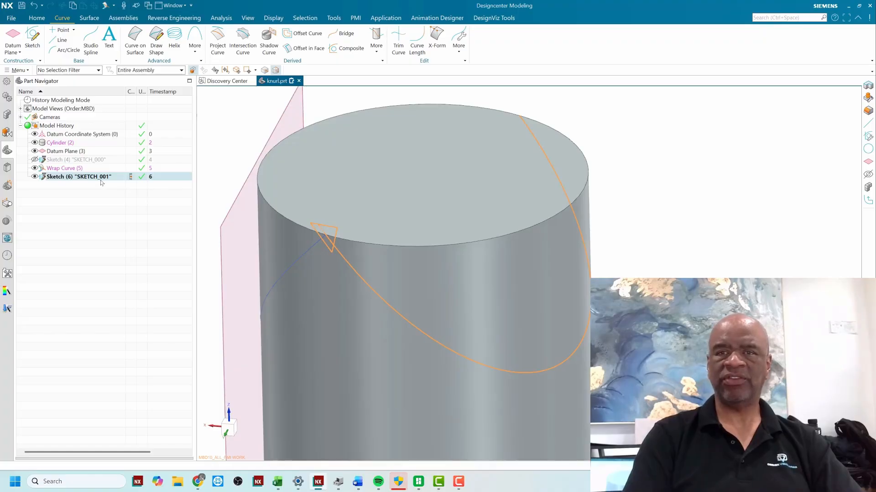
# Reopen the triangular profile sketch, inspect how the triangle sits on the wrapped curve and cylinder edge, and finish the sketch.
pyautogui.doubleClick(101, 178)
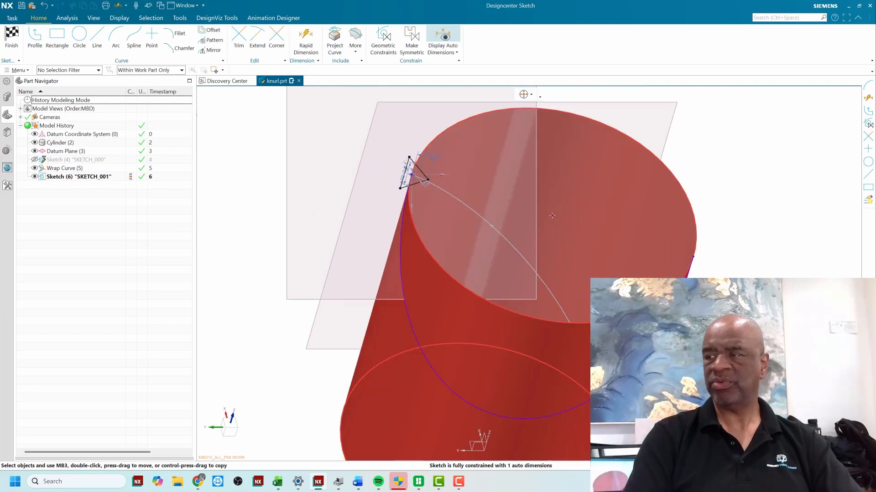
pyautogui.click(401, 257)
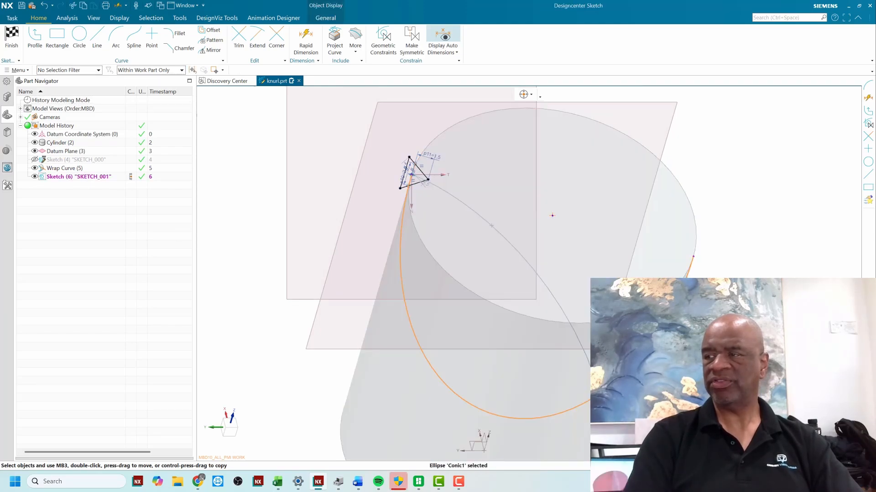
pyautogui.click(648, 314)
pyautogui.press('Escape')
pyautogui.press('Escape')
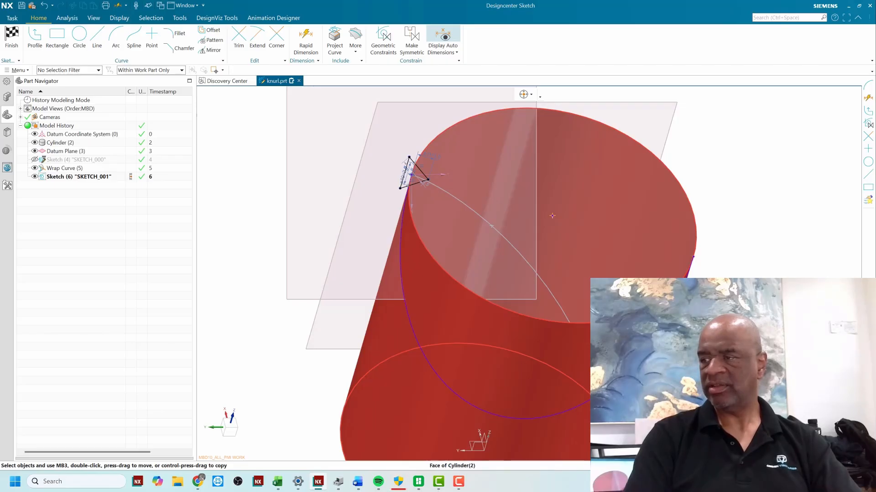
pyautogui.click(643, 353)
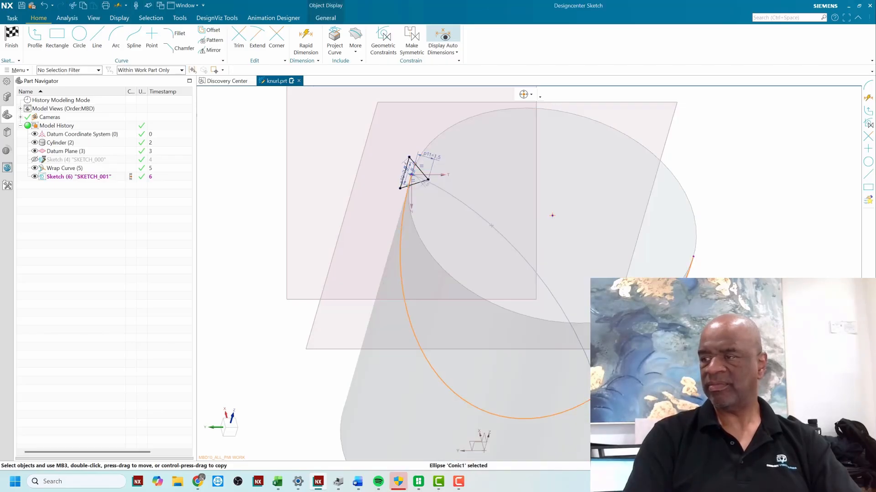
pyautogui.press('Escape')
pyautogui.scroll(5, 410, 139)
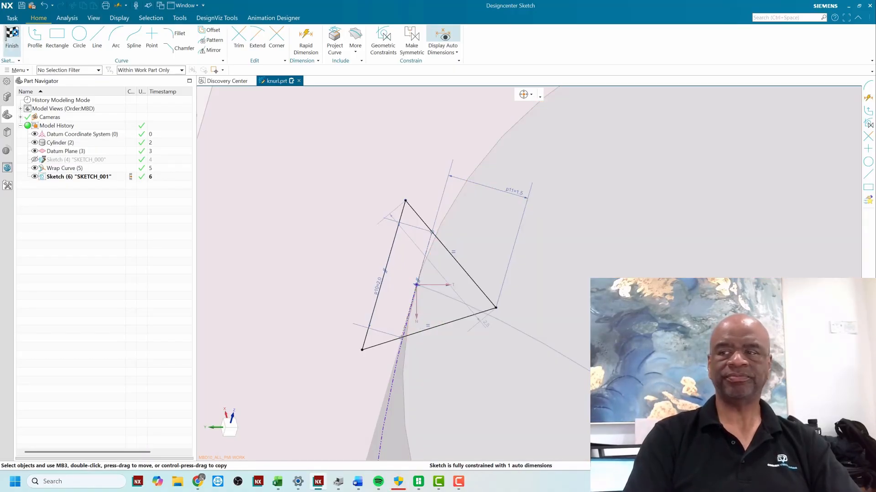
pyautogui.click(11, 39)
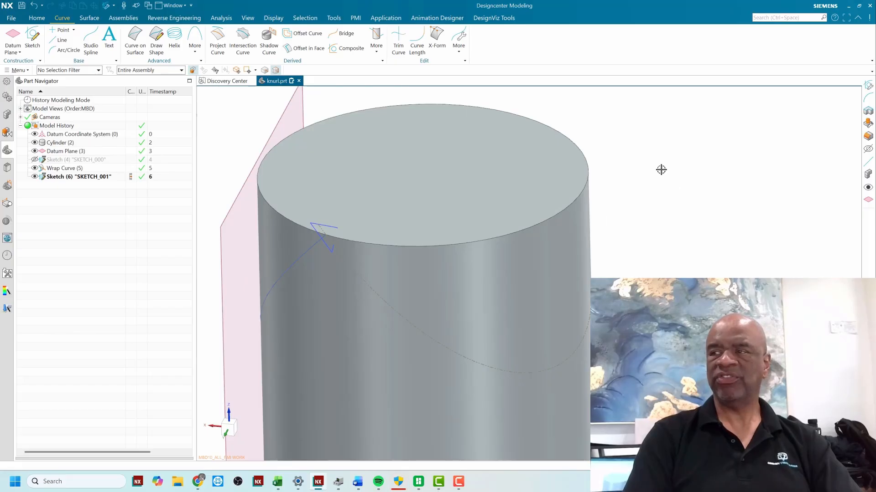
# Start a Swept feature and choose the closed triangular profile at the cylinder's upper edge as its section.
pyautogui.scroll(-2, 661, 169)
pyautogui.click(91, 18)
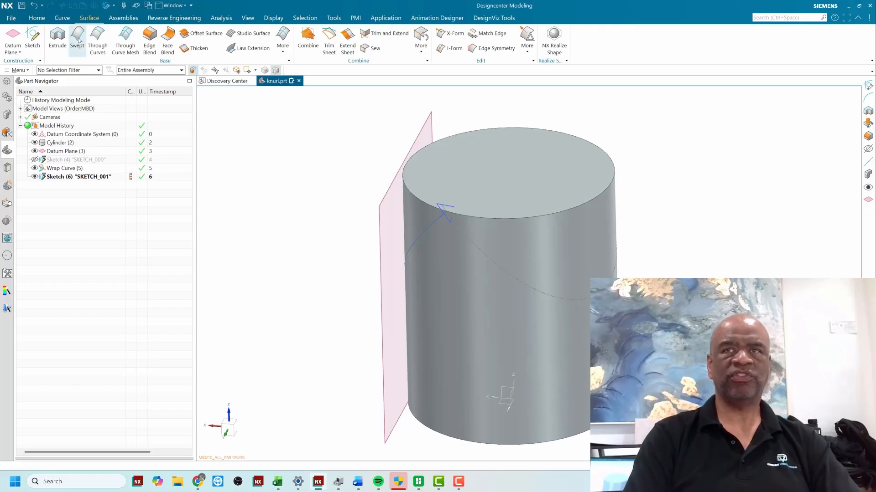
pyautogui.click(283, 39)
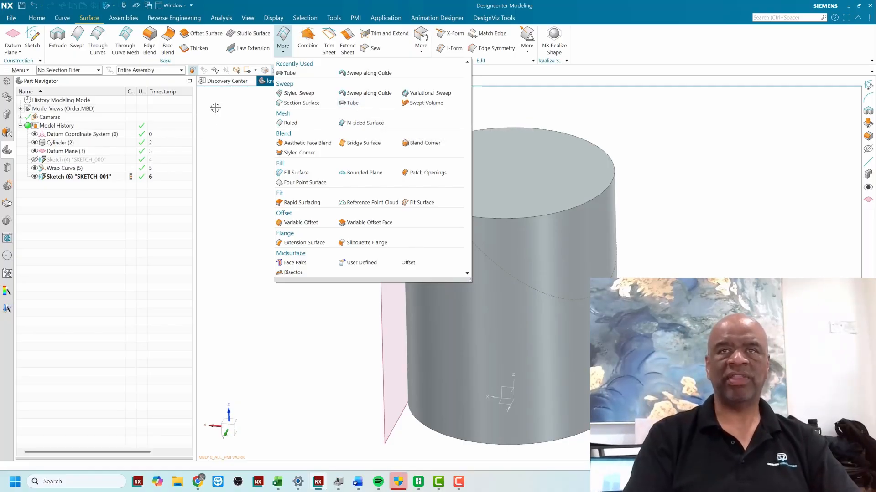
pyautogui.click(79, 38)
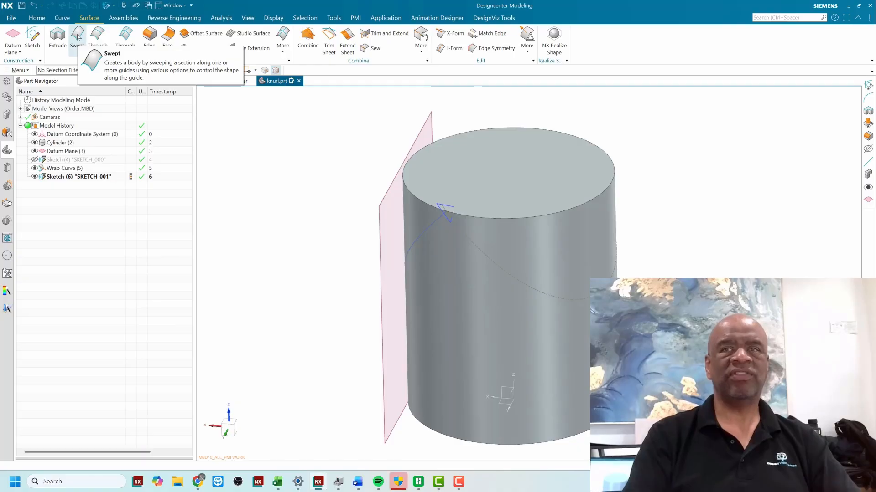
pyautogui.click(78, 38)
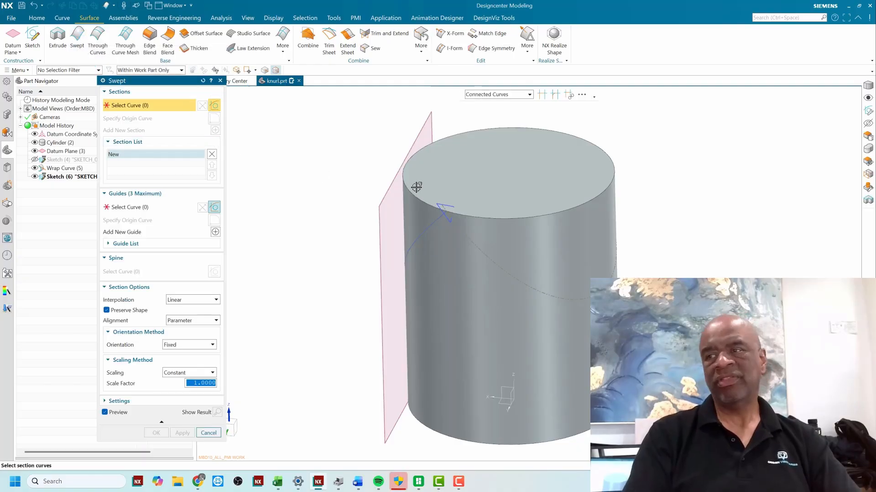
pyautogui.scroll(3, 482, 196)
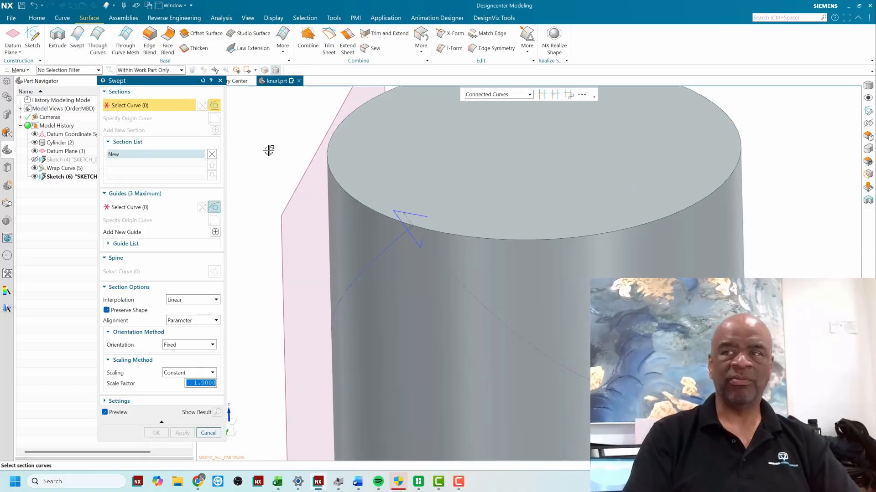
pyautogui.moveTo(269, 150); pyautogui.dragTo(264, 143, button='middle')
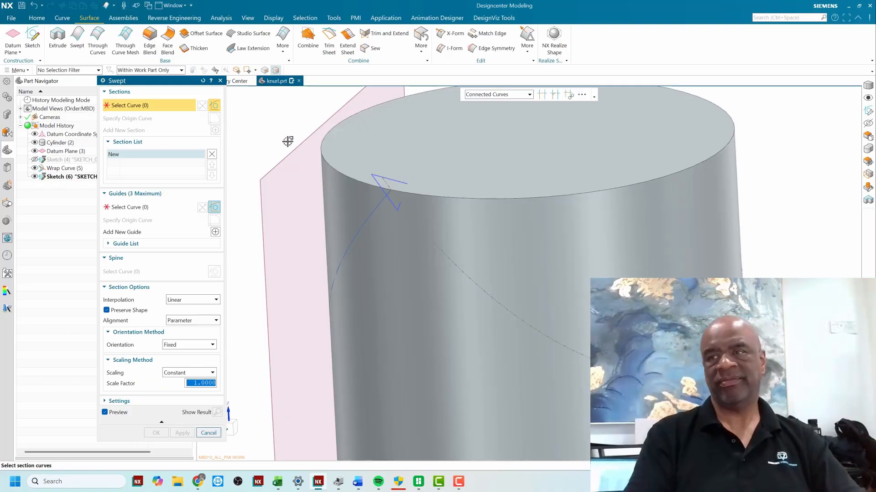
pyautogui.scroll(-2, 287, 141)
pyautogui.moveTo(282, 138); pyautogui.dragTo(280, 135, button='middle')
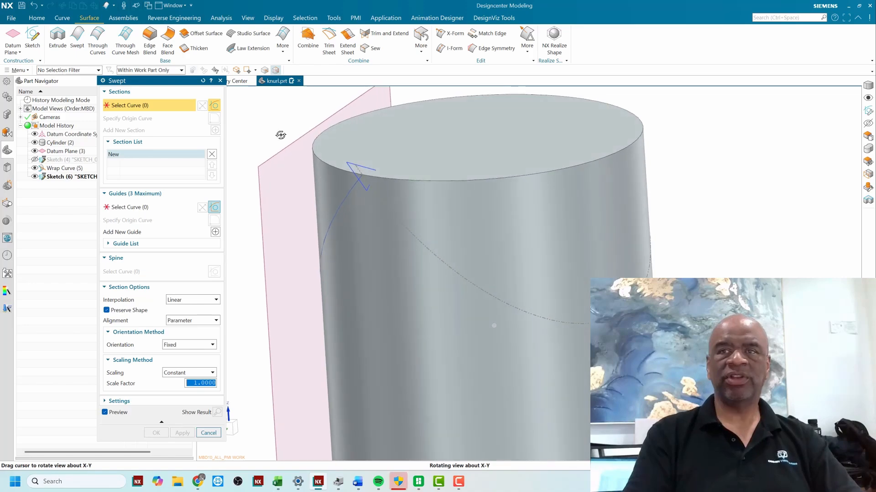
pyautogui.click(361, 167)
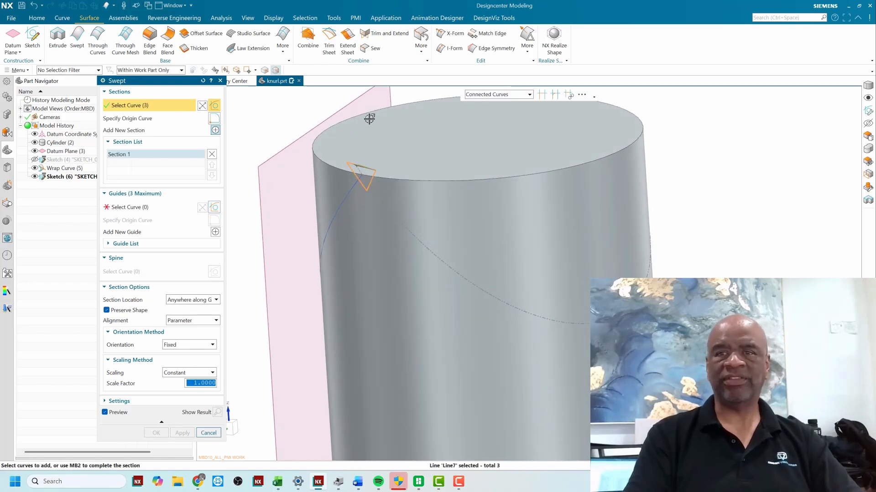
pyautogui.middleClick(319, 159)
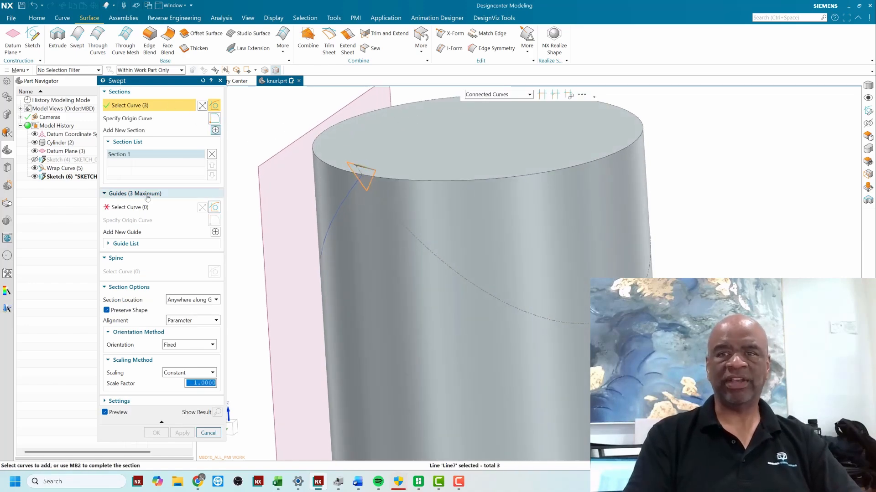
# Use the wrapped curve running down from the triangle as the sweep's guide and inspect the preview.
pyautogui.click(351, 192)
pyautogui.scroll(-5, 286, 156)
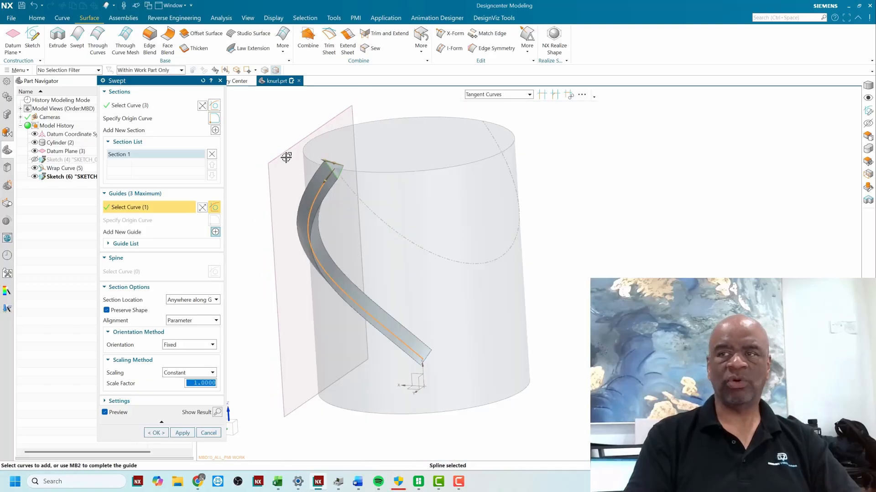
pyautogui.moveTo(278, 145); pyautogui.dragTo(361, 222, button='middle')
pyautogui.scroll(4, 361, 222)
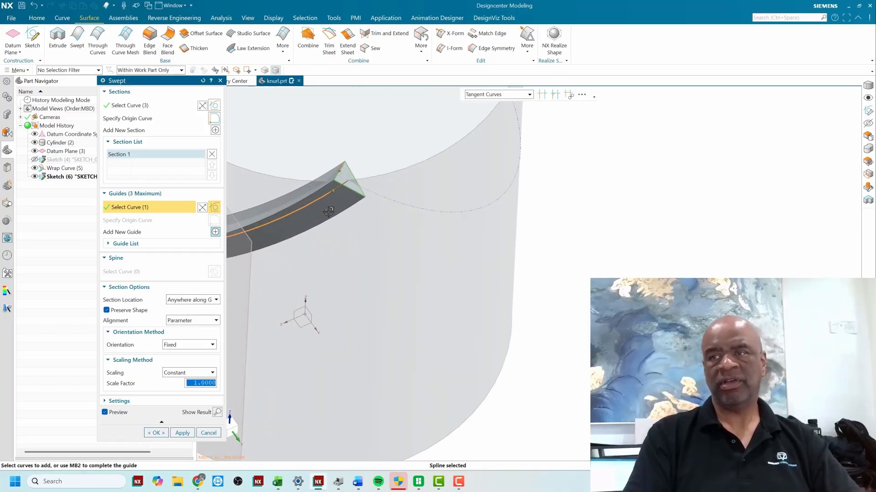
pyautogui.scroll(-3, 338, 208)
pyautogui.moveTo(470, 237); pyautogui.dragTo(462, 214, button='middle')
pyautogui.moveTo(463, 214); pyautogui.dragTo(459, 218, button='middle')
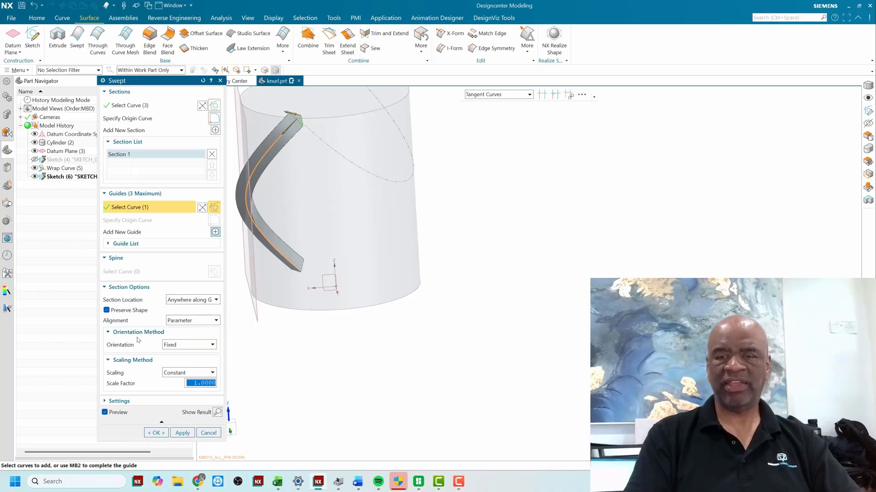
# Set the sweep's orientation method to Face Normals with the cylinder's outer face as reference, and check the preview along the guide.
pyautogui.click(184, 346)
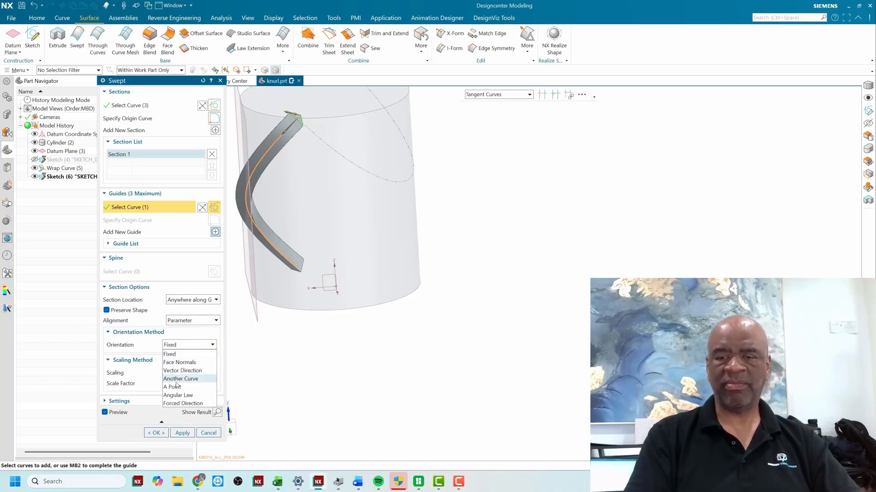
pyautogui.click(178, 363)
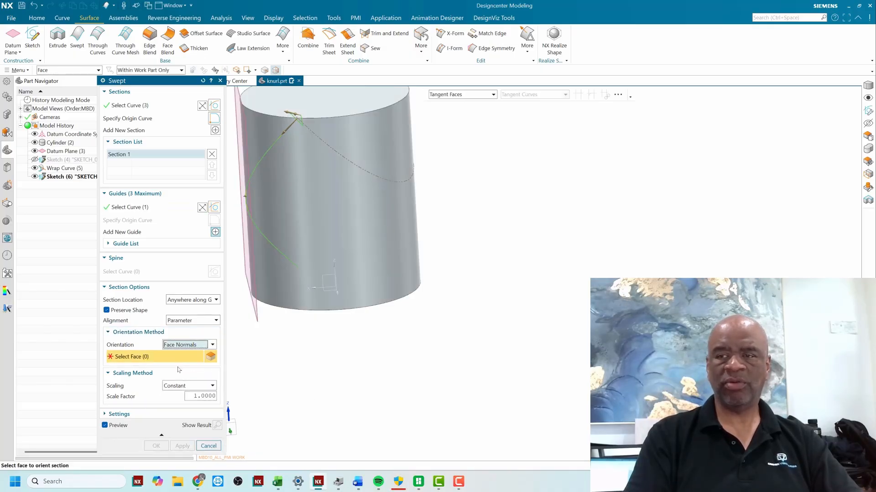
pyautogui.scroll(-2, 360, 401)
pyautogui.click(325, 274)
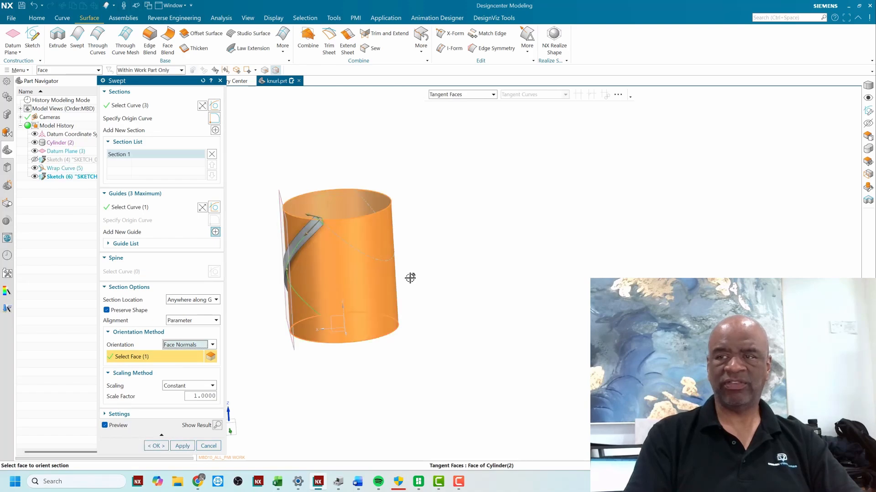
pyautogui.scroll(3, 300, 226)
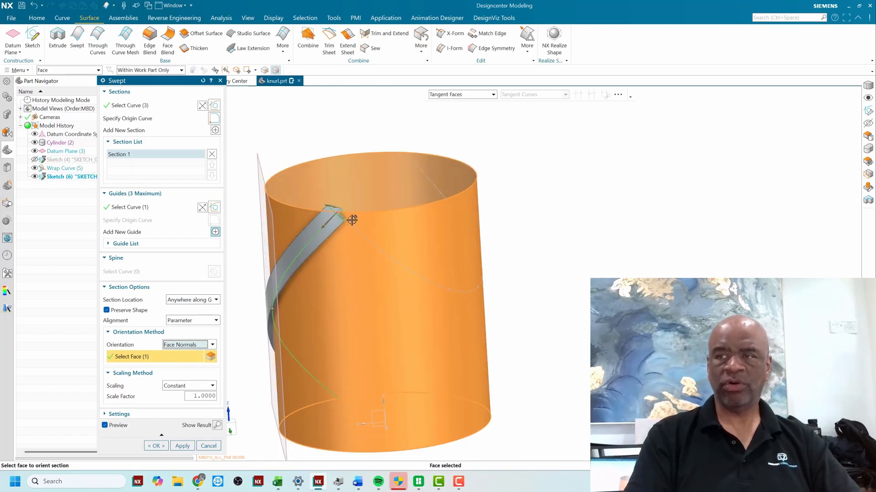
pyautogui.moveTo(341, 218); pyautogui.dragTo(302, 244, button='middle')
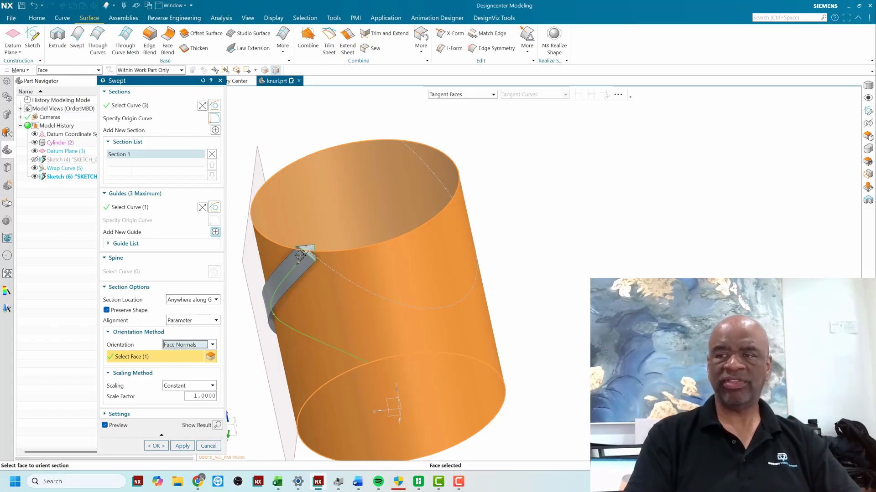
pyautogui.scroll(5, 325, 257)
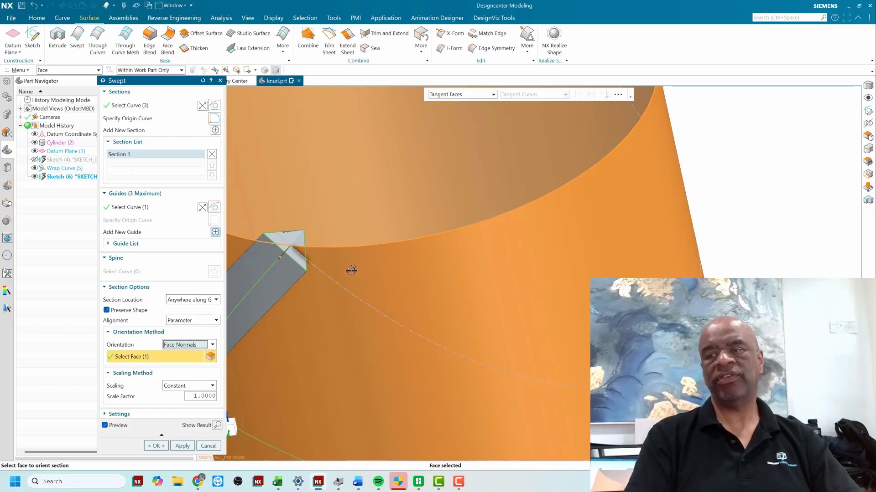
pyautogui.scroll(-5, 347, 274)
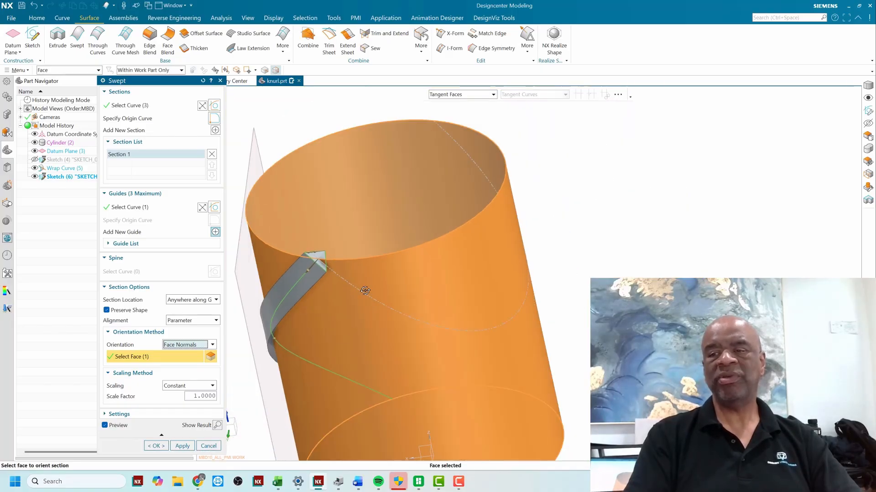
pyautogui.moveTo(365, 290); pyautogui.dragTo(445, 299, button='middle')
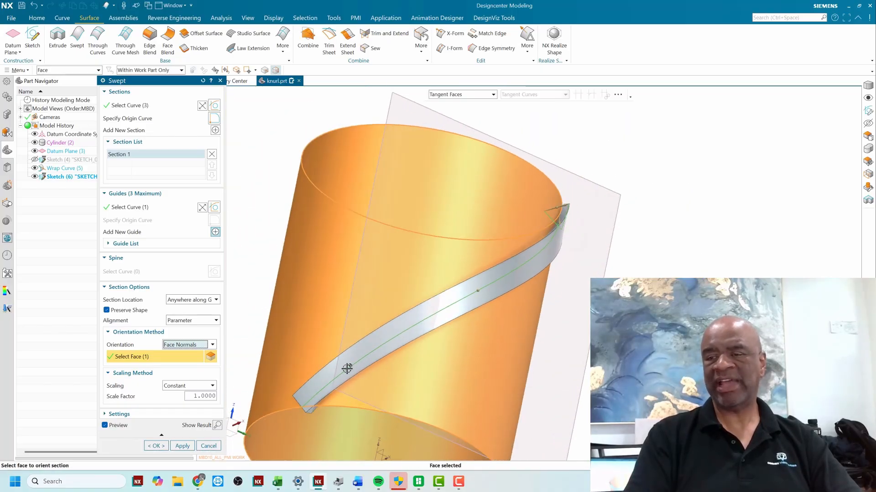
pyautogui.moveTo(346, 373); pyautogui.dragTo(445, 309, button='middle')
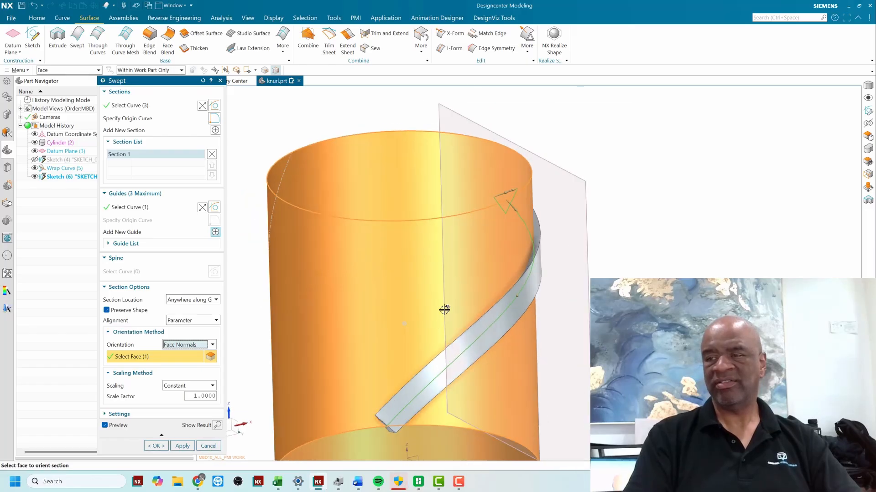
pyautogui.moveTo(365, 348); pyautogui.dragTo(321, 332, button='middle')
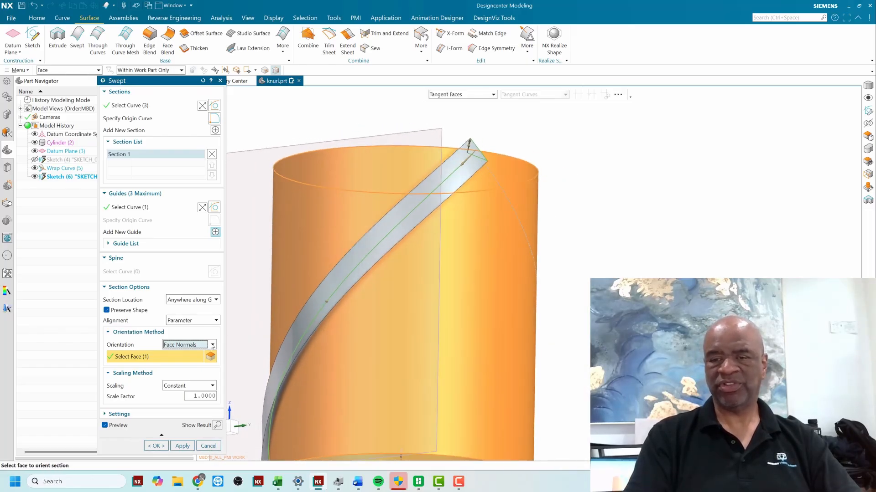
# Try the Fixed orientation on the sweep for comparison and restore Face Normals.
pyautogui.click(212, 345)
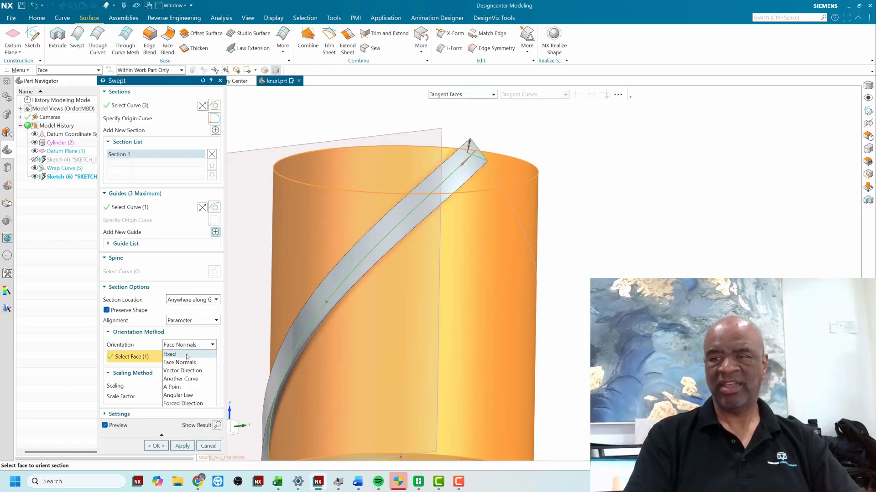
pyautogui.click(187, 355)
pyautogui.moveTo(326, 325); pyautogui.dragTo(347, 335, button='middle')
pyautogui.click(201, 345)
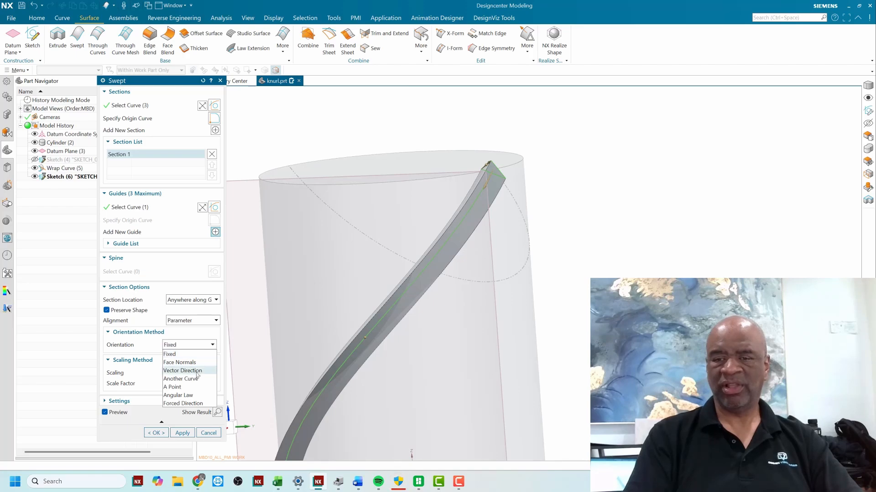
pyautogui.click(180, 363)
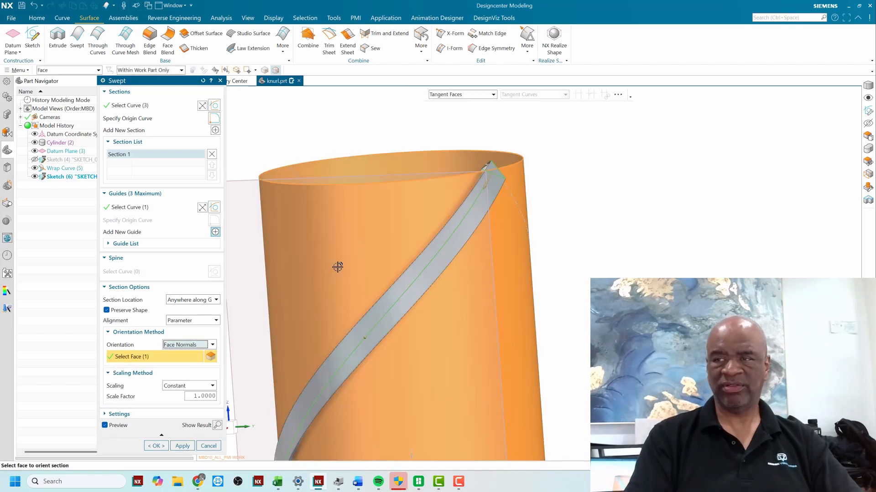
# Examine the swept preview along the cylinder and up close where its triangular end meets the upper edge.
pyautogui.scroll(-5, 337, 267)
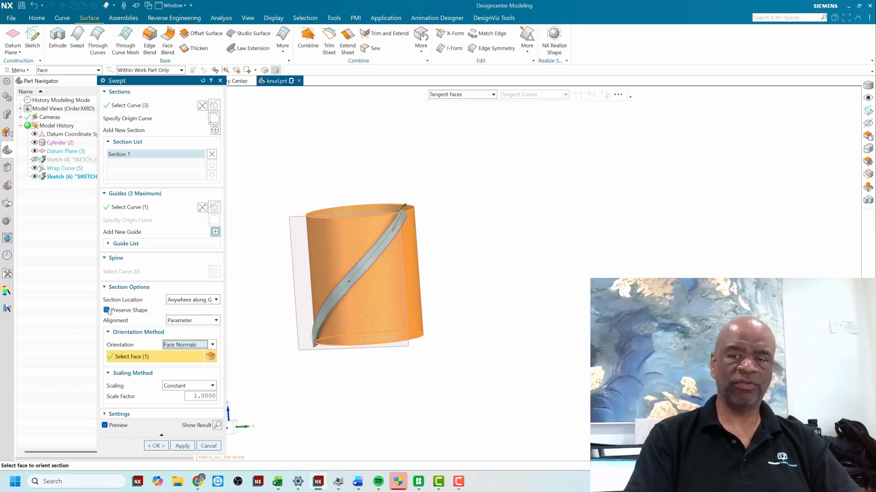
pyautogui.scroll(8, 431, 238)
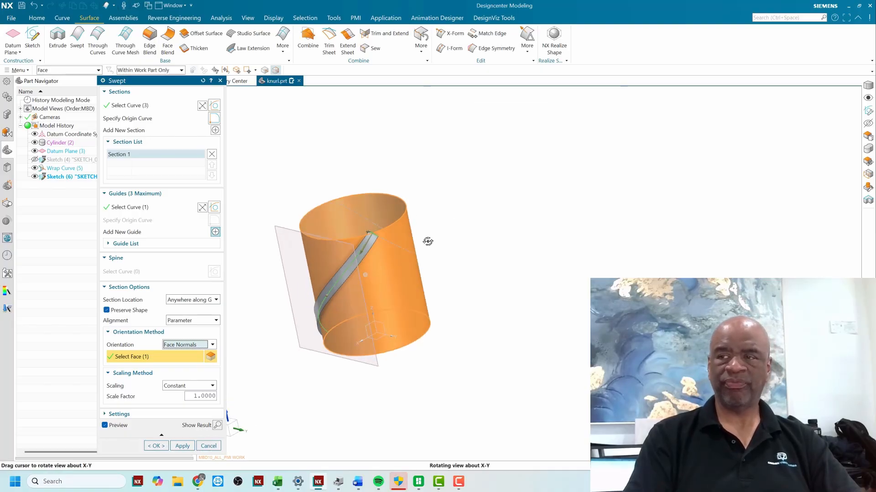
pyautogui.scroll(-6, 385, 235)
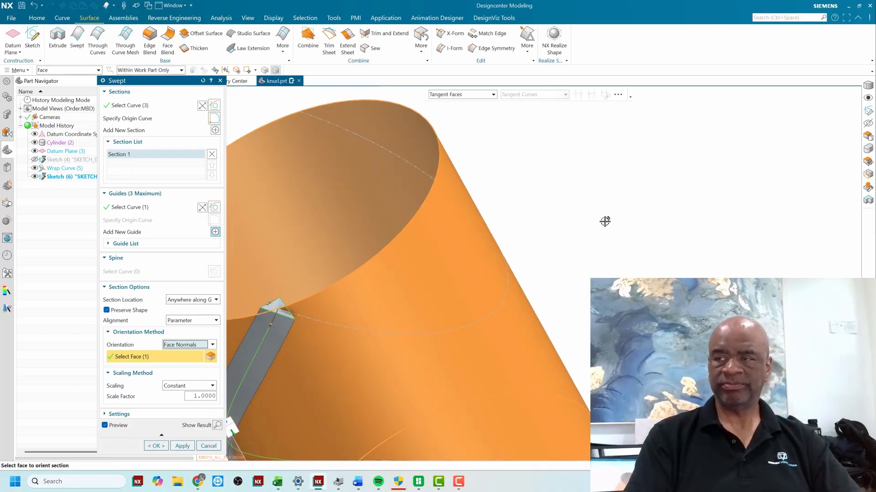
pyautogui.scroll(9, 477, 216)
pyautogui.scroll(6, 477, 216)
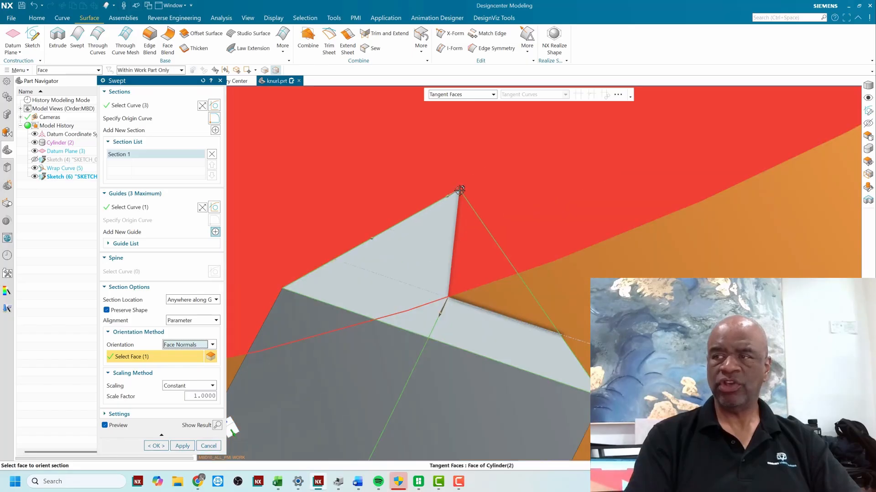
# Try the sweep with Preserve Shape off, examine the triangular profile's corners up close, and restore Preserve Shape.
pyautogui.scroll(-2, 440, 222)
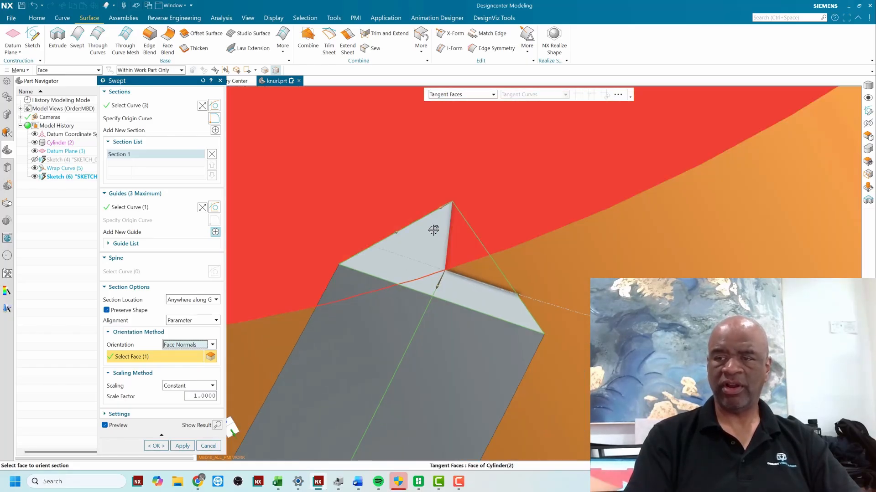
pyautogui.click(107, 310)
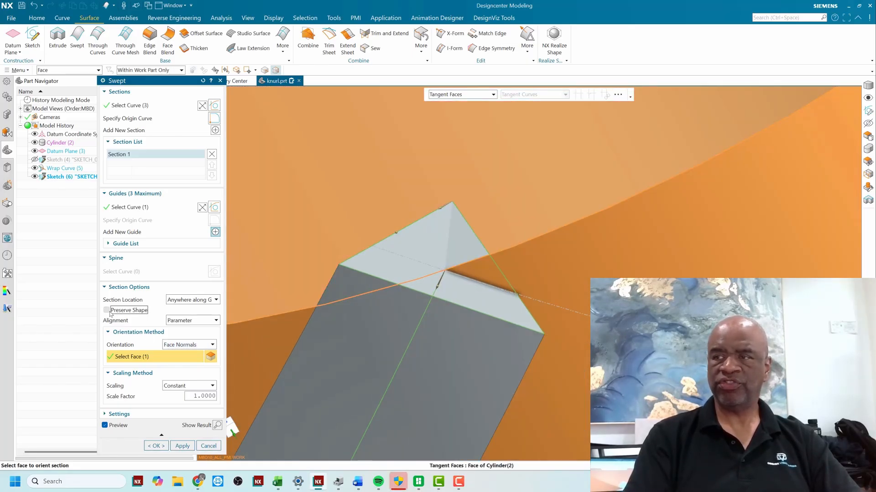
pyautogui.scroll(5, 347, 267)
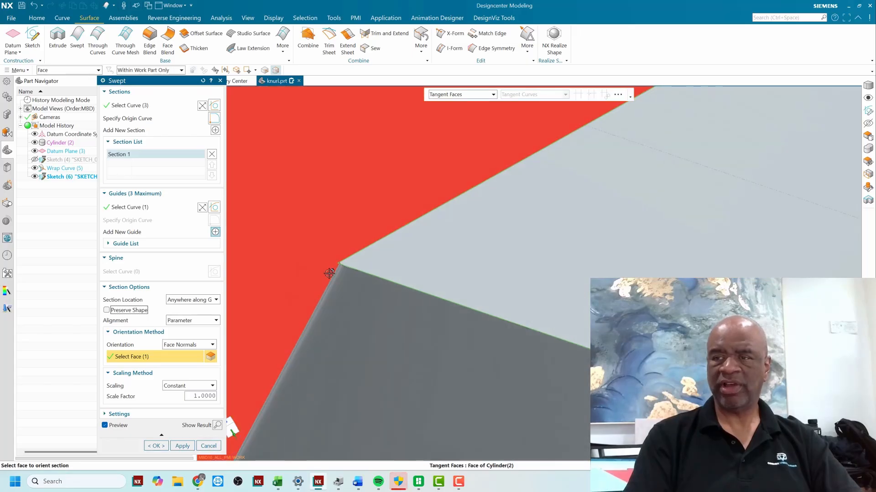
pyautogui.scroll(-3, 341, 264)
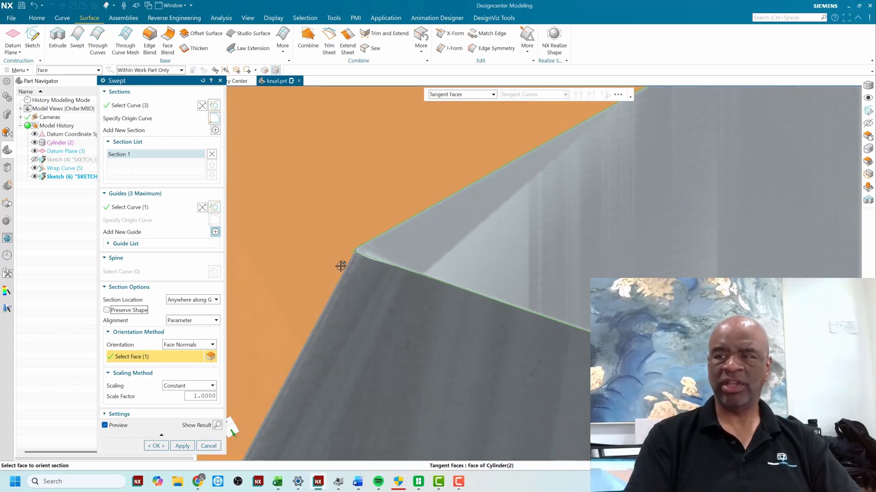
pyautogui.scroll(-4, 336, 264)
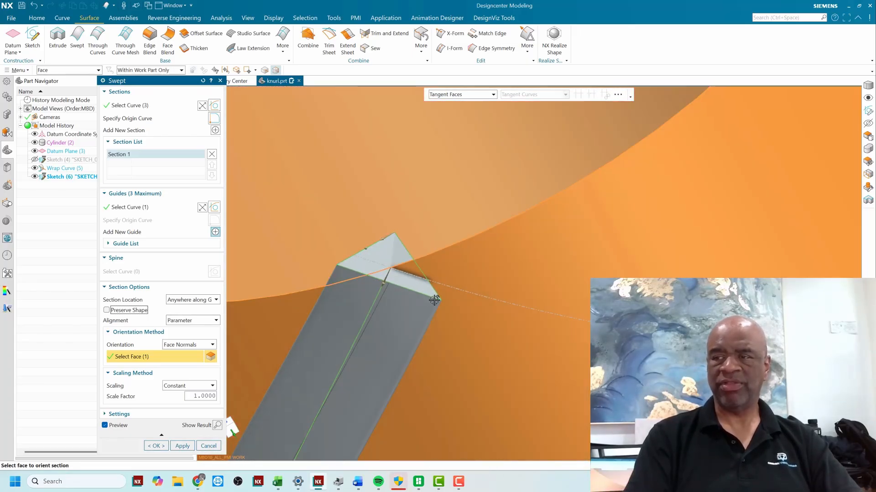
pyautogui.scroll(8, 435, 299)
pyautogui.scroll(4, 494, 300)
pyautogui.scroll(3, 464, 307)
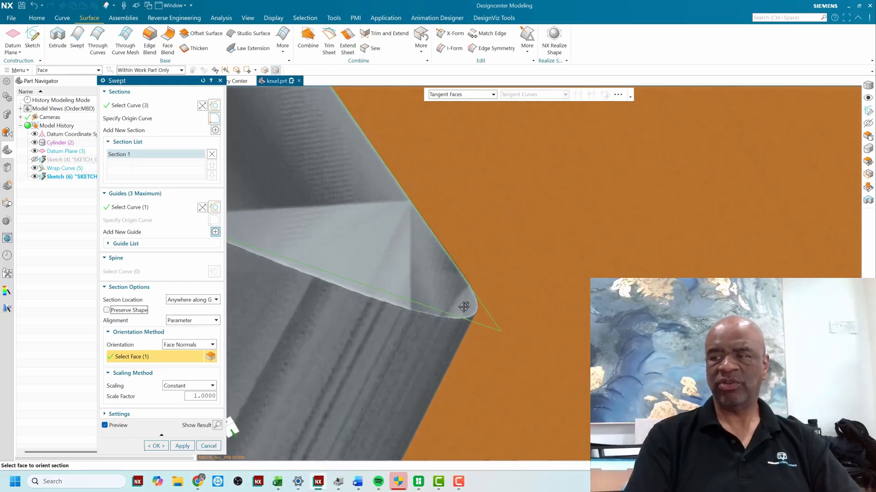
pyautogui.scroll(5, 472, 303)
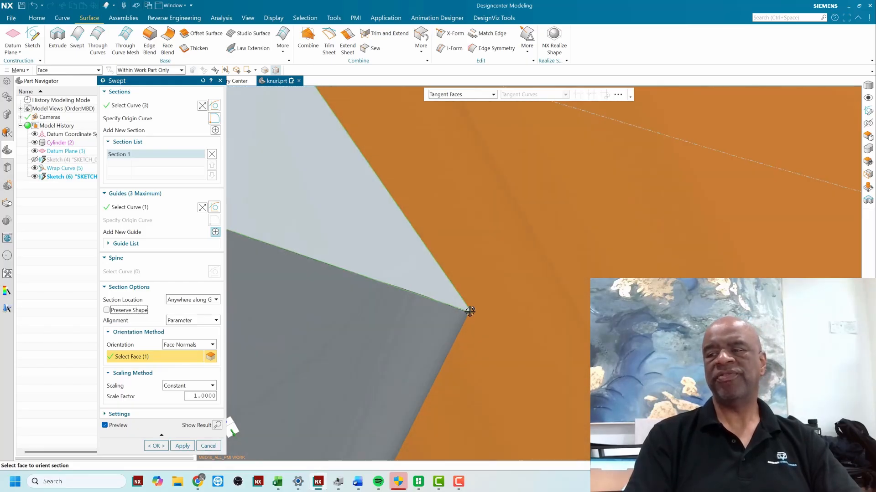
pyautogui.scroll(-4, 466, 322)
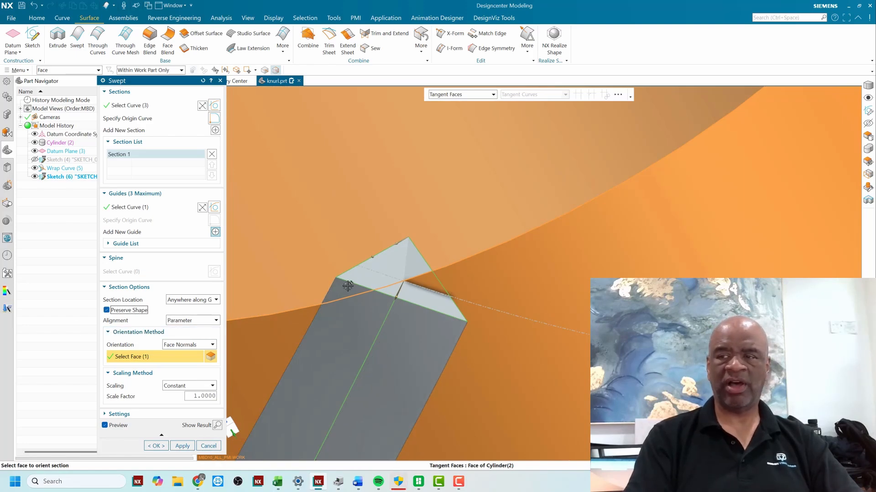
# Check the sweep's profile corner with Preserve Shape on and create the swept body.
pyautogui.scroll(6, 347, 286)
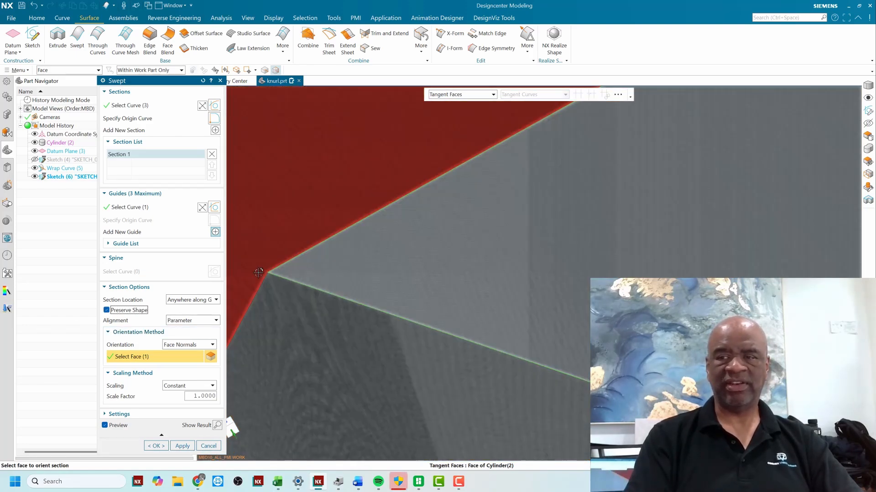
pyautogui.scroll(-8, 346, 294)
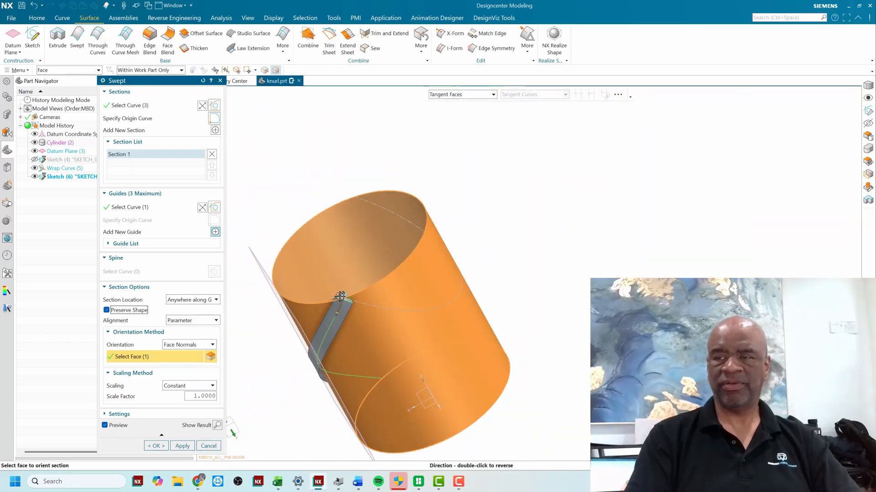
pyautogui.click(156, 447)
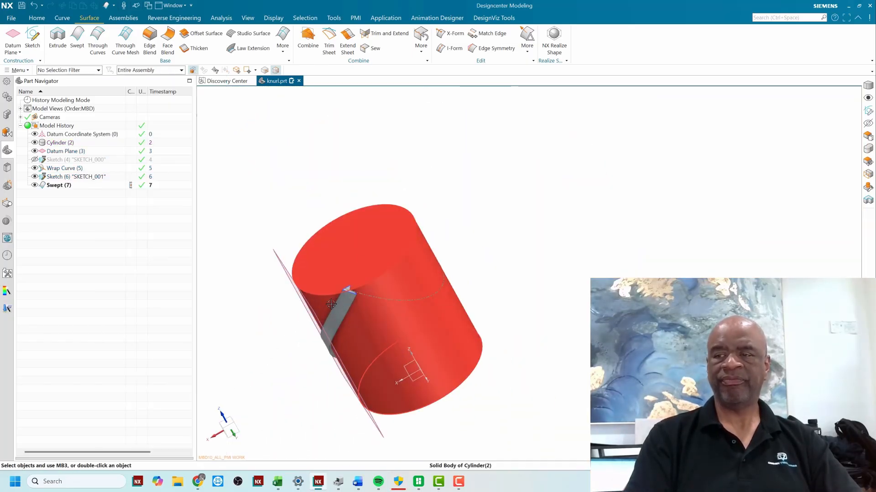
# Mirror the swept body across the datum coordinate system's XZ plane with Mirror Geometry.
pyautogui.scroll(5, 348, 297)
pyautogui.scroll(-4, 348, 298)
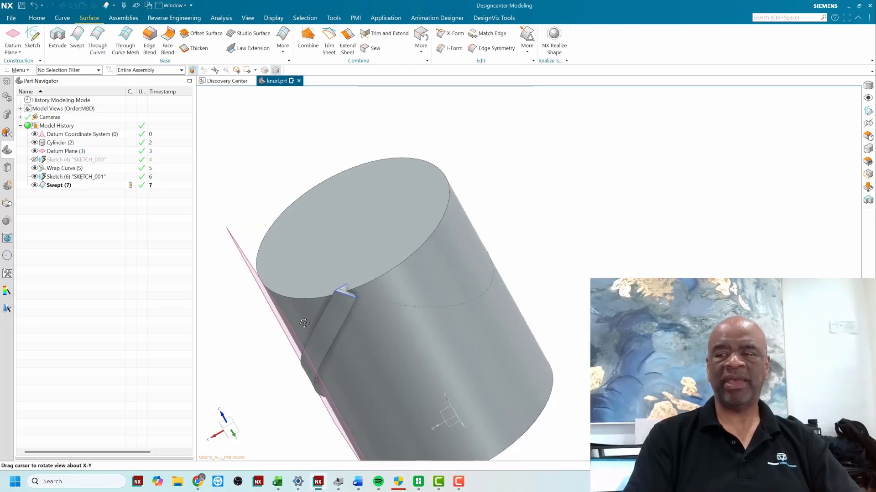
pyautogui.moveTo(347, 298); pyautogui.dragTo(297, 274, button='middle')
pyautogui.scroll(-3, 274, 256)
pyautogui.moveTo(264, 250); pyautogui.dragTo(281, 254, button='middle')
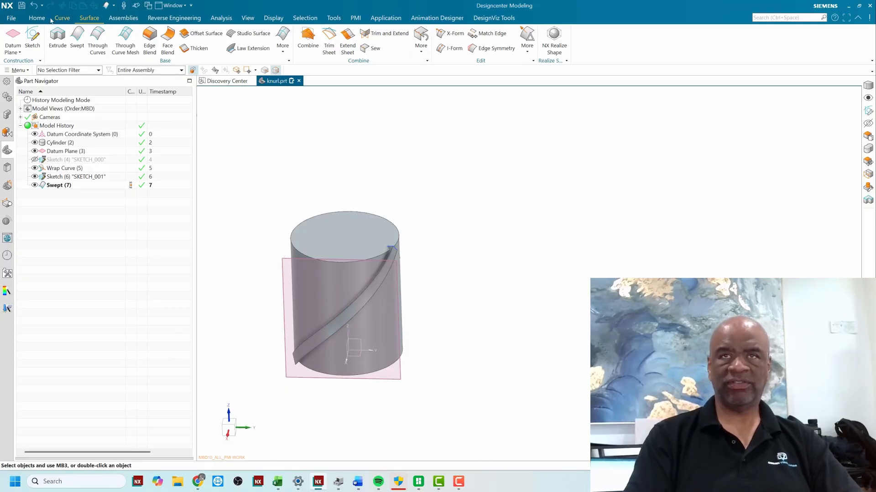
pyautogui.click(37, 18)
pyautogui.click(297, 44)
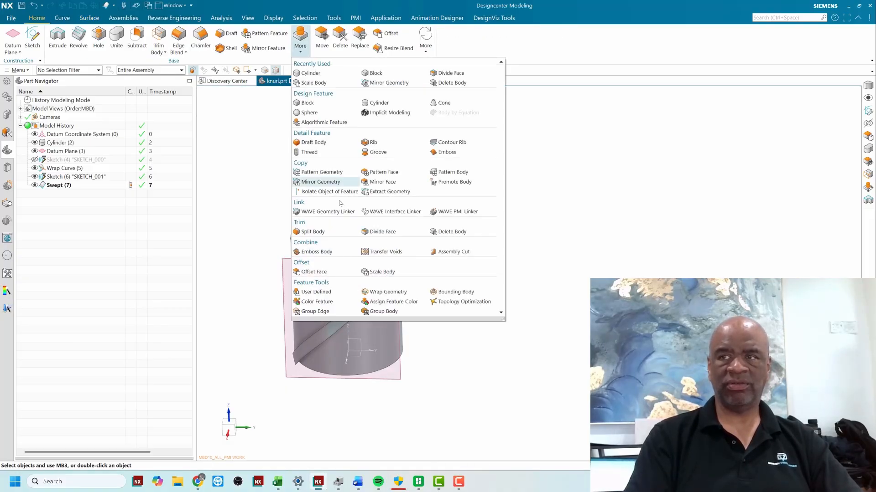
pyautogui.click(327, 182)
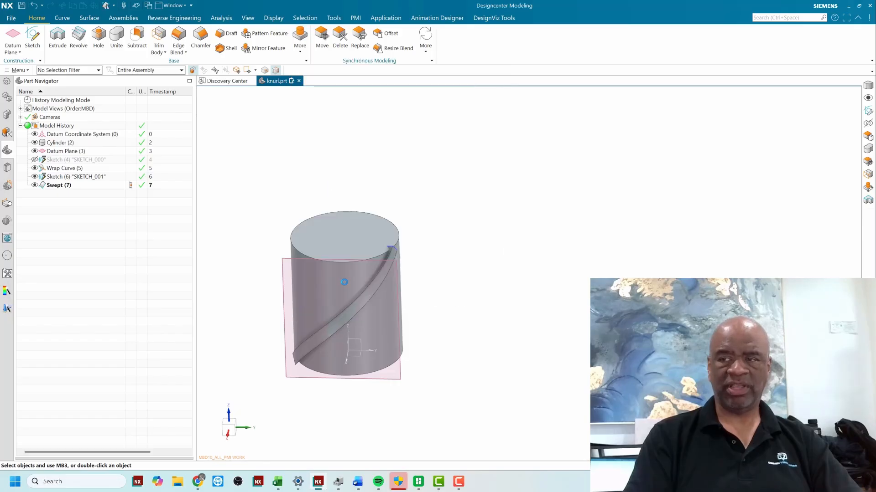
pyautogui.click(347, 302)
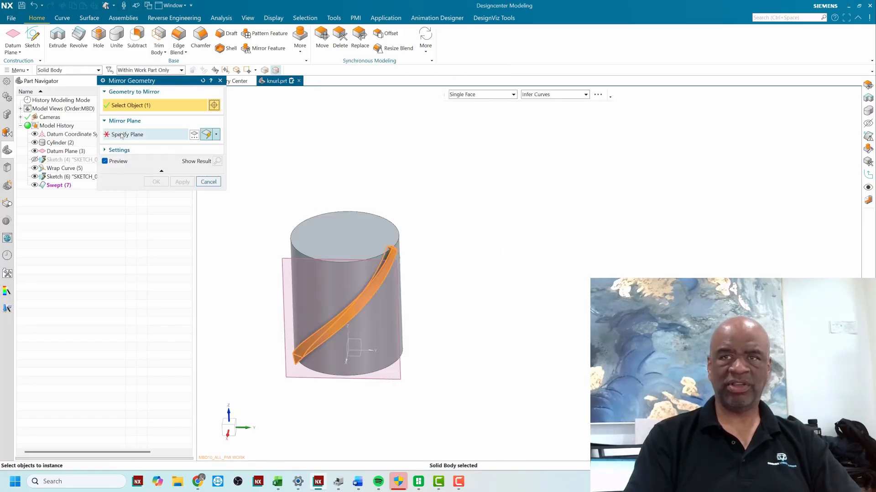
pyautogui.click(135, 136)
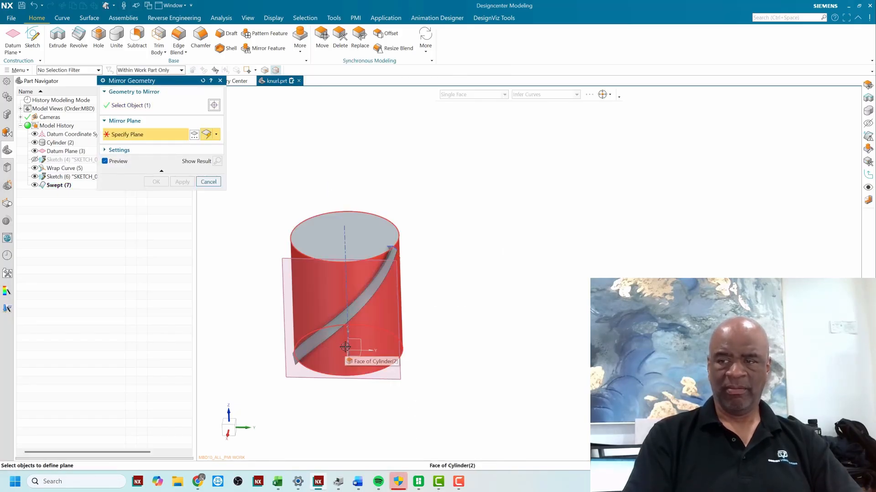
pyautogui.click(362, 347)
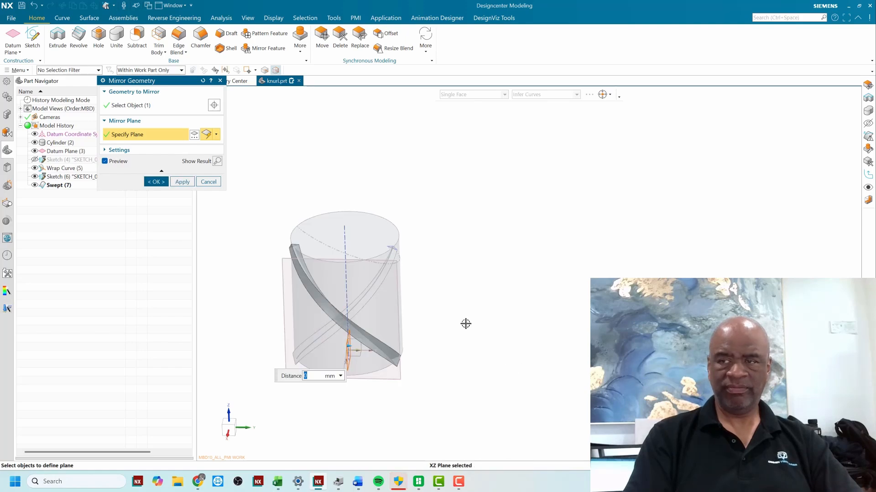
pyautogui.click(155, 182)
# Set up a circular Pattern Geometry of the swept and mirrored bodies about the datum coordinate system's Z axis.
pyautogui.moveTo(444, 256); pyautogui.dragTo(461, 263, button='middle')
pyautogui.scroll(2, 461, 262)
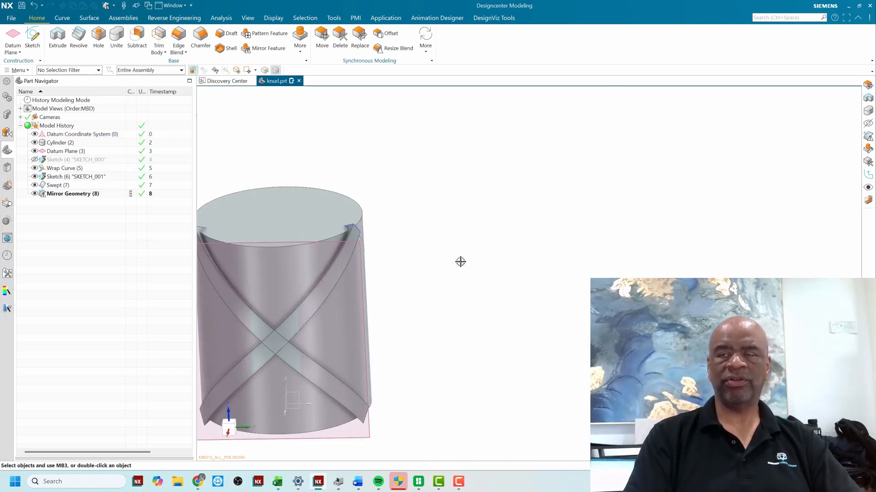
pyautogui.scroll(-1, 461, 263)
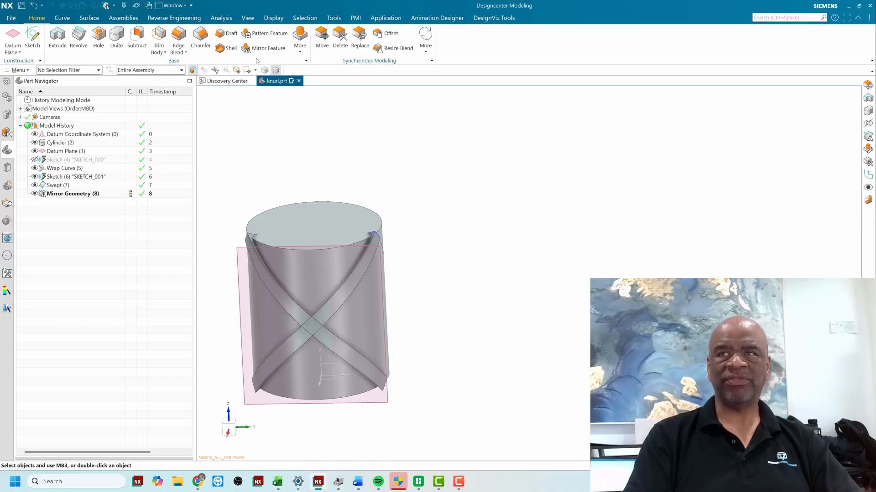
pyautogui.click(300, 44)
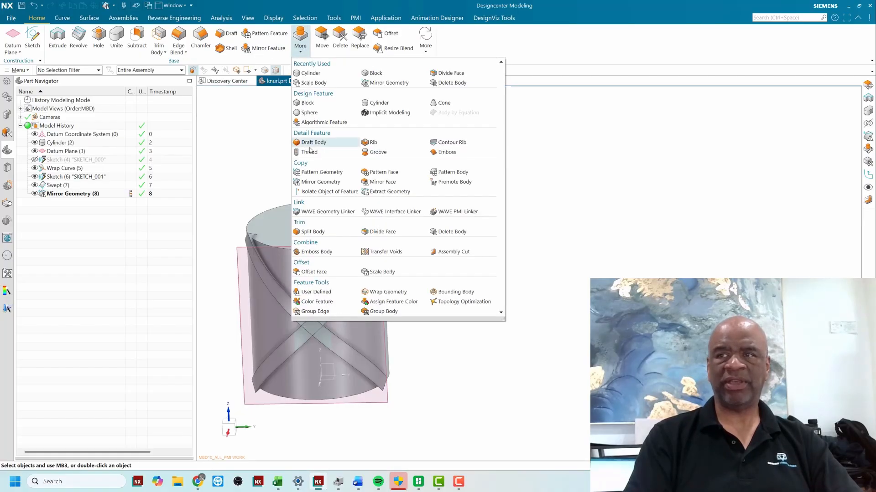
pyautogui.click(321, 173)
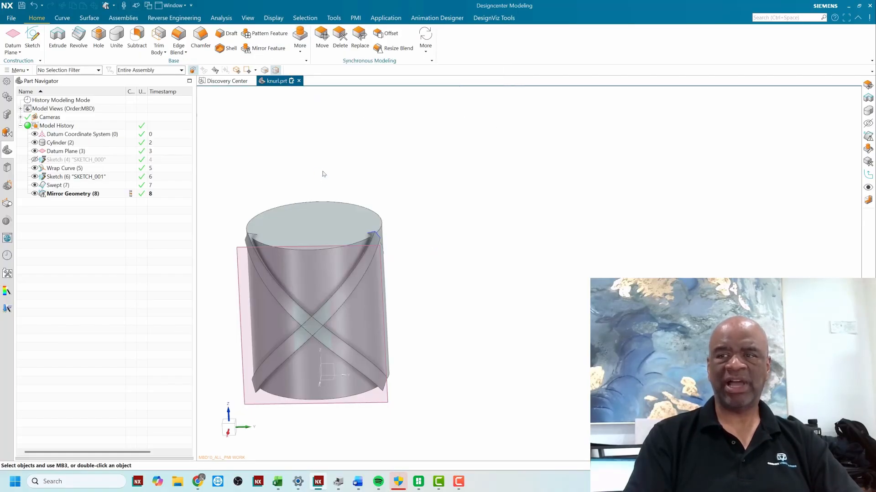
pyautogui.click(266, 274)
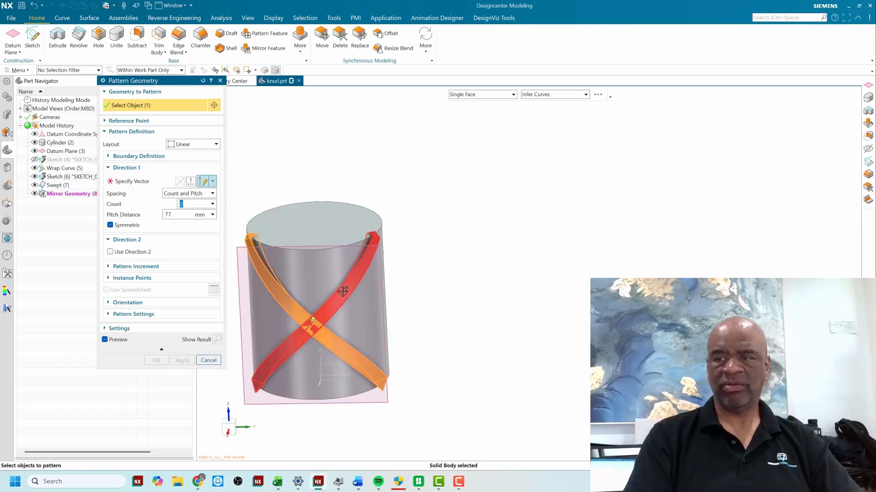
pyautogui.click(345, 274)
pyautogui.click(187, 144)
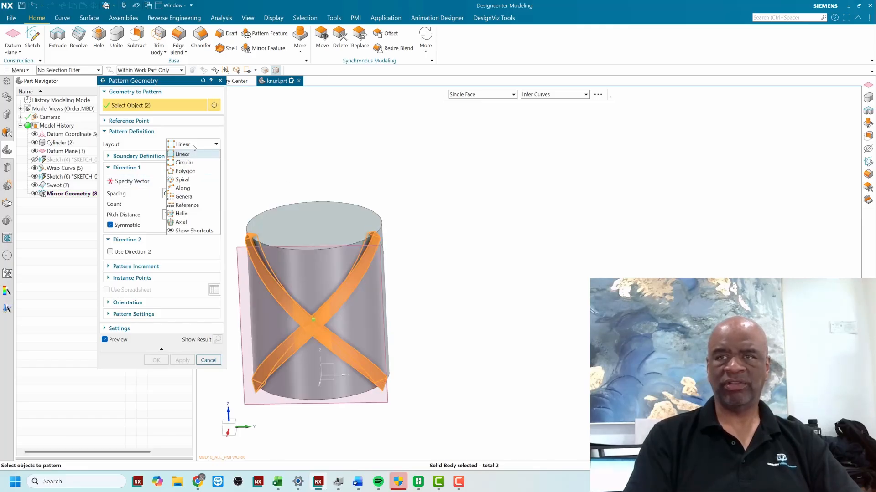
pyautogui.click(183, 163)
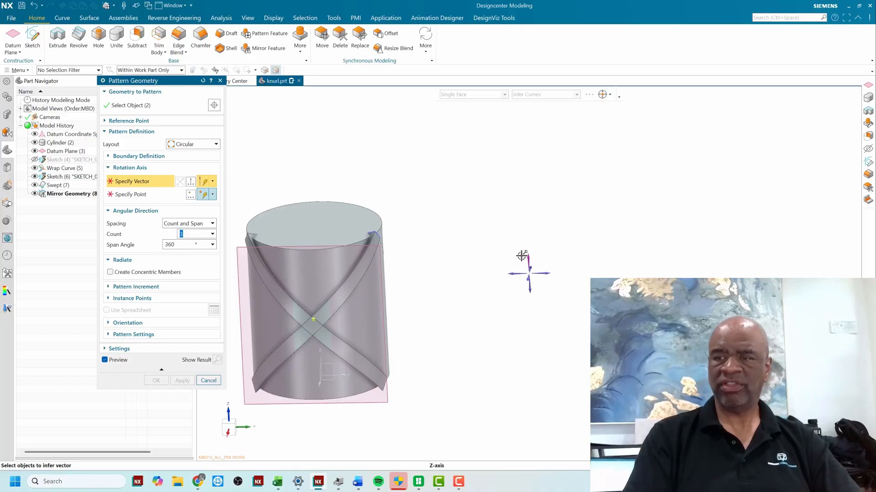
pyautogui.moveTo(432, 230); pyautogui.dragTo(418, 236, button='middle')
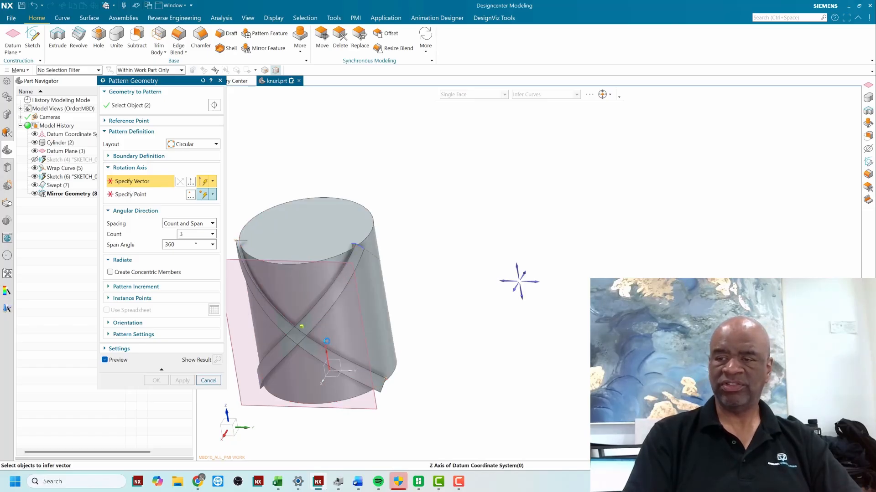
pyautogui.click(327, 341)
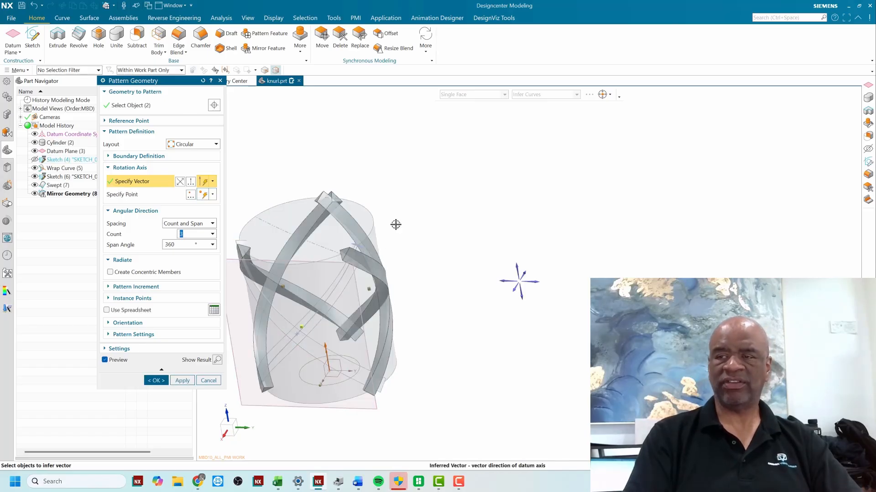
# Keep Count and Span spacing for the circular pattern and try a count of 30.
pyautogui.click(196, 224)
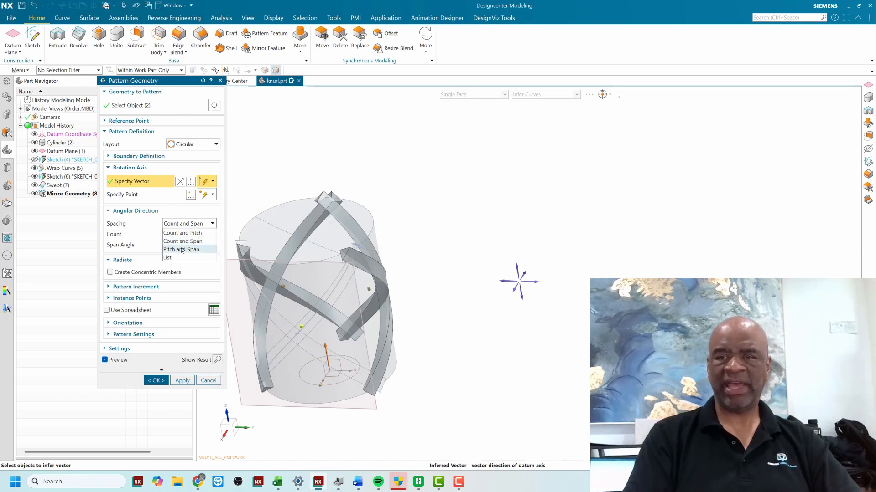
pyautogui.click(188, 224)
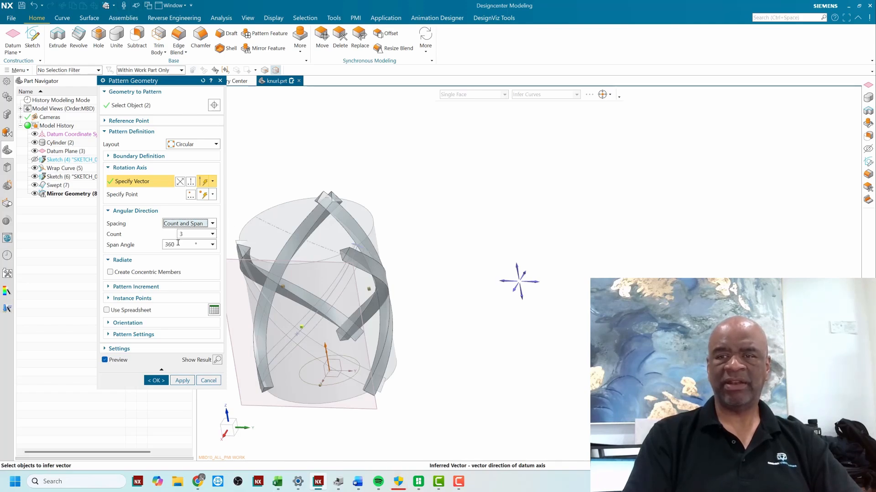
pyautogui.doubleClick(187, 234)
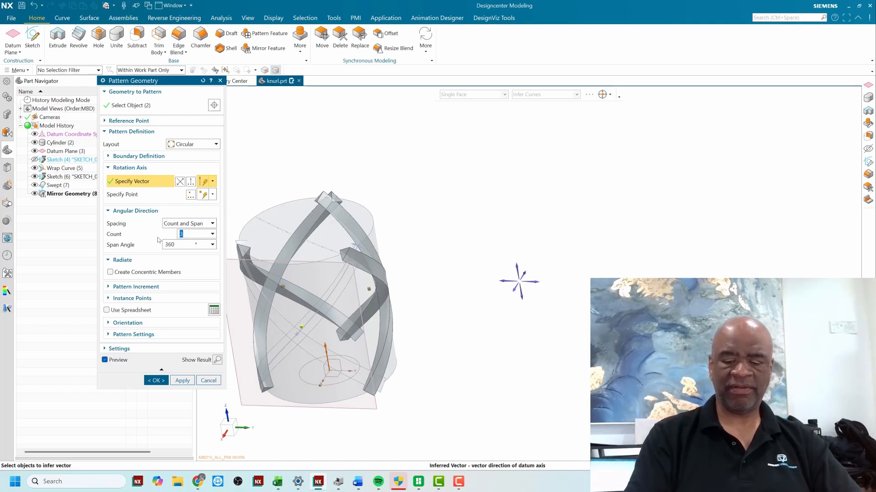
pyautogui.write('30')
pyautogui.press('Return')
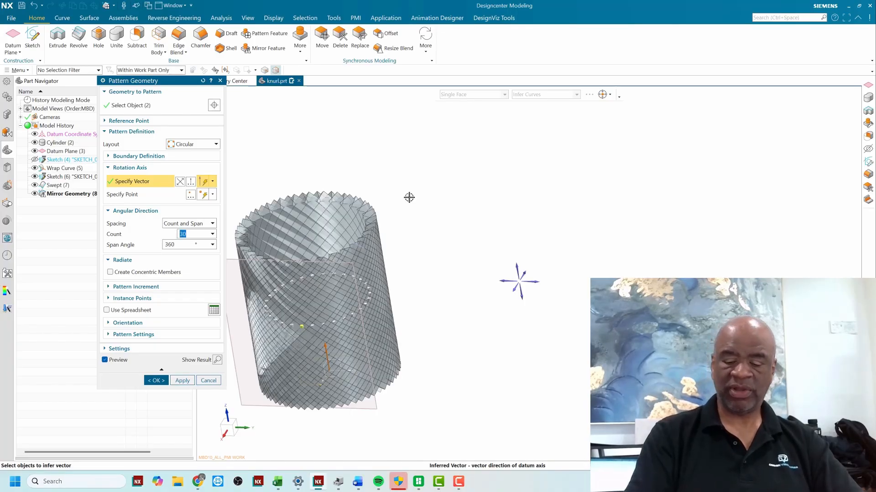
# Set the circular pattern's count to 20, inspect the preview from several angles, and create the pattern.
pyautogui.write('20')
pyautogui.press('Return')
pyautogui.scroll(-3, 409, 200)
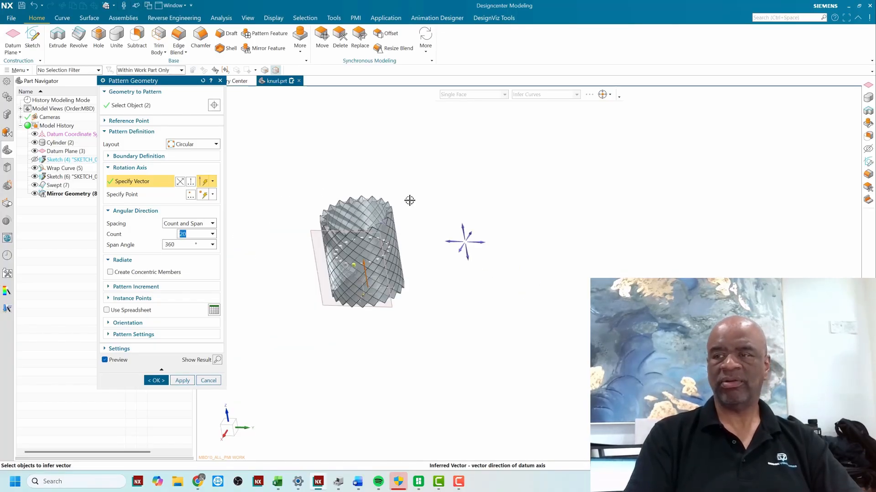
pyautogui.moveTo(439, 171)
pyautogui.mouseDown(button='middle')
pyautogui.moveTo(444, 162)
pyautogui.moveTo(431, 224)
pyautogui.moveTo(433, 184)
pyautogui.mouseUp(button='middle')
pyautogui.scroll(2, 369, 194)
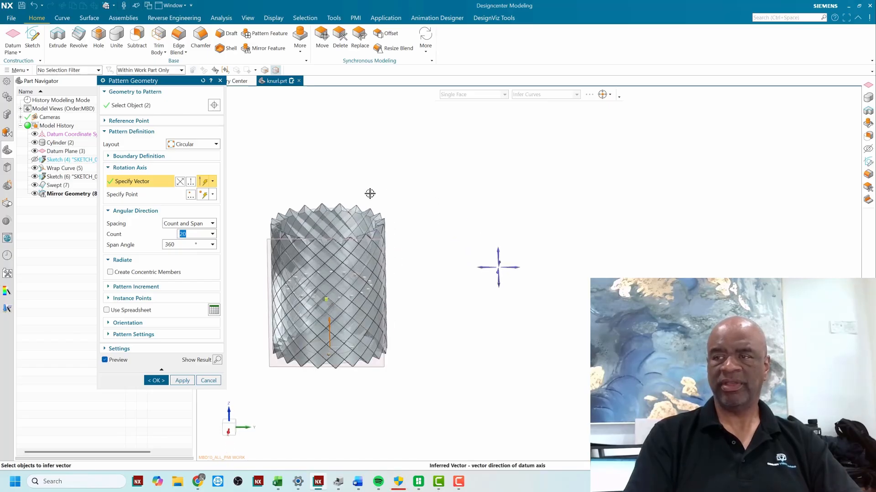
pyautogui.moveTo(318, 193)
pyautogui.mouseDown(button='middle')
pyautogui.moveTo(377, 168)
pyautogui.moveTo(319, 187)
pyautogui.mouseUp(button='middle')
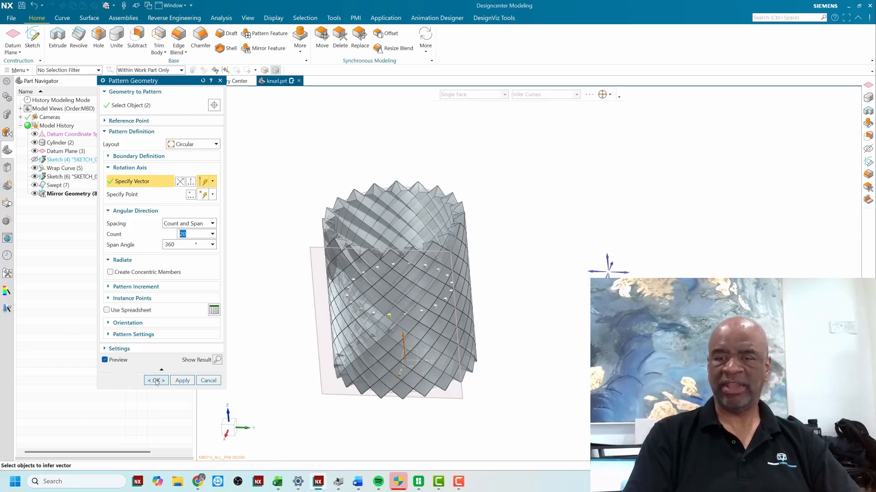
pyautogui.click(156, 381)
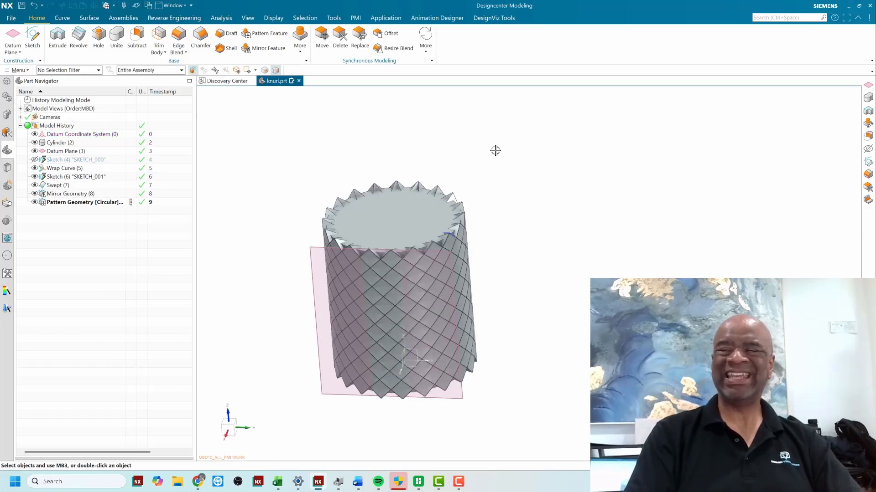
# Hide everything except the solid cylinder, including the patterned cutting bodies, curves, sketches and datums.
pyautogui.moveTo(493, 158)
pyautogui.mouseDown(button='middle')
pyautogui.moveTo(479, 110)
pyautogui.moveTo(483, 156)
pyautogui.mouseUp(button='middle')
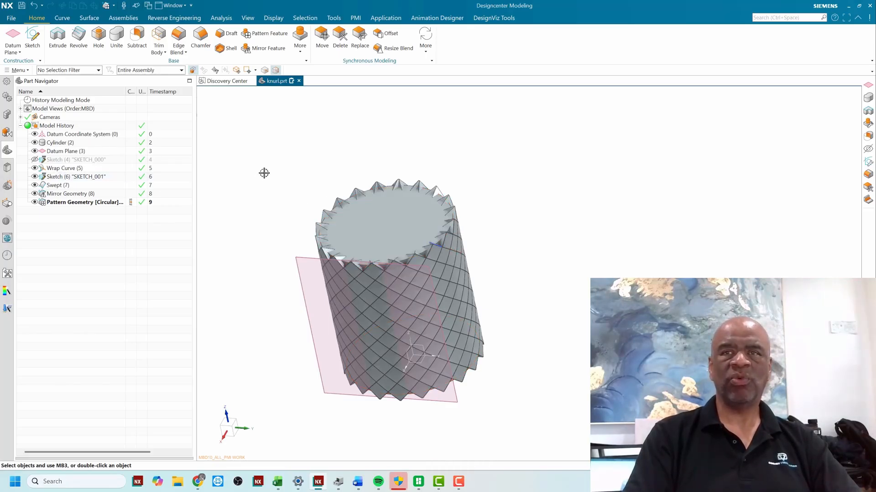
pyautogui.scroll(4, 447, 191)
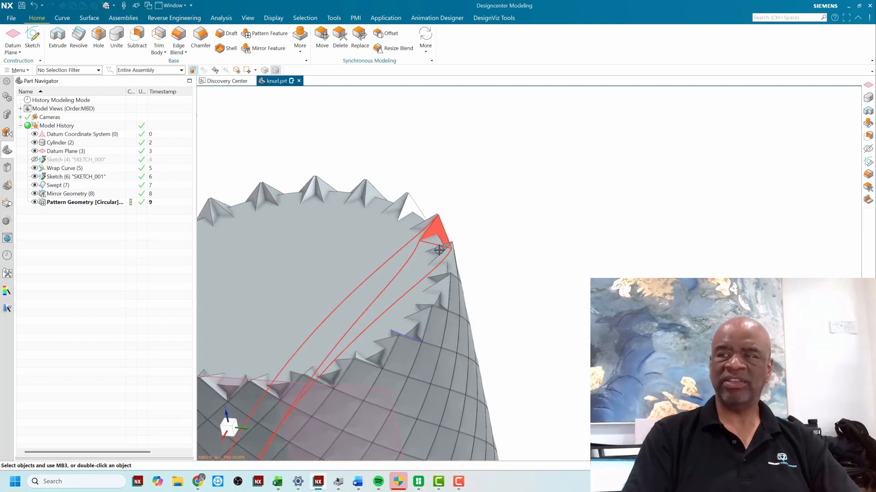
pyautogui.scroll(-4, 466, 189)
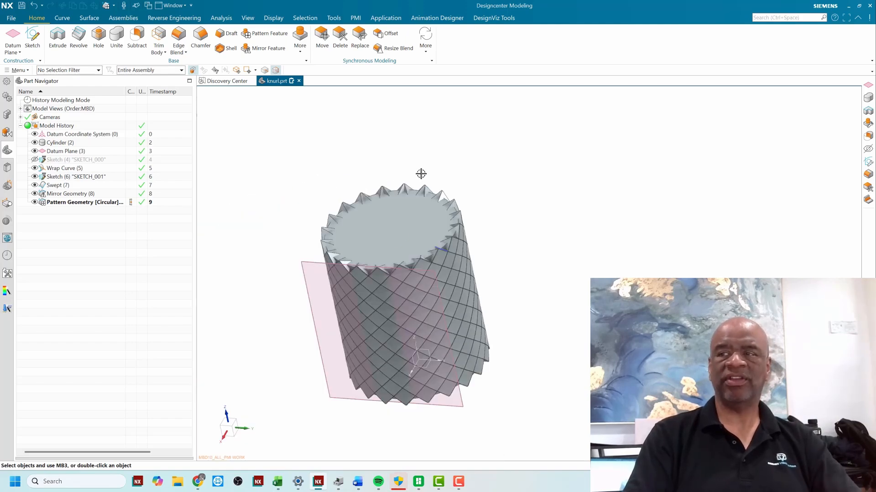
pyautogui.moveTo(407, 160); pyautogui.dragTo(418, 152, button='middle')
pyautogui.scroll(-2, 378, 147)
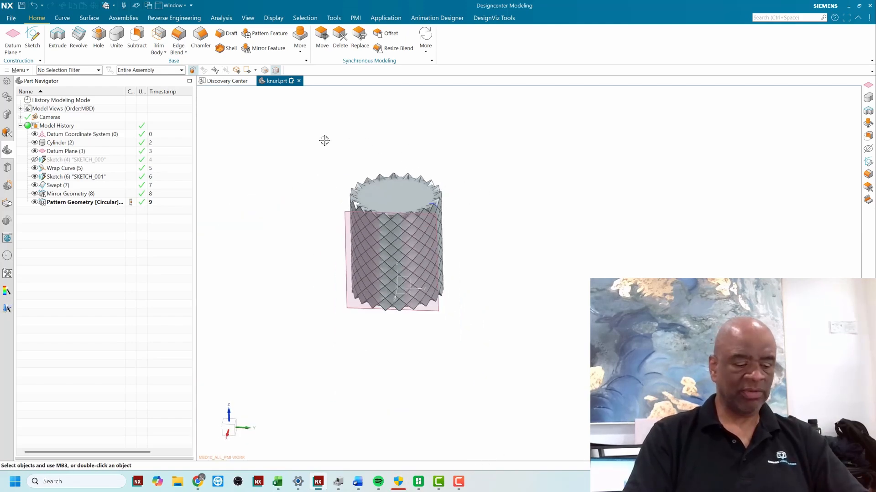
pyautogui.hotkey('ctrl', 'b')
pyautogui.moveTo(322, 136); pyautogui.dragTo(487, 353)
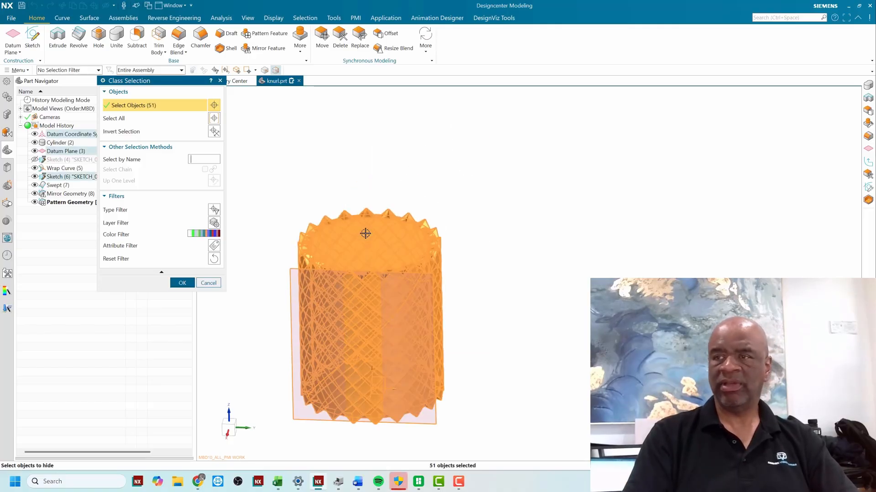
pyautogui.keyDown('shift'); pyautogui.click(365, 233); pyautogui.keyUp('shift')
pyautogui.click(182, 283)
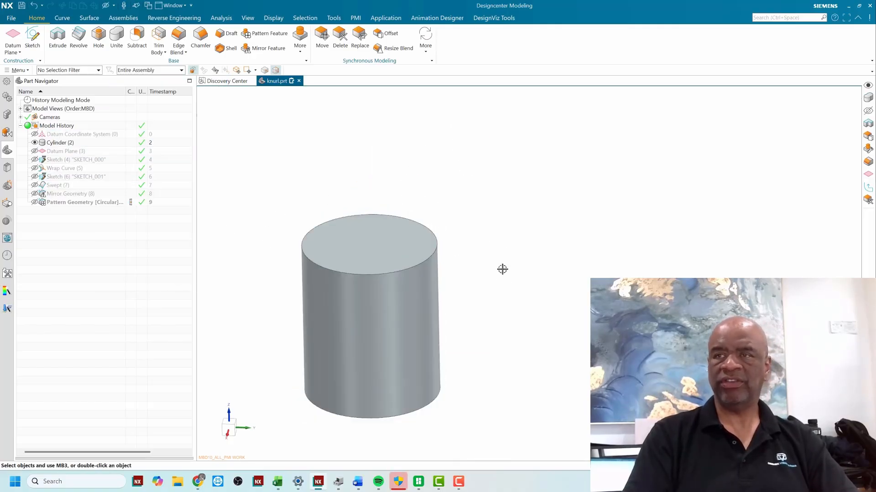
# Offset both flat end faces of the cylinder by -5 mm with Offset Region.
pyautogui.click(391, 34)
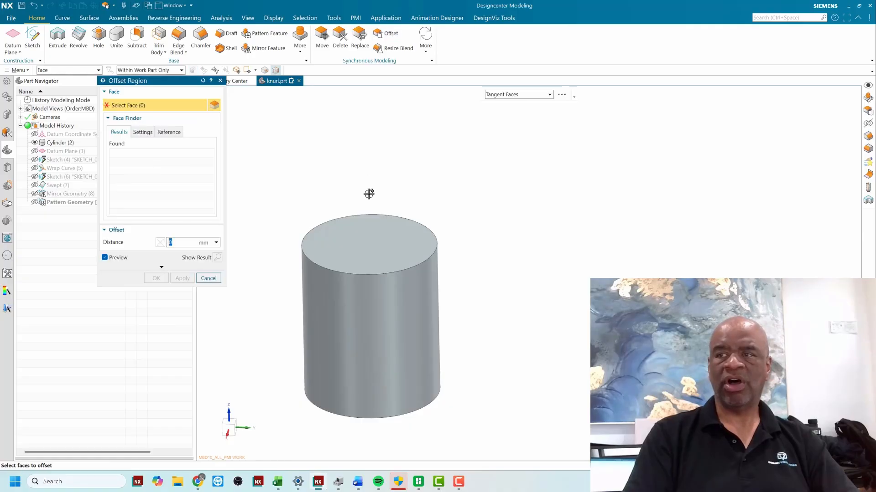
pyautogui.click(367, 242)
pyautogui.moveTo(437, 181); pyautogui.dragTo(439, 109, button='middle')
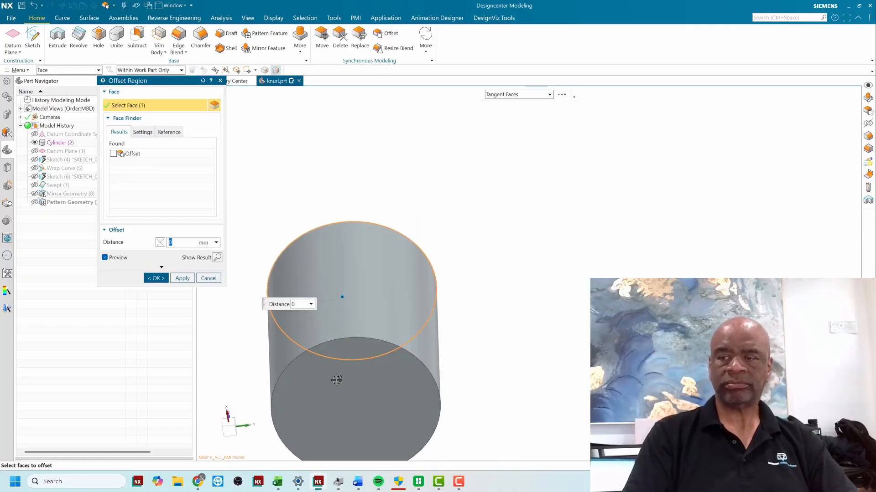
pyautogui.click(336, 380)
pyautogui.write('-')
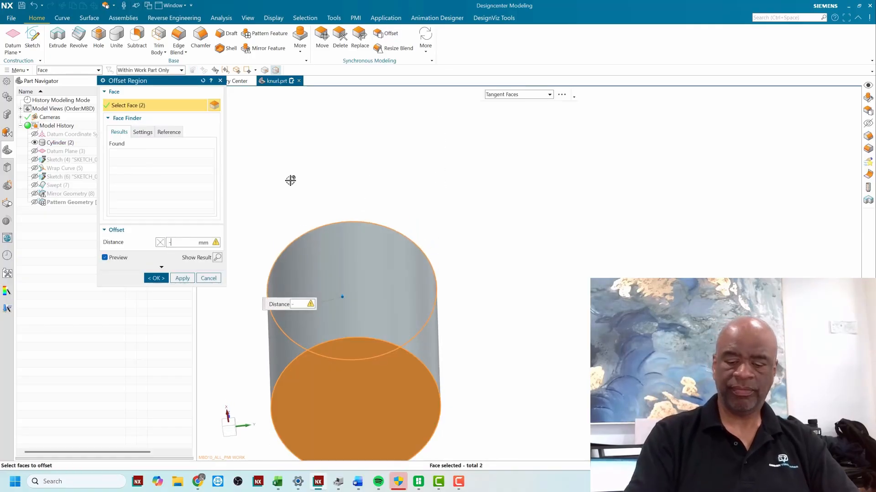
pyautogui.write('10')
pyautogui.press('Return')
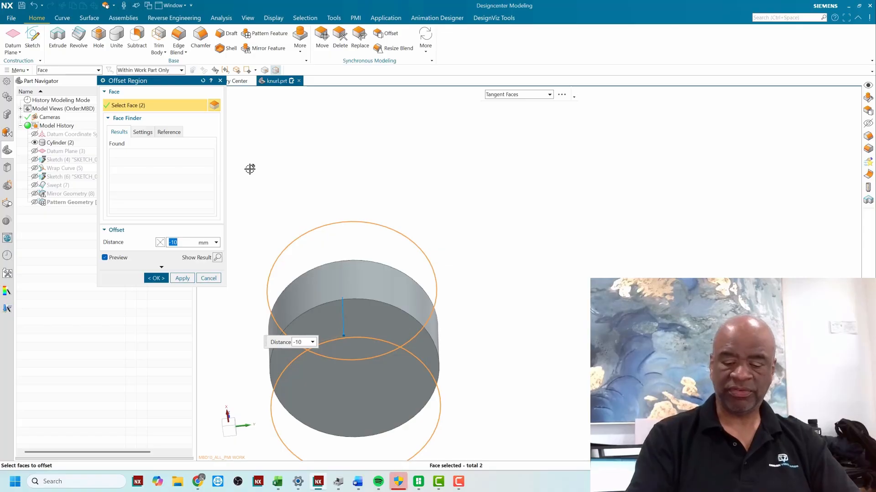
pyautogui.press('Return')
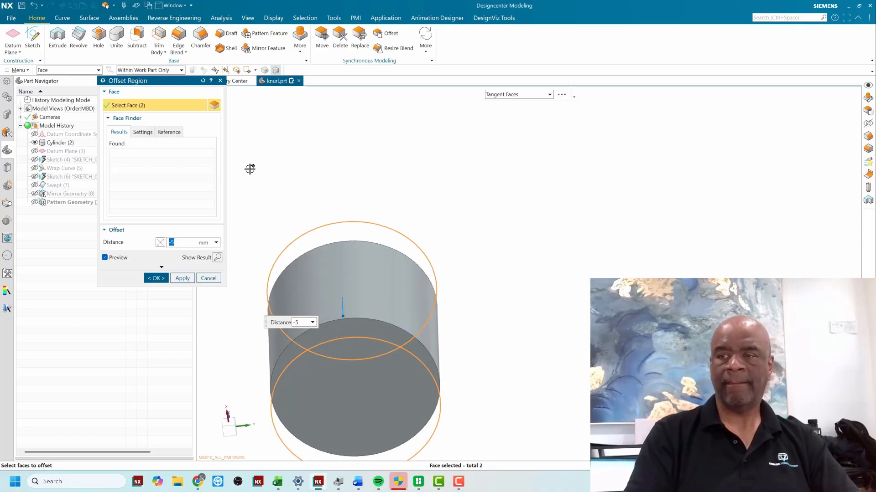
pyautogui.click(158, 279)
# Chamfer the cylinder's top and bottom circular edges symmetrically with a 1 mm distance.
pyautogui.moveTo(354, 191); pyautogui.dragTo(438, 93, button='middle')
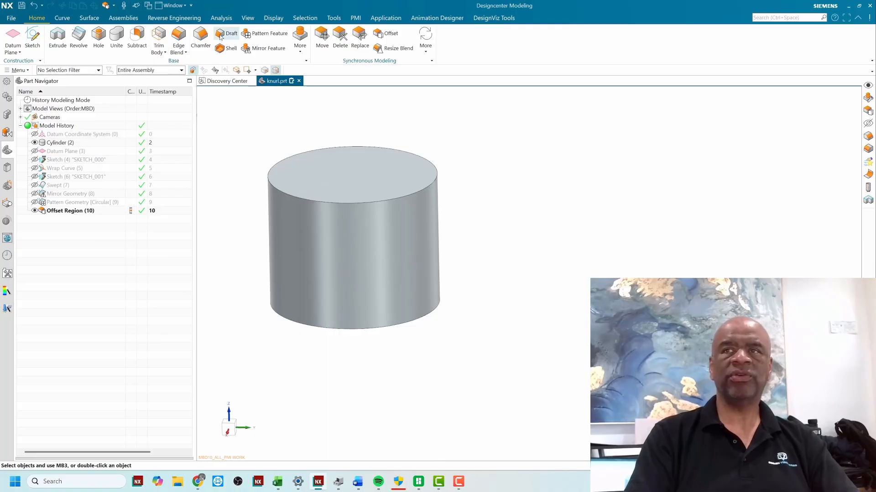
pyautogui.click(201, 36)
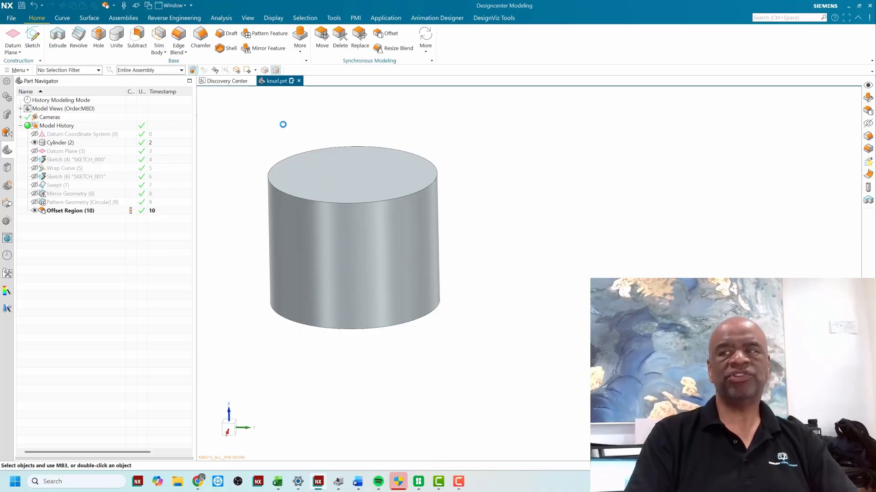
pyautogui.click(439, 209)
pyautogui.click(438, 307)
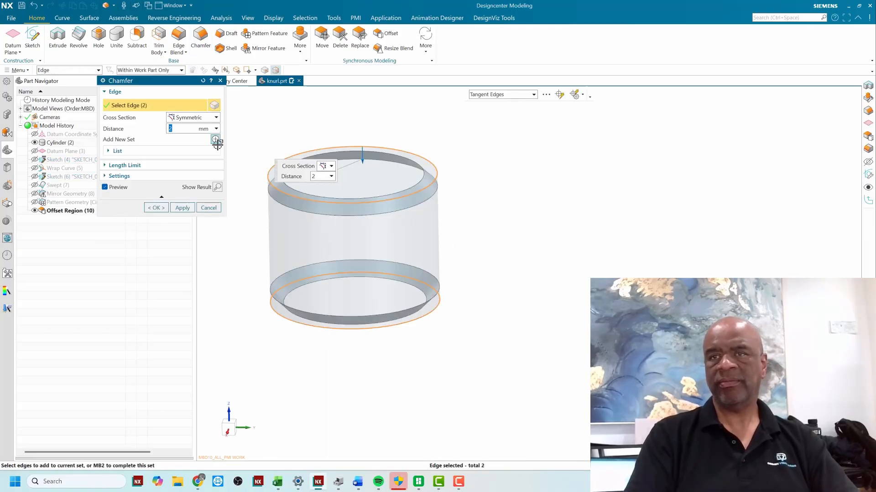
pyautogui.write('1')
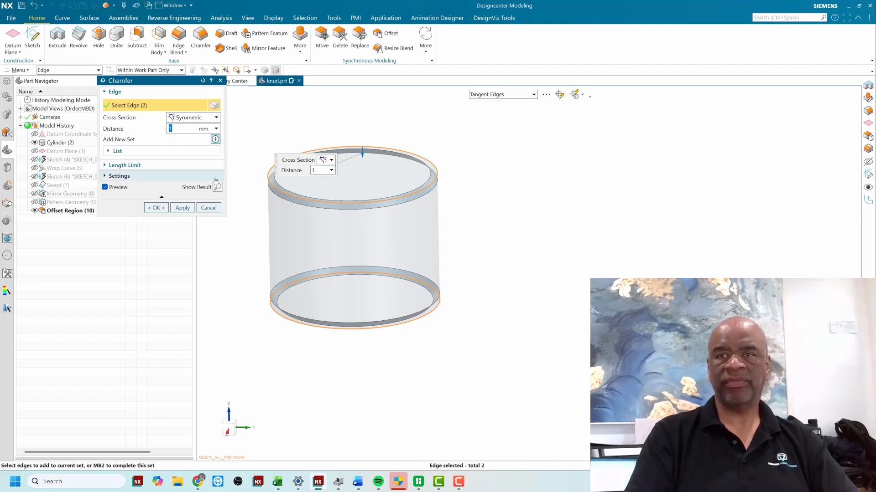
pyautogui.middleClick(144, 133)
# Start an Extrude with a new sketch on the cylinder's top face and draw a circle about 14.3 mm in diameter centred on the origin.
pyautogui.click(58, 38)
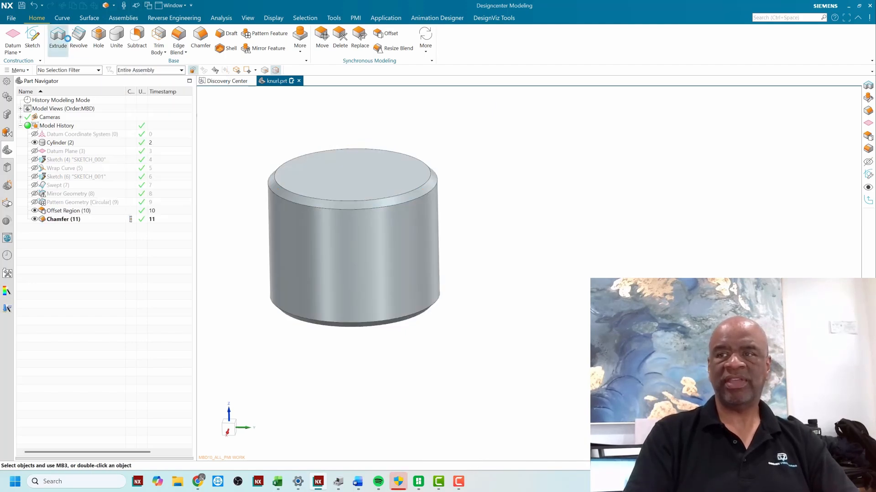
pyautogui.click(290, 175)
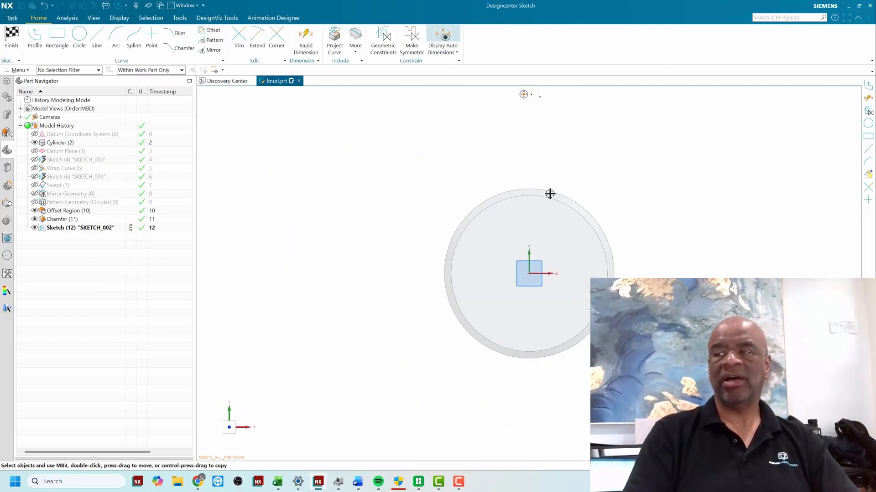
pyautogui.click(78, 39)
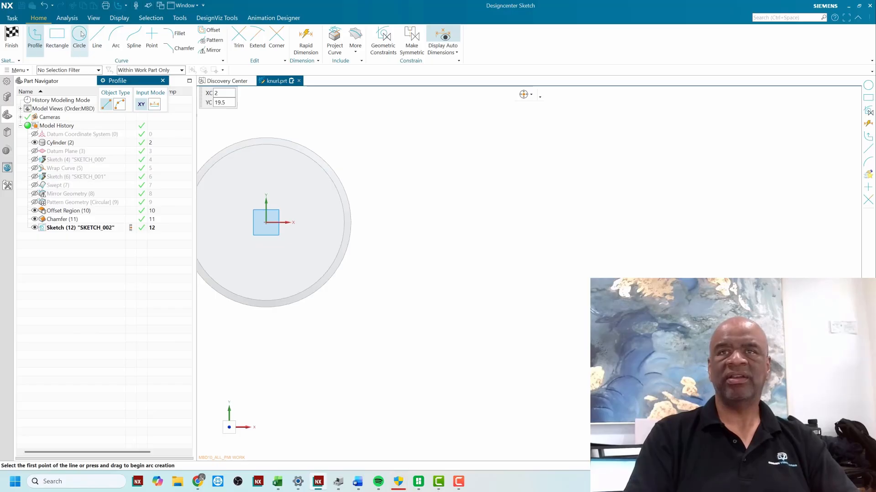
pyautogui.click(267, 222)
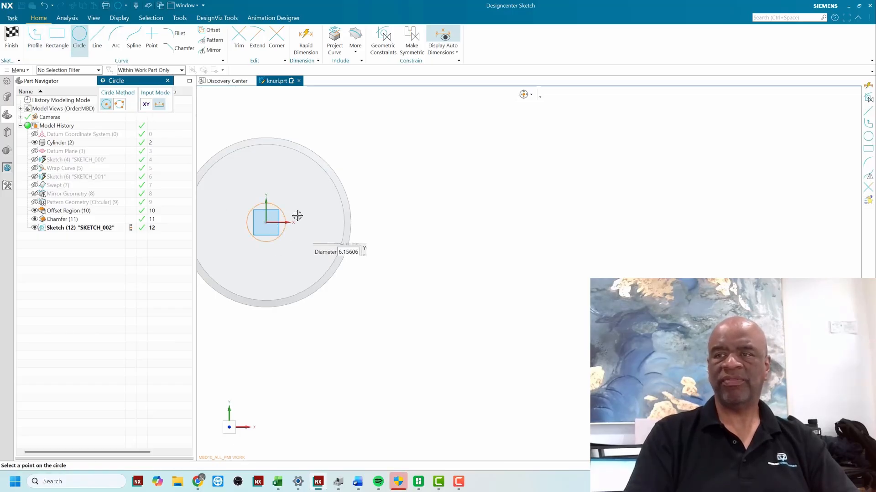
pyautogui.click(311, 206)
# Dimension the circle's diameter to 15 mm and finish the sketch.
pyautogui.press('d')
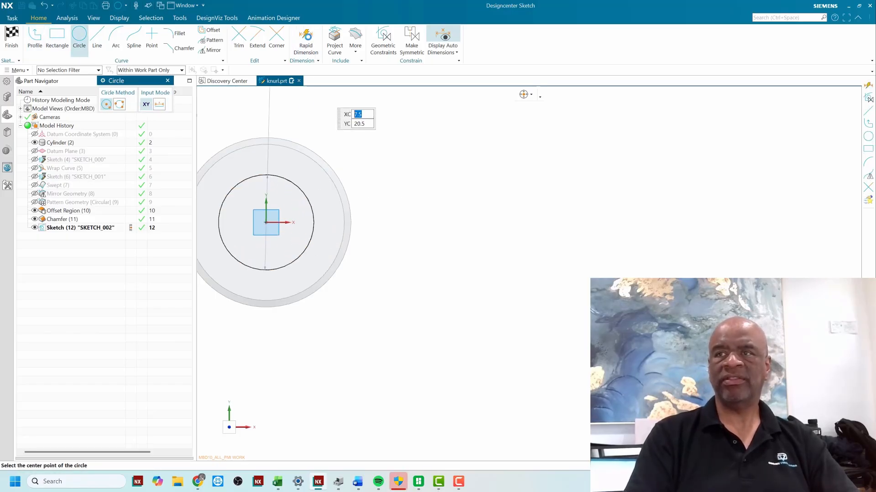
pyautogui.click(286, 171)
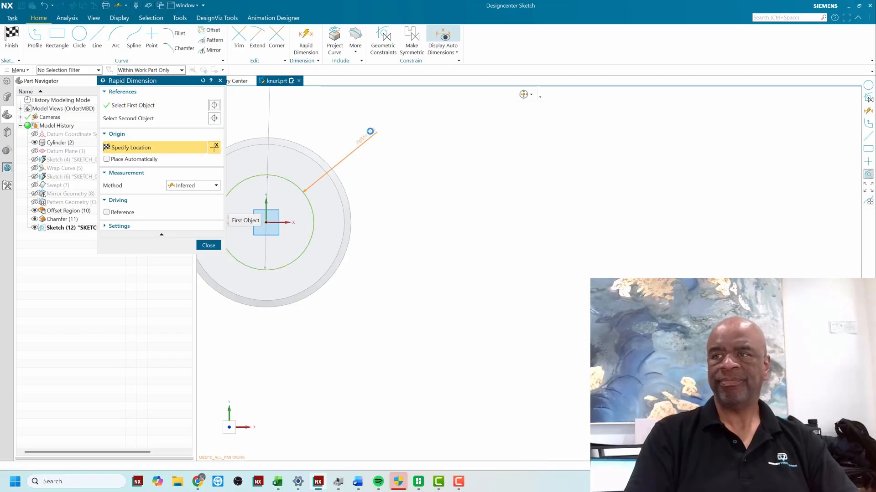
pyautogui.click(370, 131)
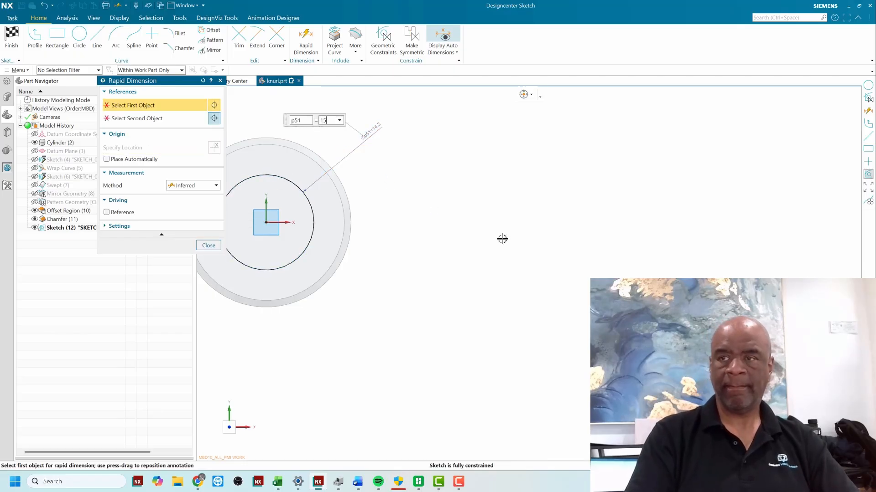
pyautogui.press('Return')
pyautogui.click(206, 246)
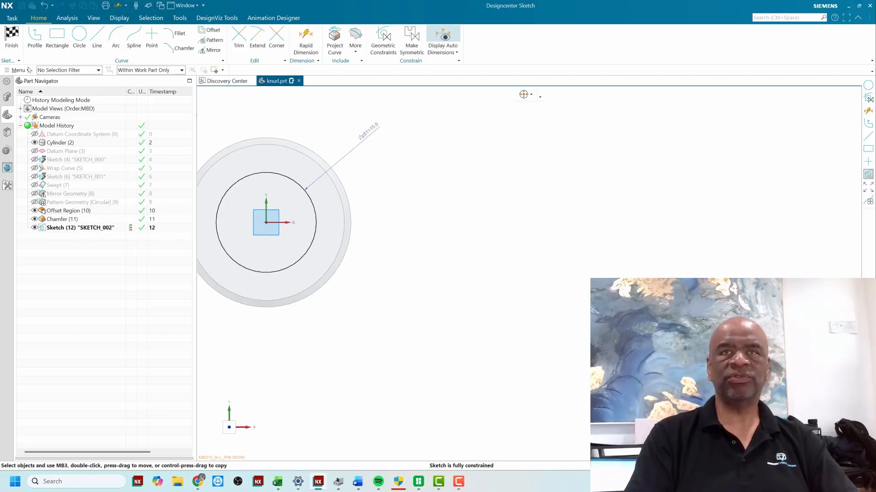
pyautogui.click(11, 36)
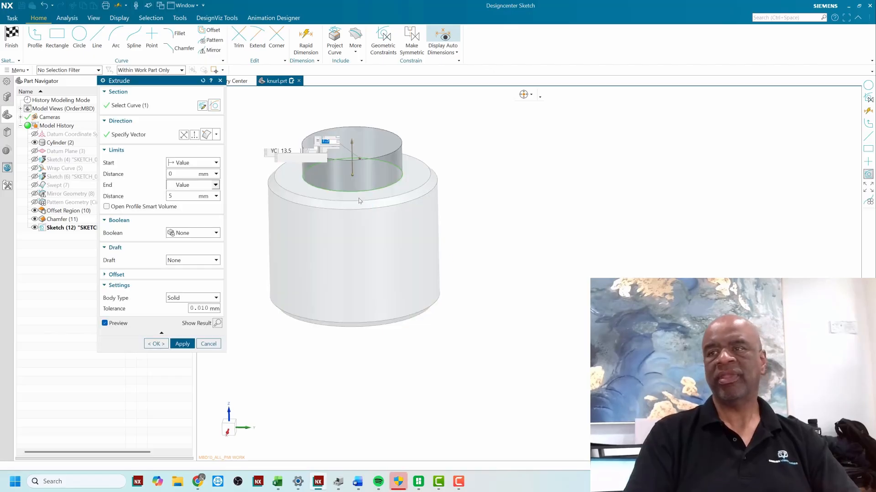
# Extrude the circle from -35 mm to 5 mm and subtract it from the cylinder as a through bore.
pyautogui.moveTo(350, 173); pyautogui.dragTo(348, 394)
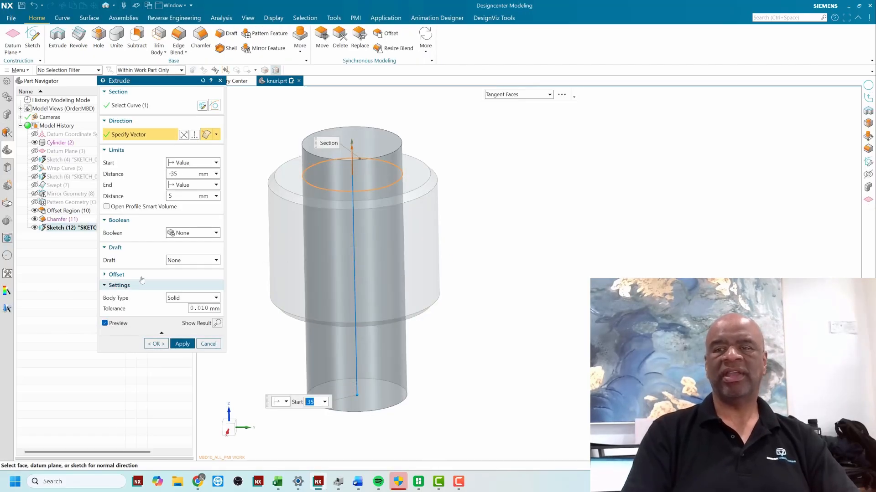
pyautogui.click(193, 234)
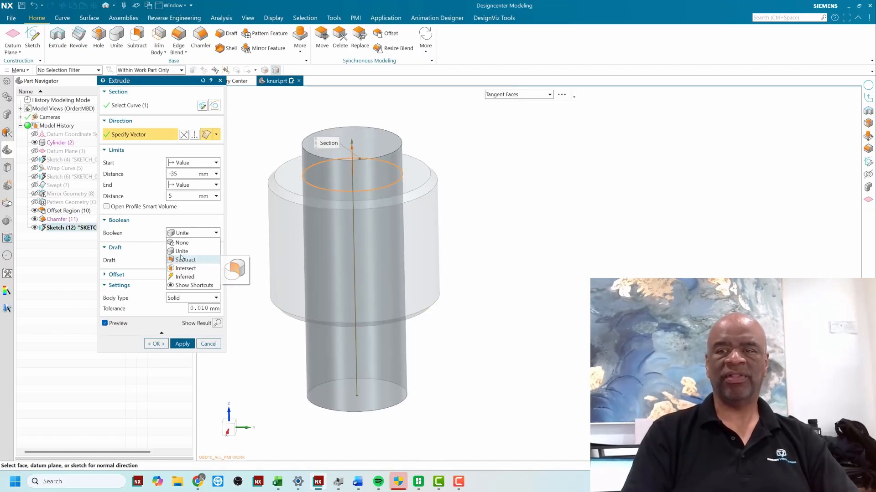
pyautogui.click(183, 261)
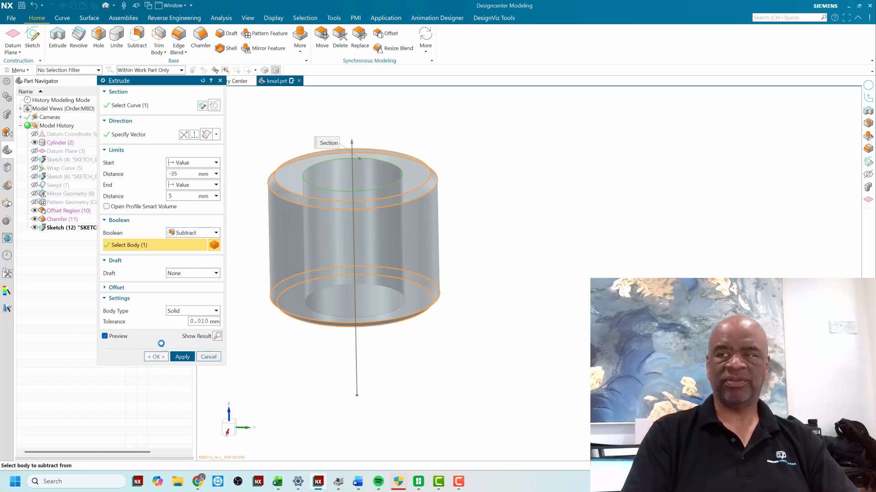
pyautogui.click(155, 357)
# Show all the hidden cutting bodies, sketches, curves and datums again.
pyautogui.hotkey('ctrl', 'shift', 'k')
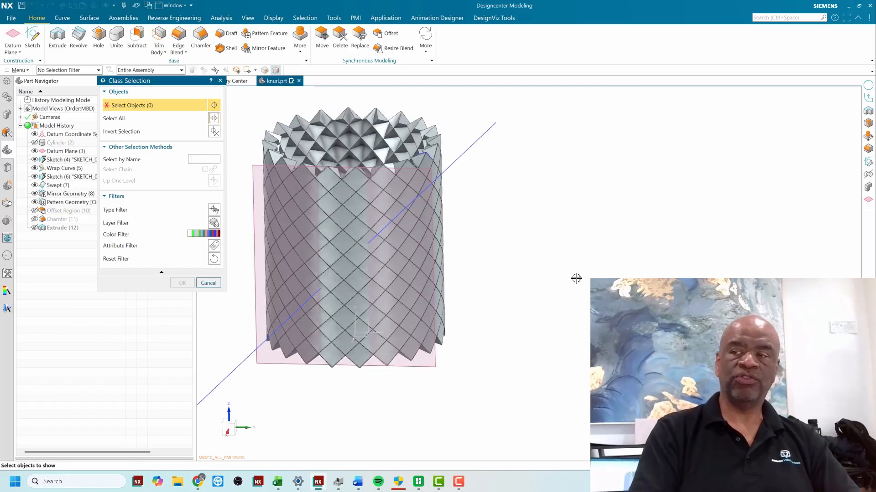
pyautogui.scroll(-3, 546, 277)
pyautogui.moveTo(374, 167); pyautogui.dragTo(525, 354)
pyautogui.click(182, 282)
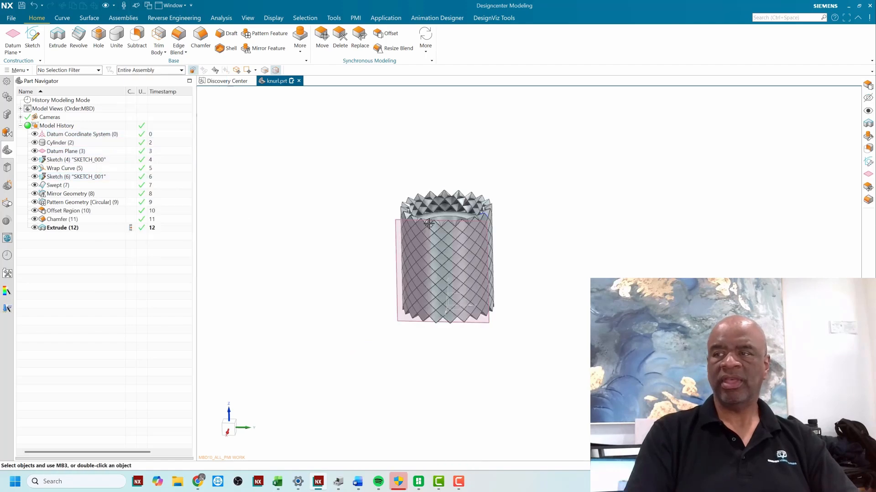
# Subtract all the swept, mirrored and patterned cutting bodies from the bored cylinder, without keeping the target or tools.
pyautogui.scroll(2, 544, 273)
pyautogui.keyDown('shift'); pyautogui.moveTo(544, 273); pyautogui.dragTo(313, 156, button='middle'); pyautogui.keyUp('shift')
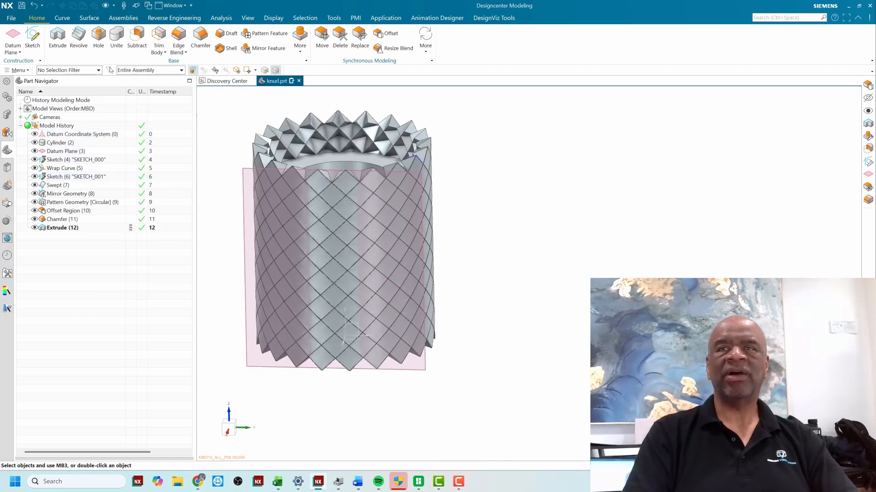
pyautogui.click(136, 36)
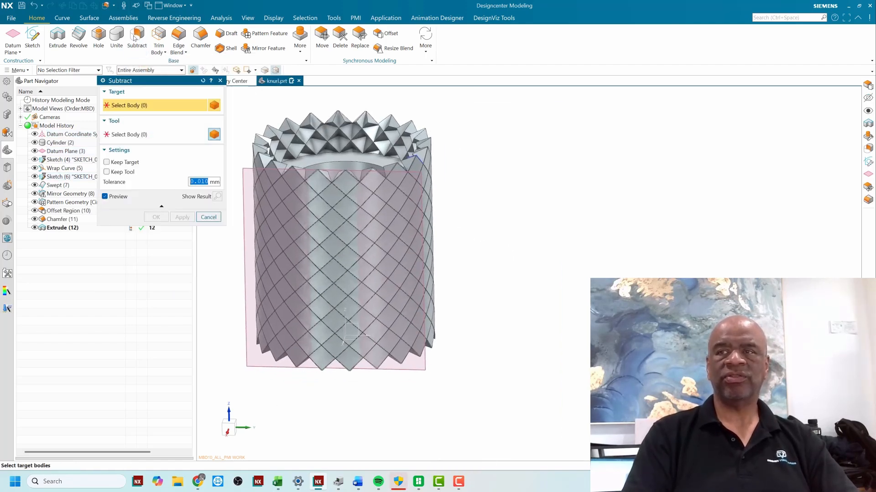
pyautogui.click(385, 157)
pyautogui.scroll(-2, 561, 202)
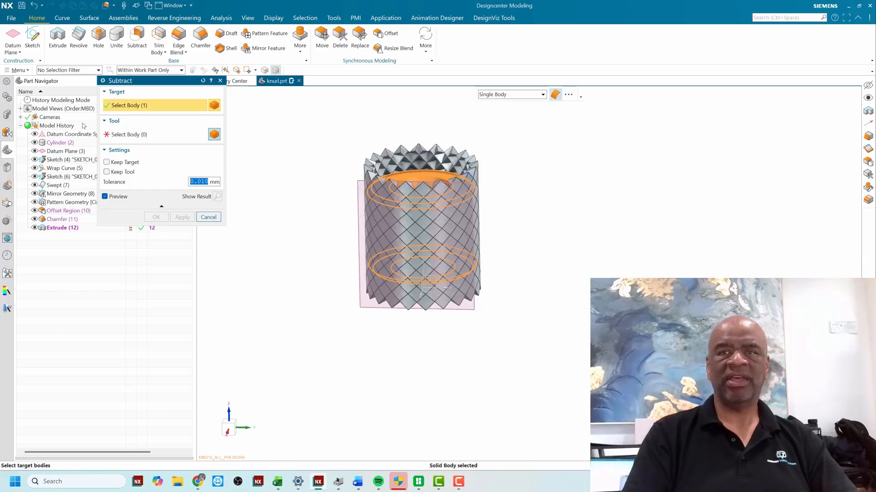
pyautogui.click(123, 136)
pyautogui.moveTo(324, 126); pyautogui.dragTo(517, 341)
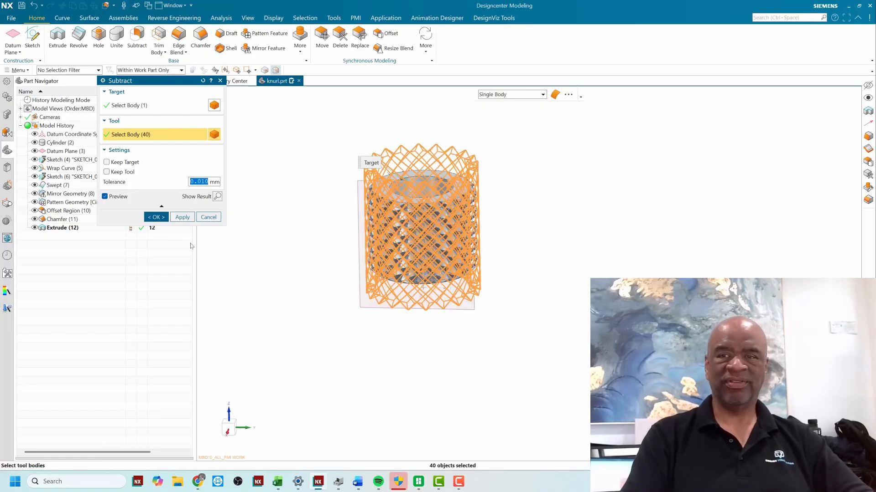
pyautogui.click(157, 218)
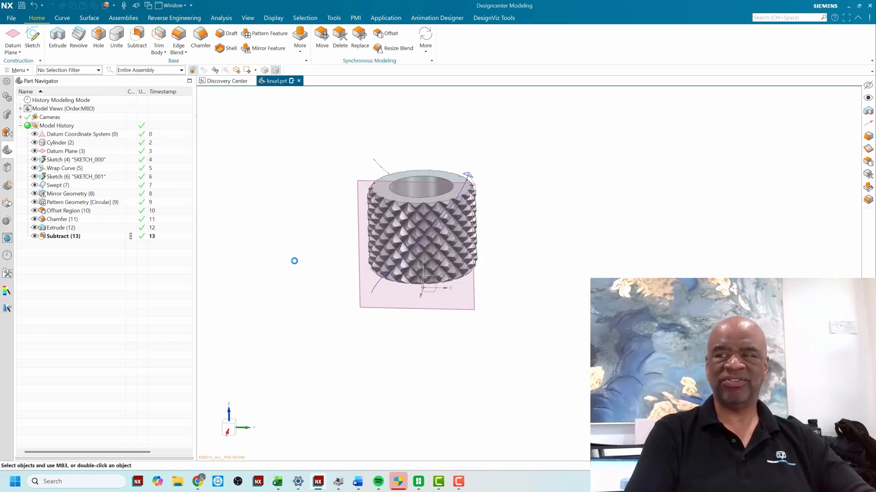
pyautogui.scroll(2, 514, 190)
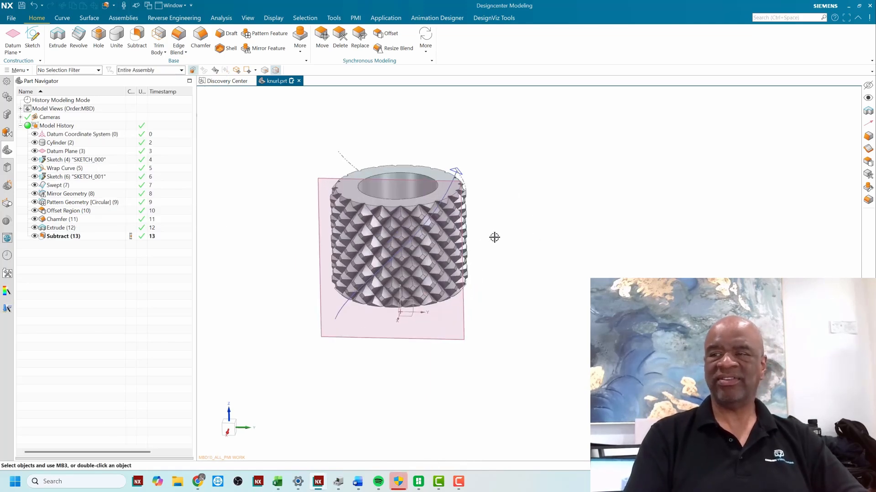
# Examine the diamond knurl on the bored cylinder up close and from several sides.
pyautogui.scroll(1, 495, 237)
pyautogui.moveTo(486, 244); pyautogui.dragTo(472, 262, button='middle')
pyautogui.moveTo(412, 211); pyautogui.dragTo(528, 280, button='middle')
pyautogui.scroll(5, 413, 214)
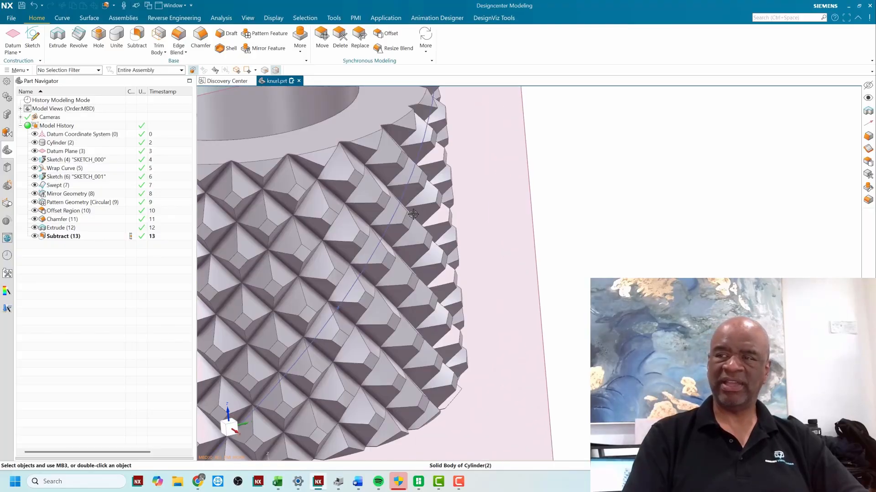
pyautogui.scroll(-5, 413, 214)
pyautogui.moveTo(482, 266); pyautogui.dragTo(507, 248, button='middle')
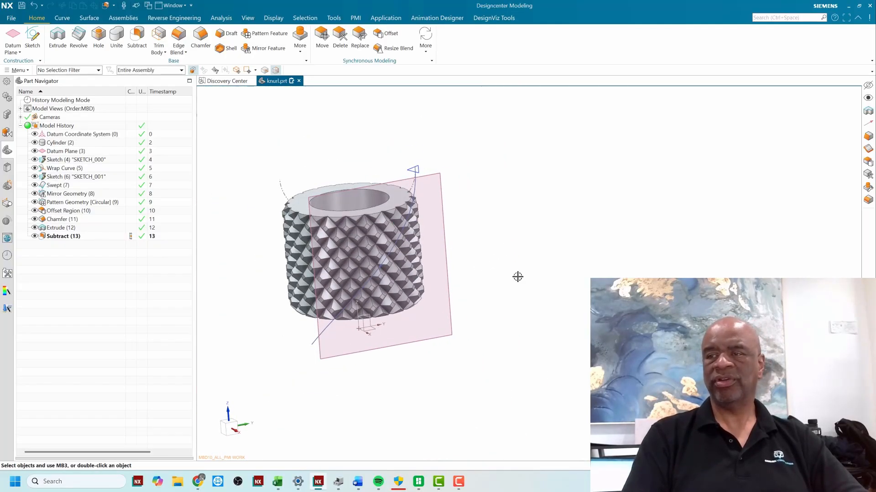
pyautogui.moveTo(517, 277); pyautogui.dragTo(506, 254, button='middle')
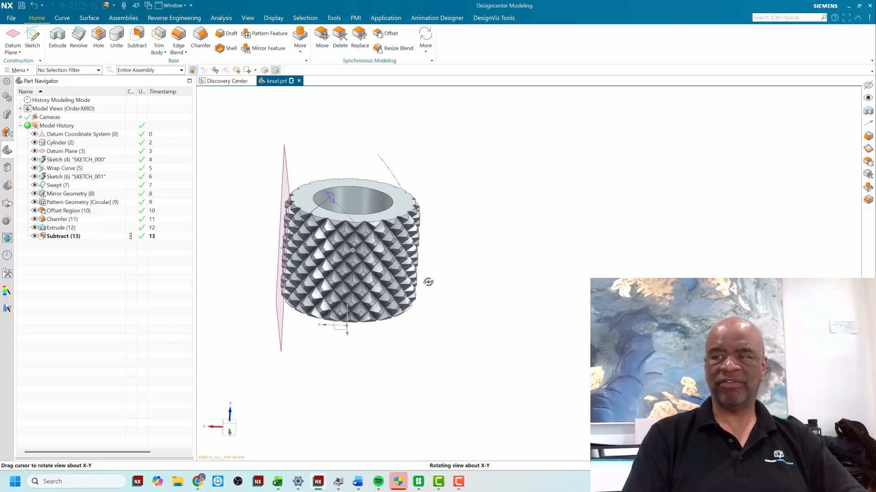
pyautogui.moveTo(426, 281)
pyautogui.mouseDown(button='middle')
pyautogui.moveTo(455, 267)
pyautogui.moveTo(438, 254)
pyautogui.moveTo(428, 269)
pyautogui.moveTo(445, 268)
pyautogui.moveTo(424, 263)
pyautogui.mouseUp(button='middle')
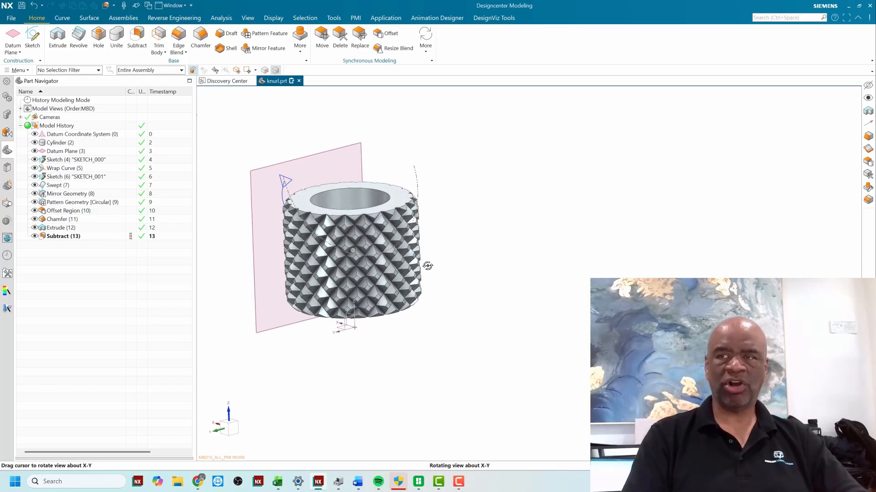
# Set the triangular profile sketch's 1.5 mm dimension to 1 mm, keeping the expression and adjusting the geometry, and finish the sketch to update the knurl.
pyautogui.doubleClick(288, 177)
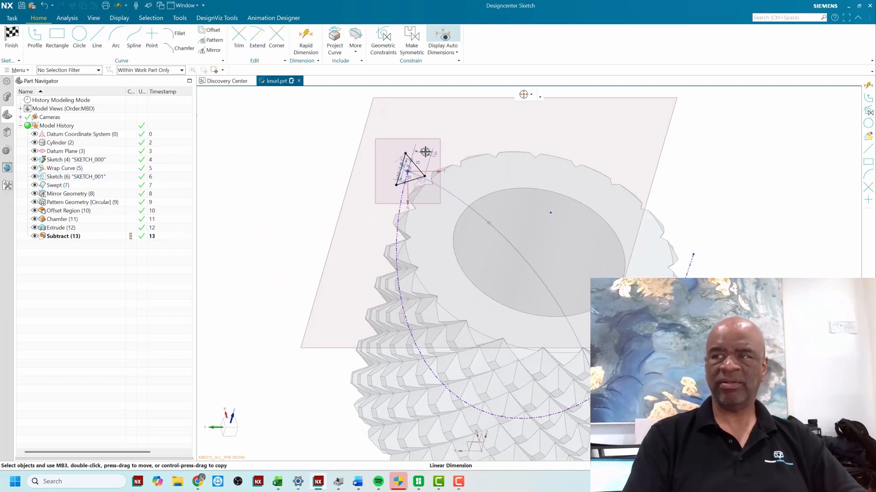
pyautogui.doubleClick(425, 151)
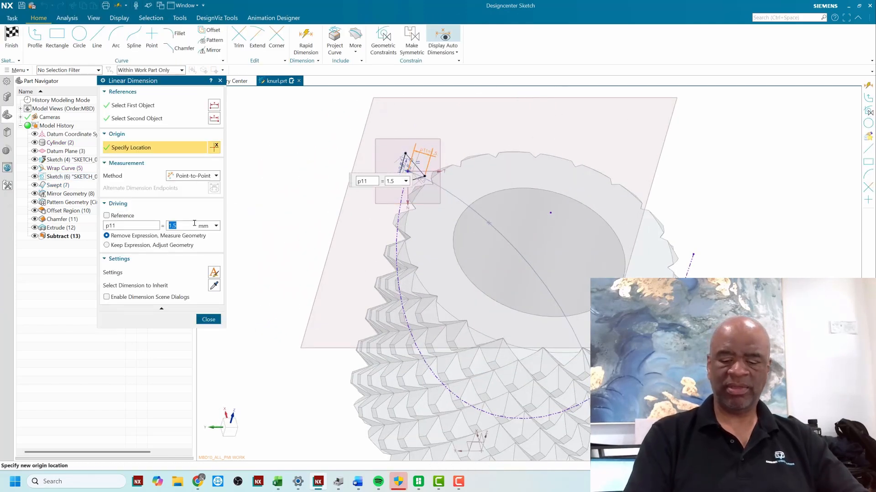
pyautogui.write('1')
pyautogui.click(107, 245)
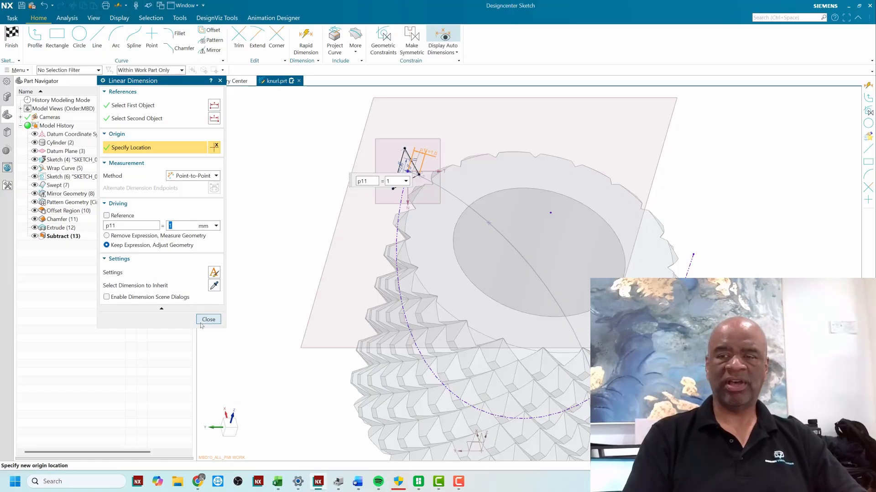
pyautogui.click(208, 319)
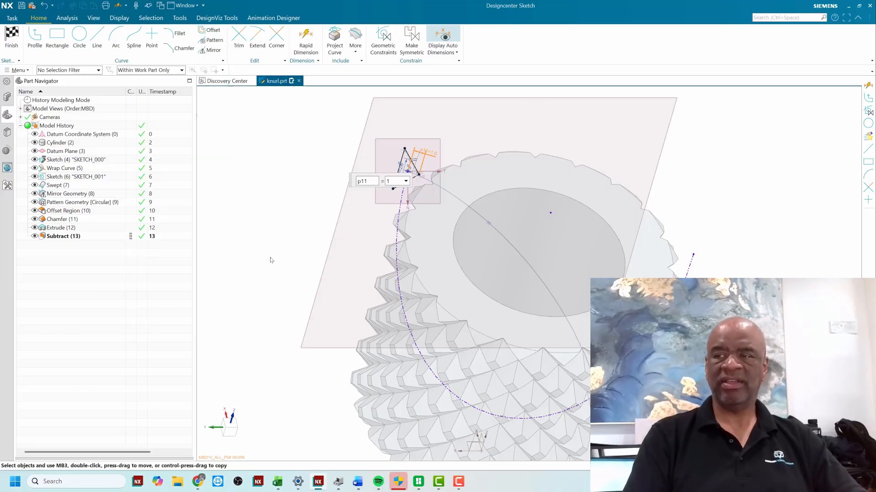
pyautogui.click(21, 45)
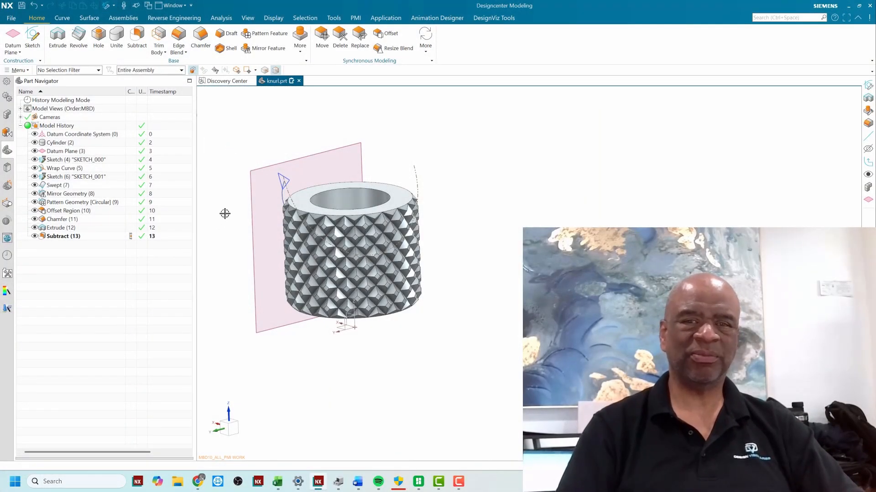
pyautogui.keyDown('shift'); pyautogui.moveTo(514, 231); pyautogui.dragTo(515, 243, button='middle'); pyautogui.keyUp('shift')
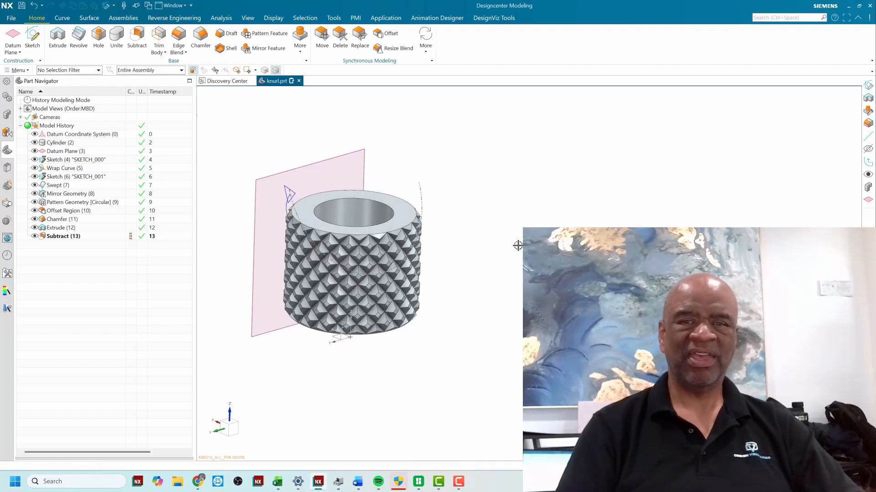
pyautogui.scroll(1, 518, 244)
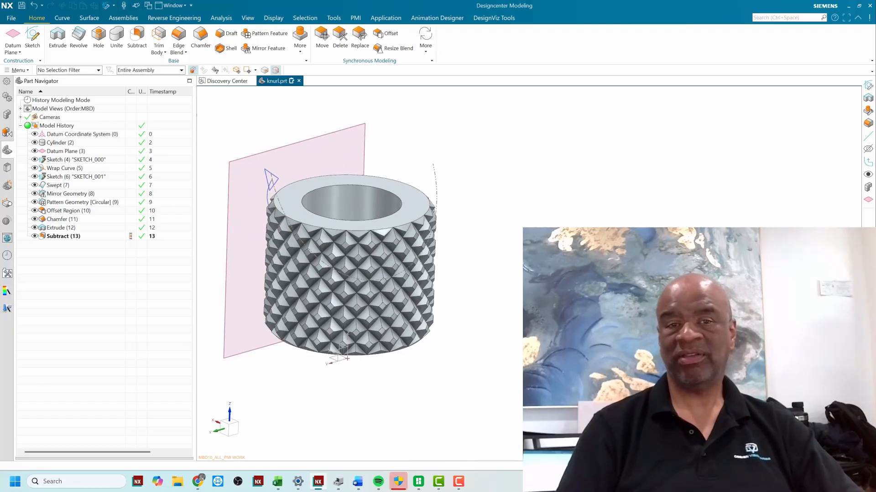